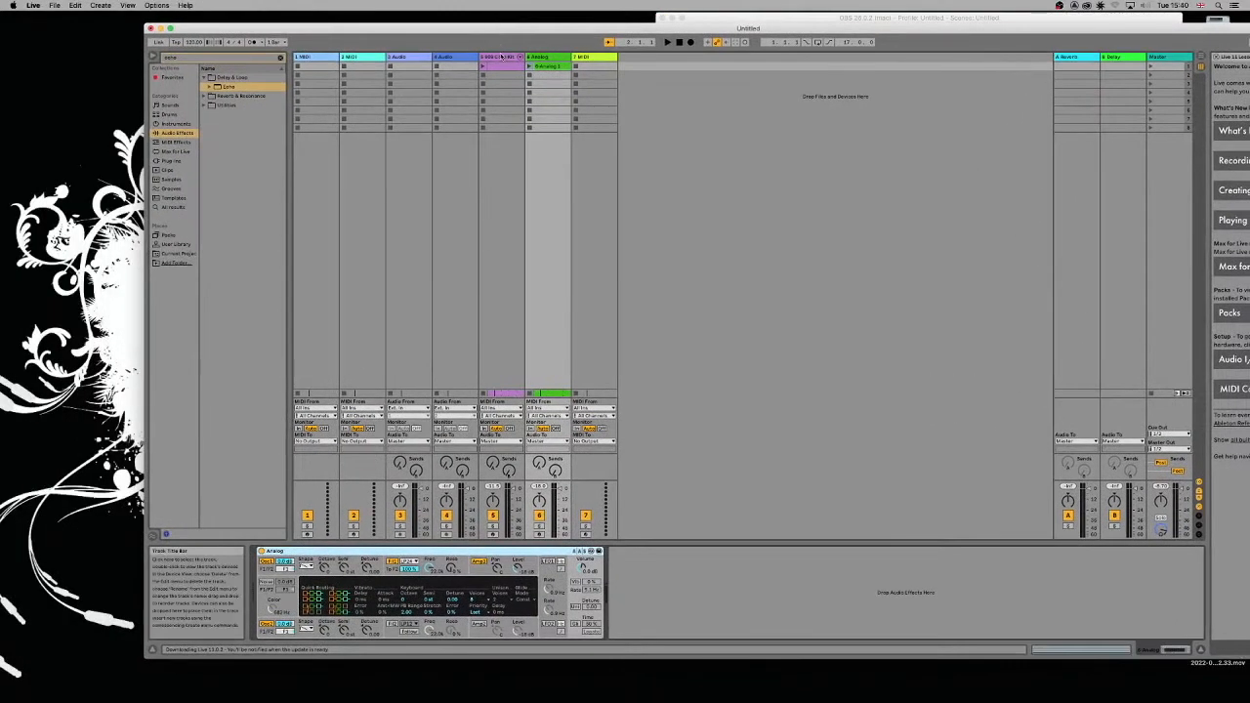
Show the Drums category in the browser and clear the search text
{"action": "left_click", "coordinate": [161, 115]}
{"action": "left_click_drag", "start_coordinate": [184, 59], "coordinate": [127, 49]}
{"action": "key", "text": "BackSpace"}
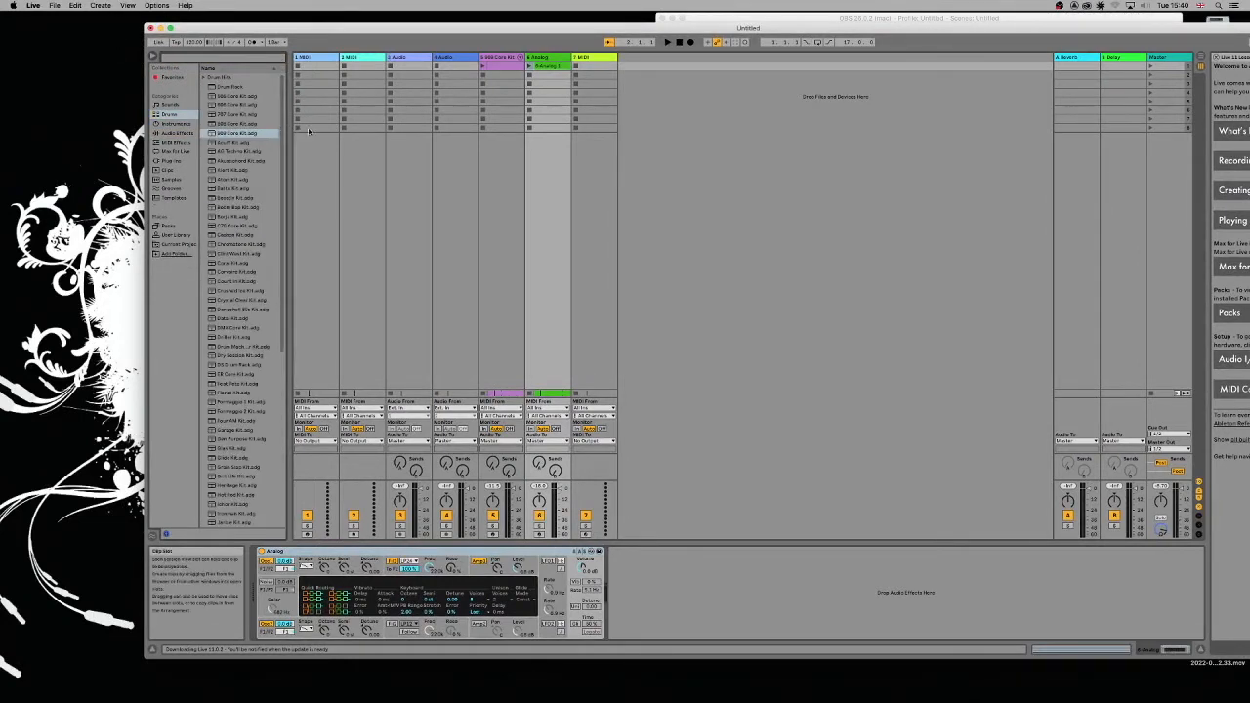
Open and launch the bass drum clip on the Core Kit track, and return to that track's devices
{"action": "double_click", "coordinate": [499, 66]}
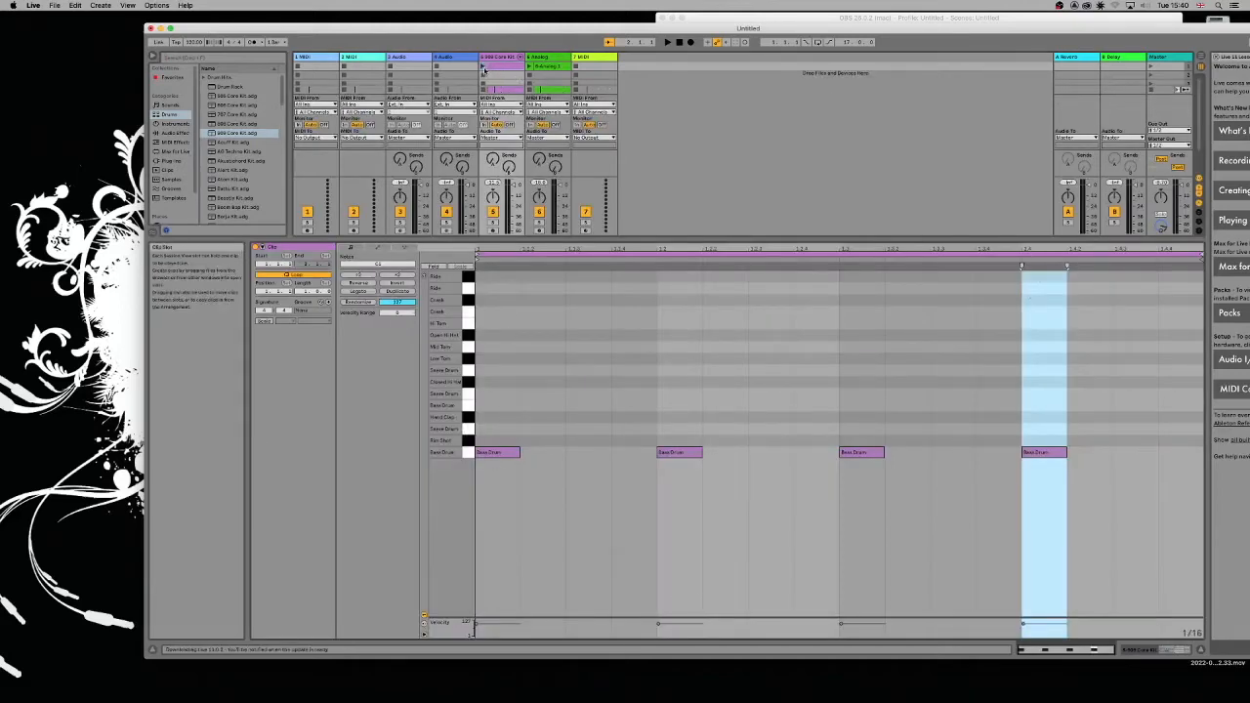
{"action": "left_click", "coordinate": [482, 69]}
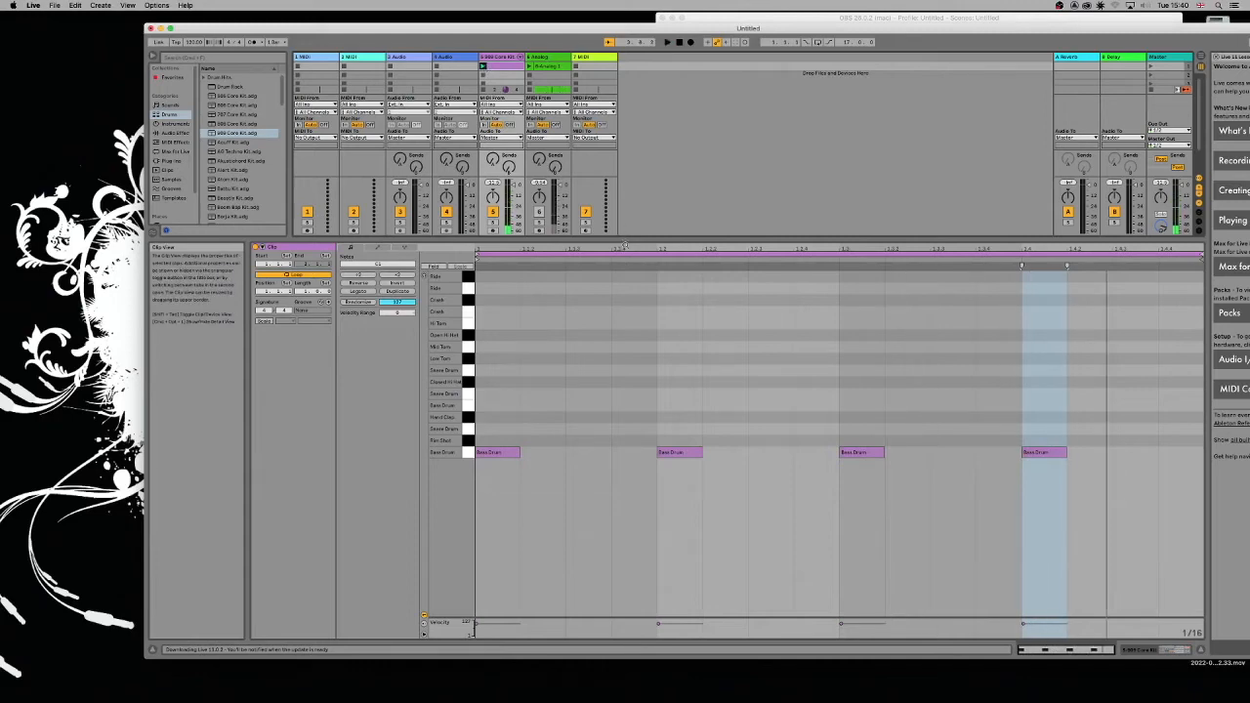
{"action": "left_click_drag", "start_coordinate": [622, 243], "coordinate": [595, 384]}
{"action": "left_click", "coordinate": [1158, 652]}
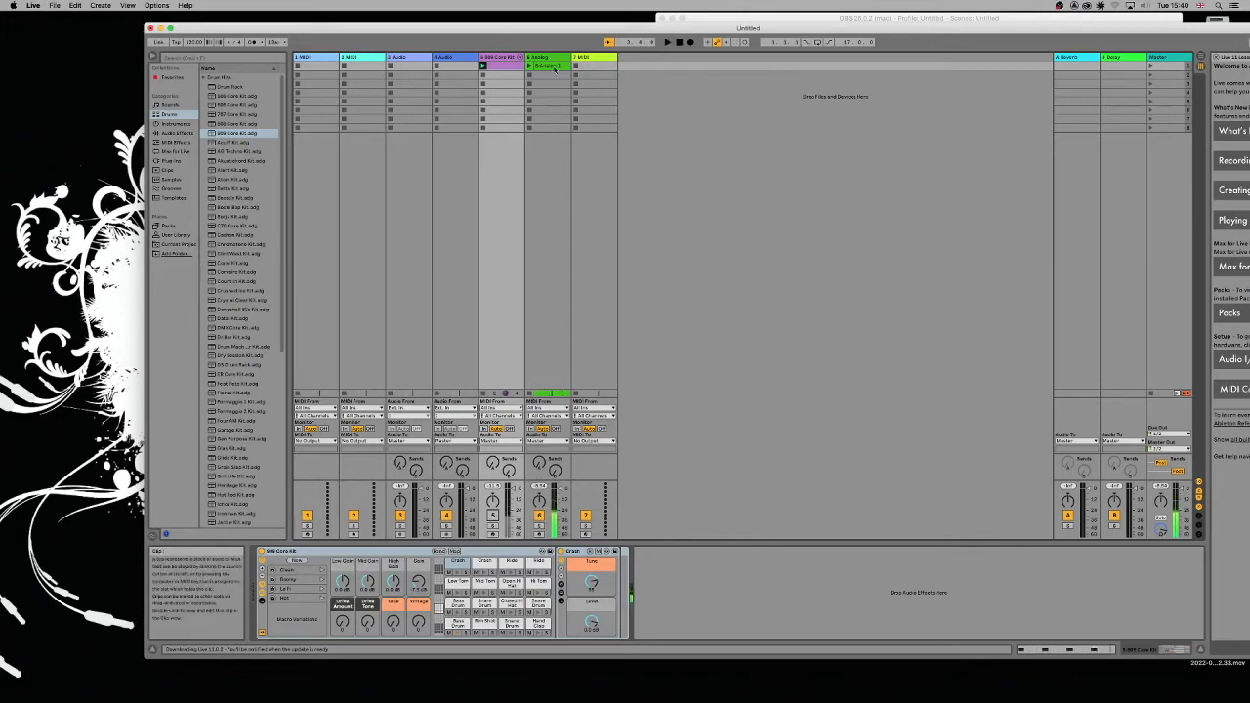
Inspect the notes in the Analog track's clip and return to its instrument device
{"action": "left_click", "coordinate": [555, 69]}
{"action": "double_click", "coordinate": [555, 68]}
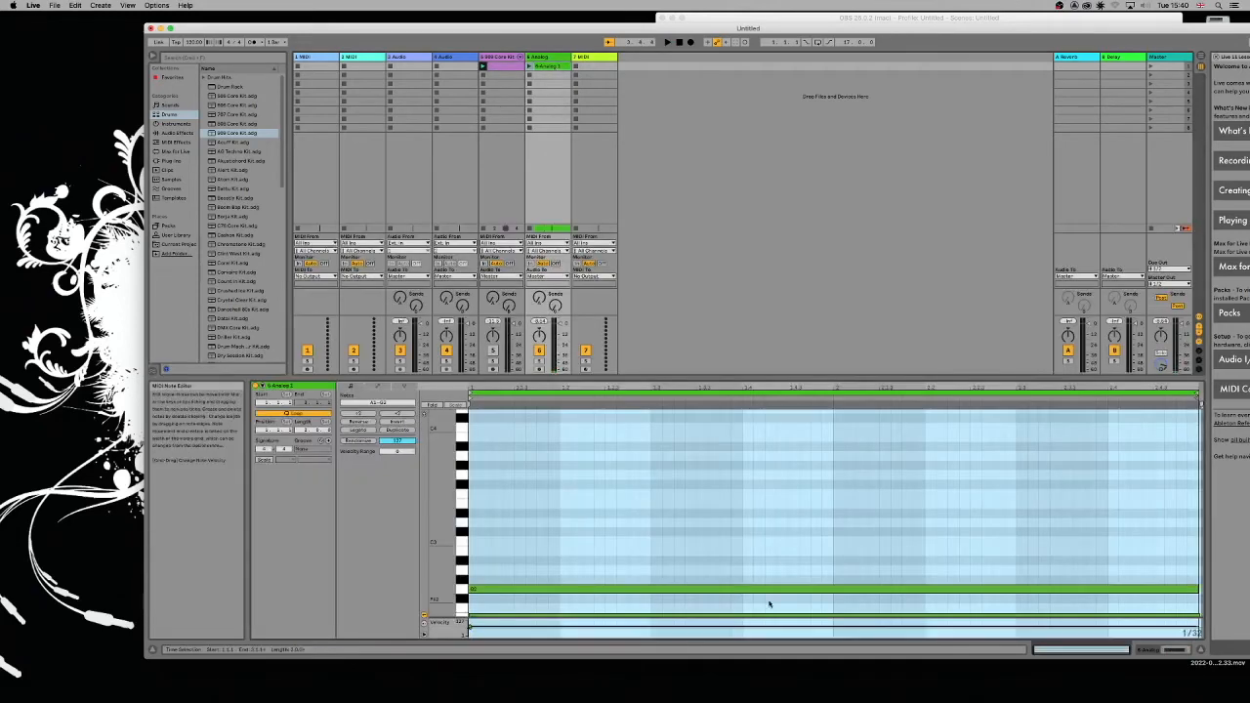
{"action": "left_click", "coordinate": [1175, 650]}
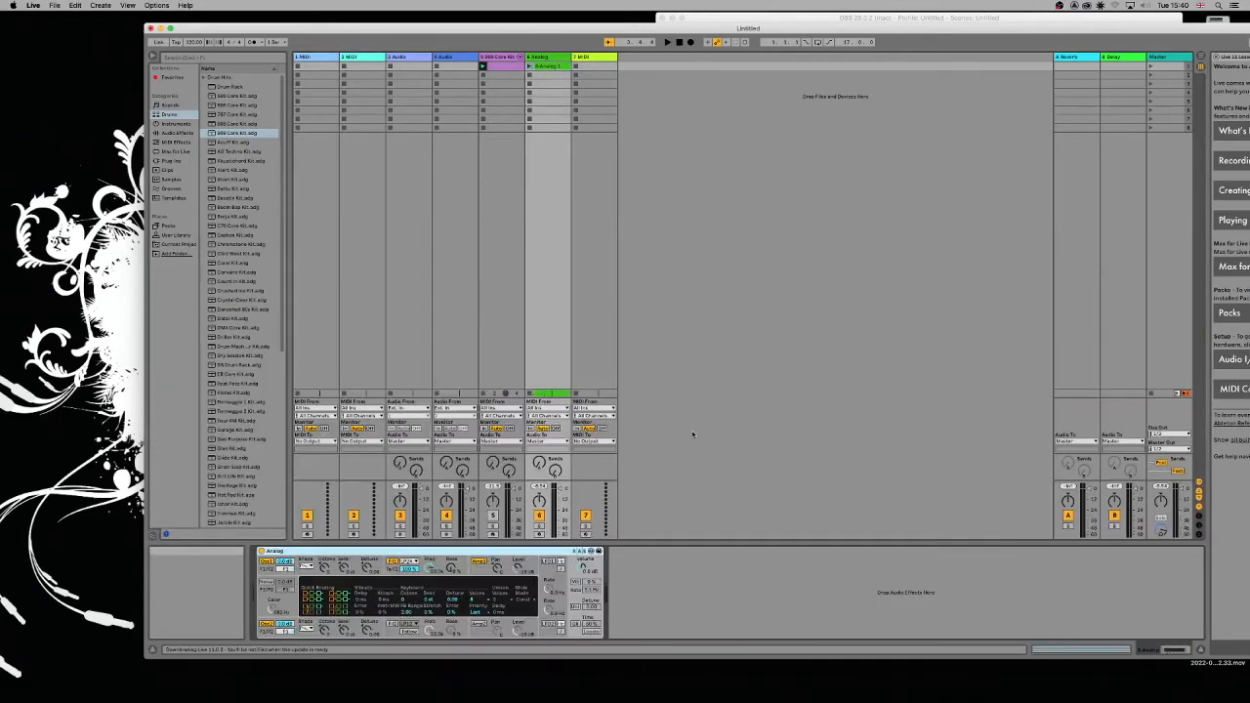
Search the audio effects for a filter and add Auto Filter after the Analog instrument
{"action": "left_click", "coordinate": [270, 59]}
{"action": "type", "text": "fi"}
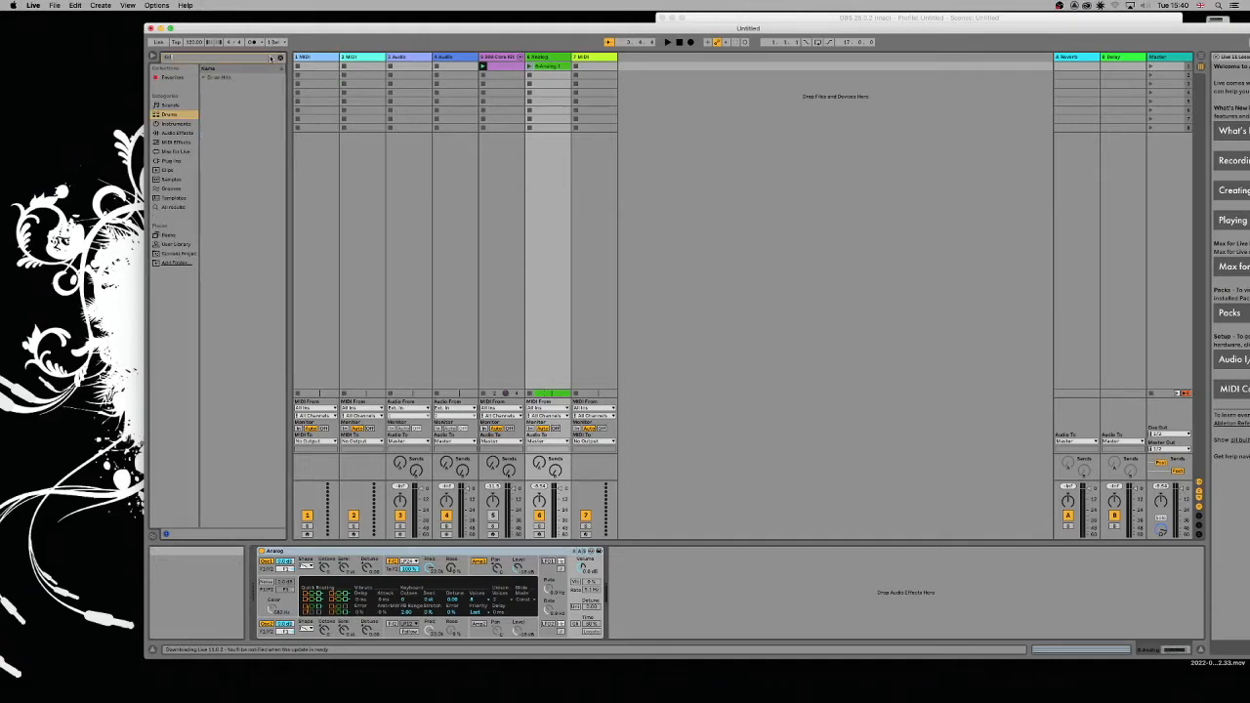
{"action": "left_click", "coordinate": [173, 133]}
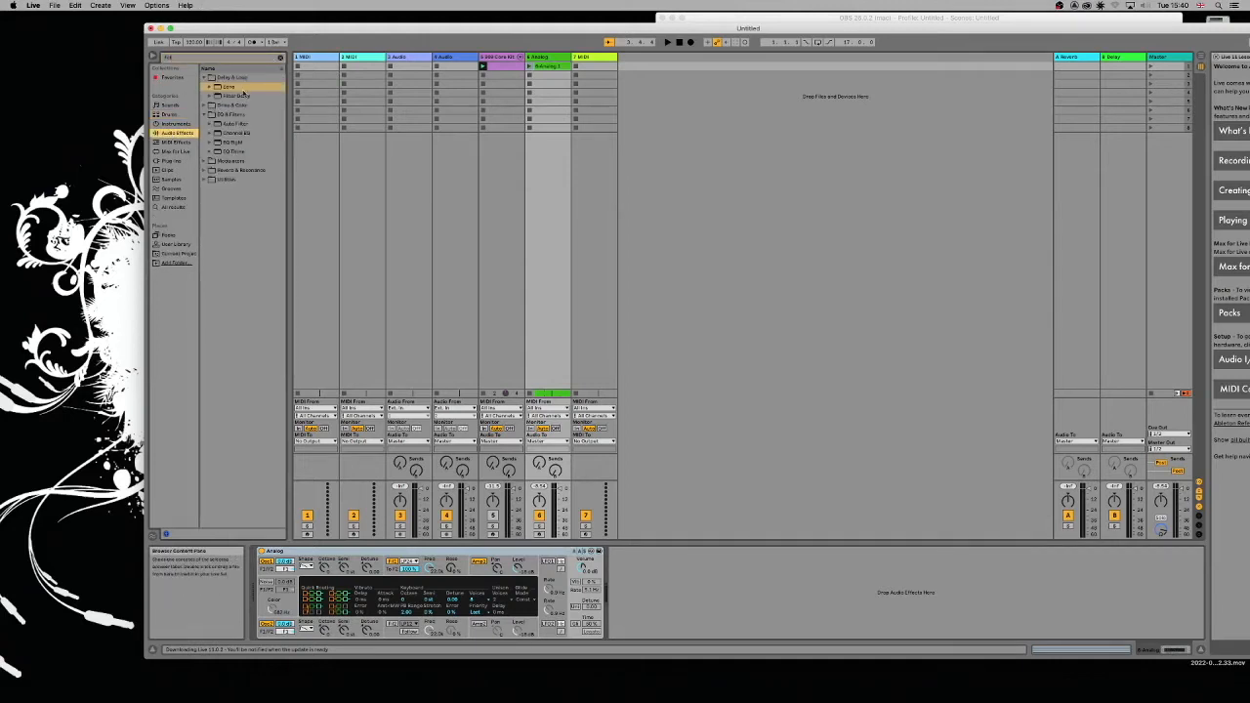
{"action": "double_click", "coordinate": [238, 125]}
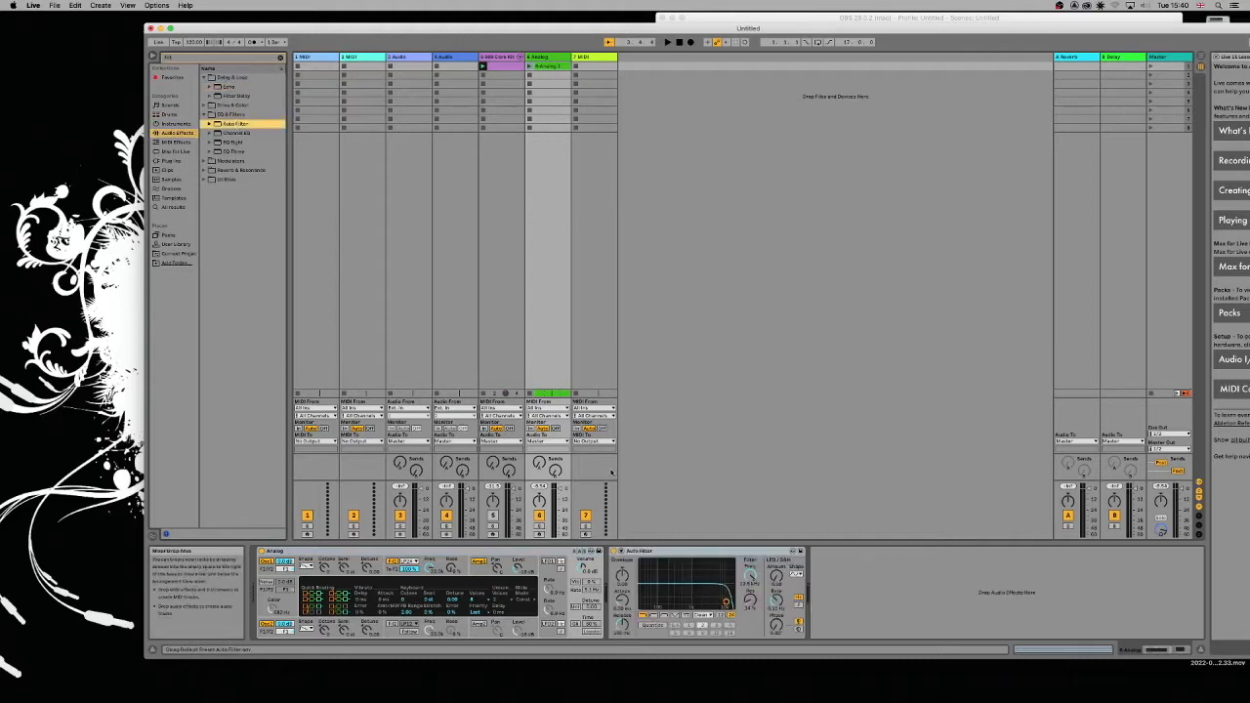
Play the session and lower the Auto Filter's cutoff frequency on the Analog track
{"action": "left_click_drag", "start_coordinate": [753, 576], "coordinate": [752, 615]}
{"action": "key", "text": "space"}
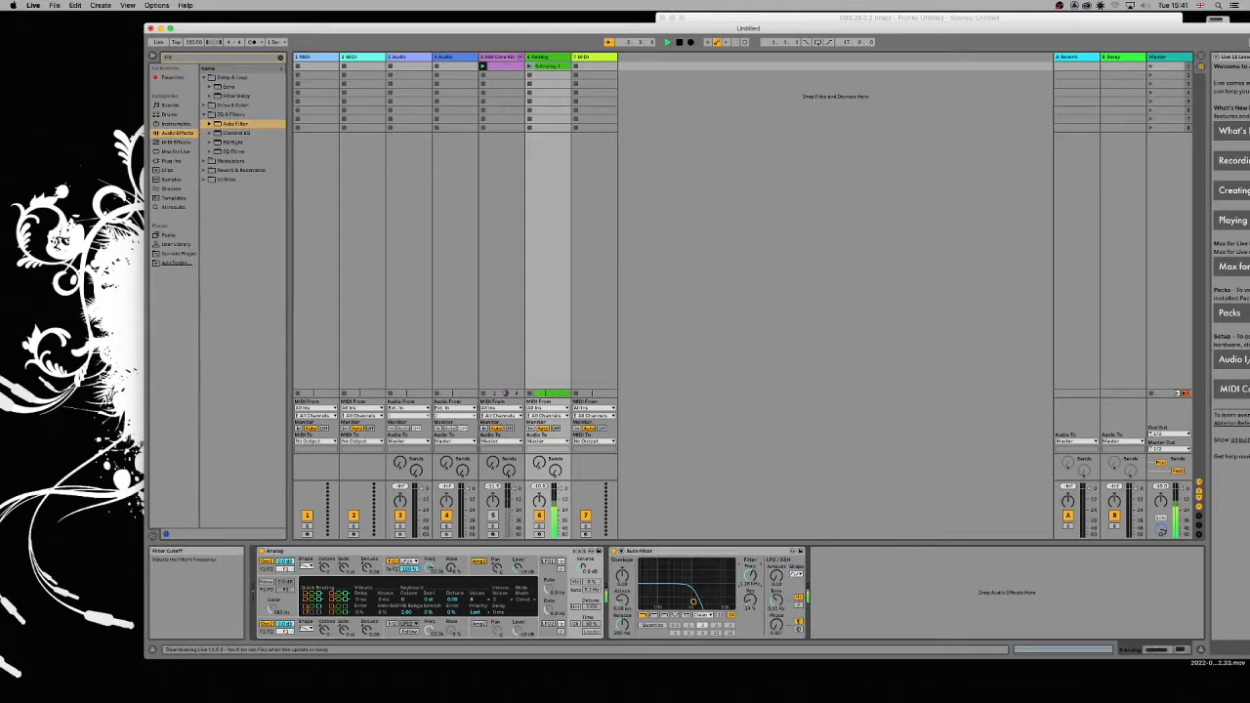
{"action": "left_click_drag", "start_coordinate": [750, 575], "coordinate": [750, 592]}
{"action": "left_click_drag", "start_coordinate": [750, 576], "coordinate": [752, 575]}
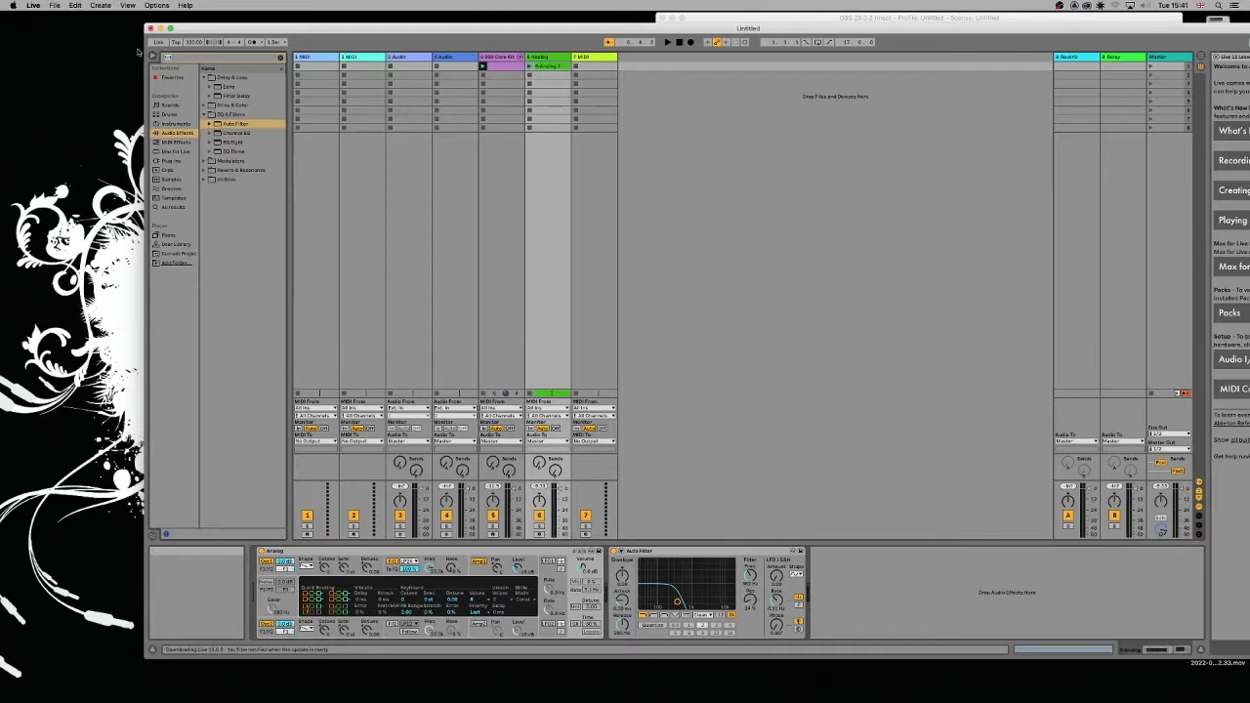
Search for "glue", add Glue Compressor after the Auto Filter, and expand its sidechain section
{"action": "type", "text": "glue"}
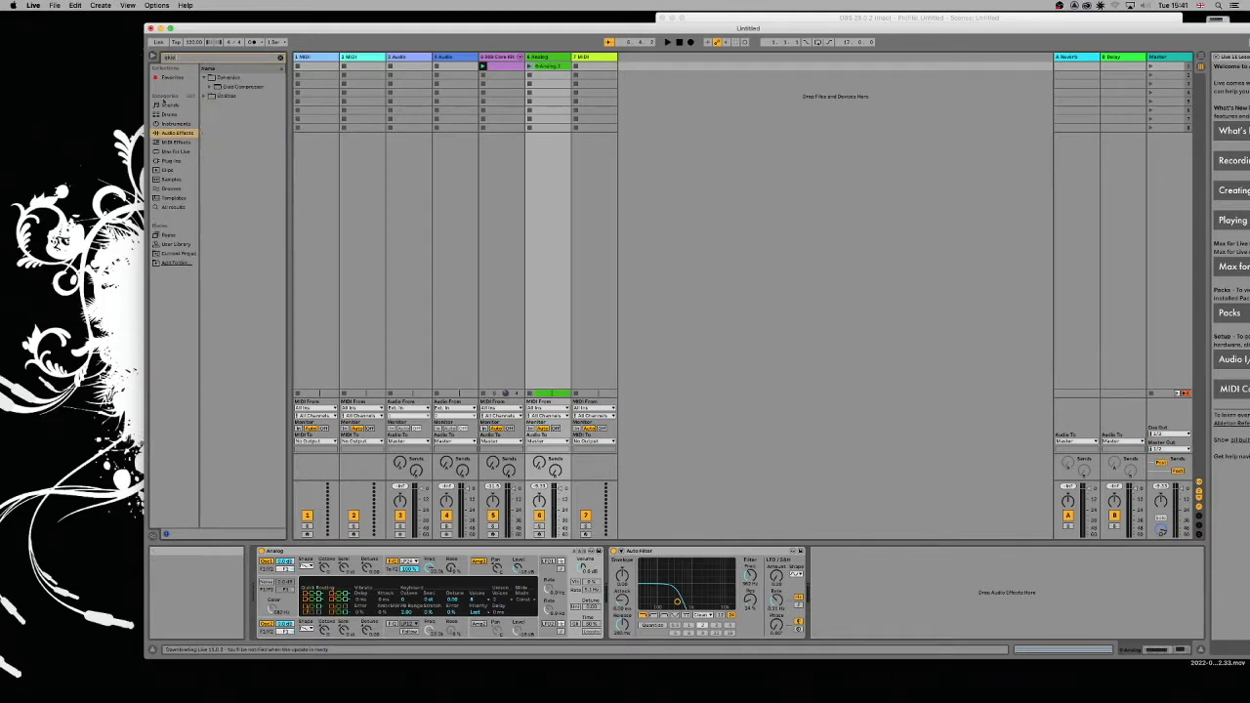
{"action": "double_click", "coordinate": [215, 88]}
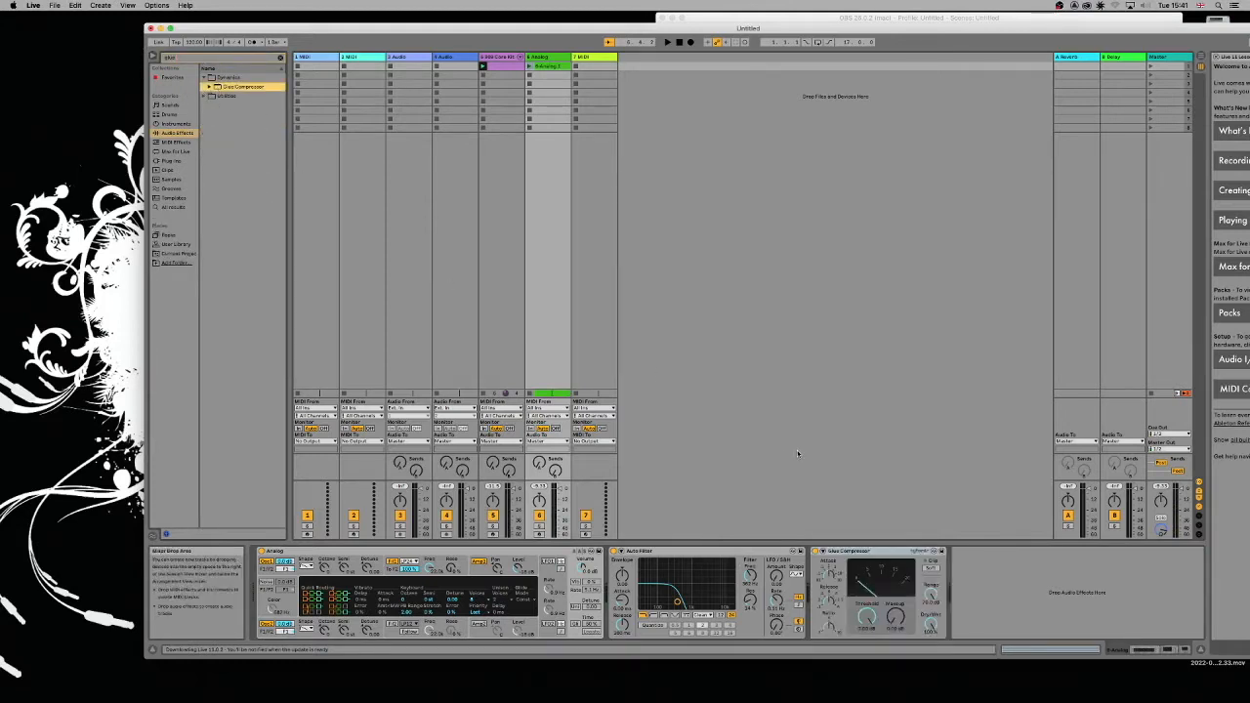
{"action": "left_click", "coordinate": [824, 552]}
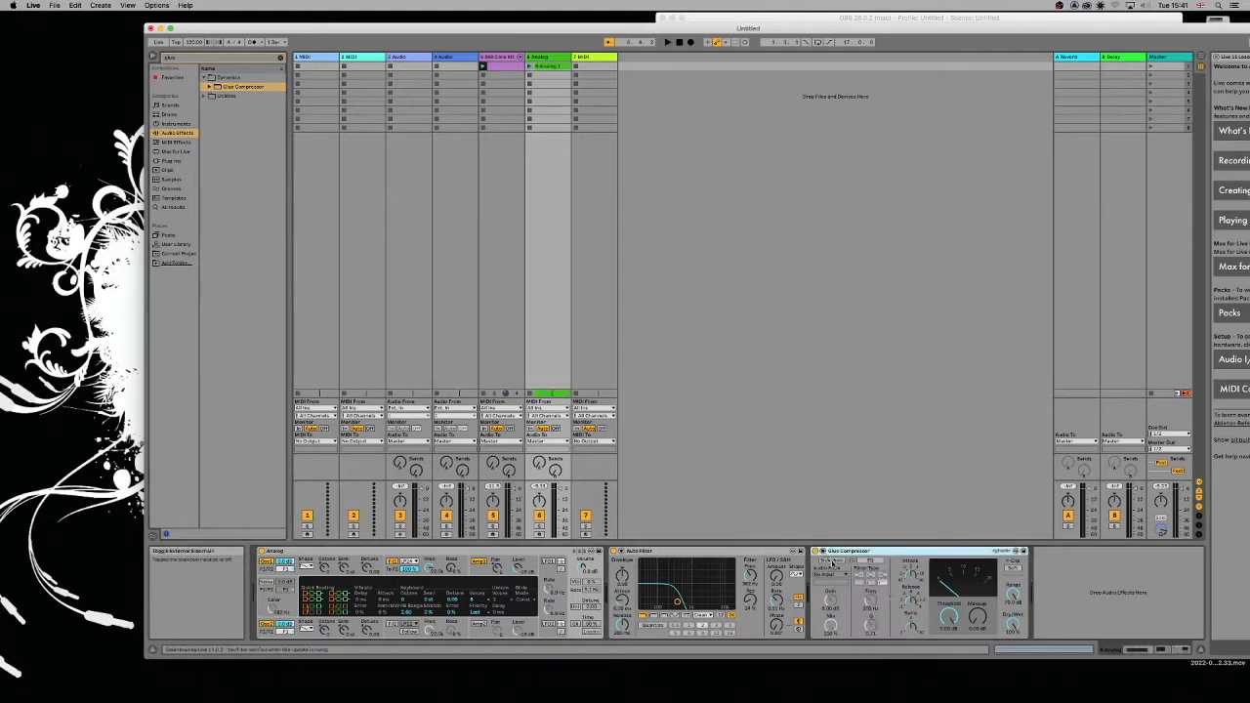
Enable the Glue Compressor's sidechain and set its audio source to the Core Kit drum track
{"action": "left_click", "coordinate": [833, 562]}
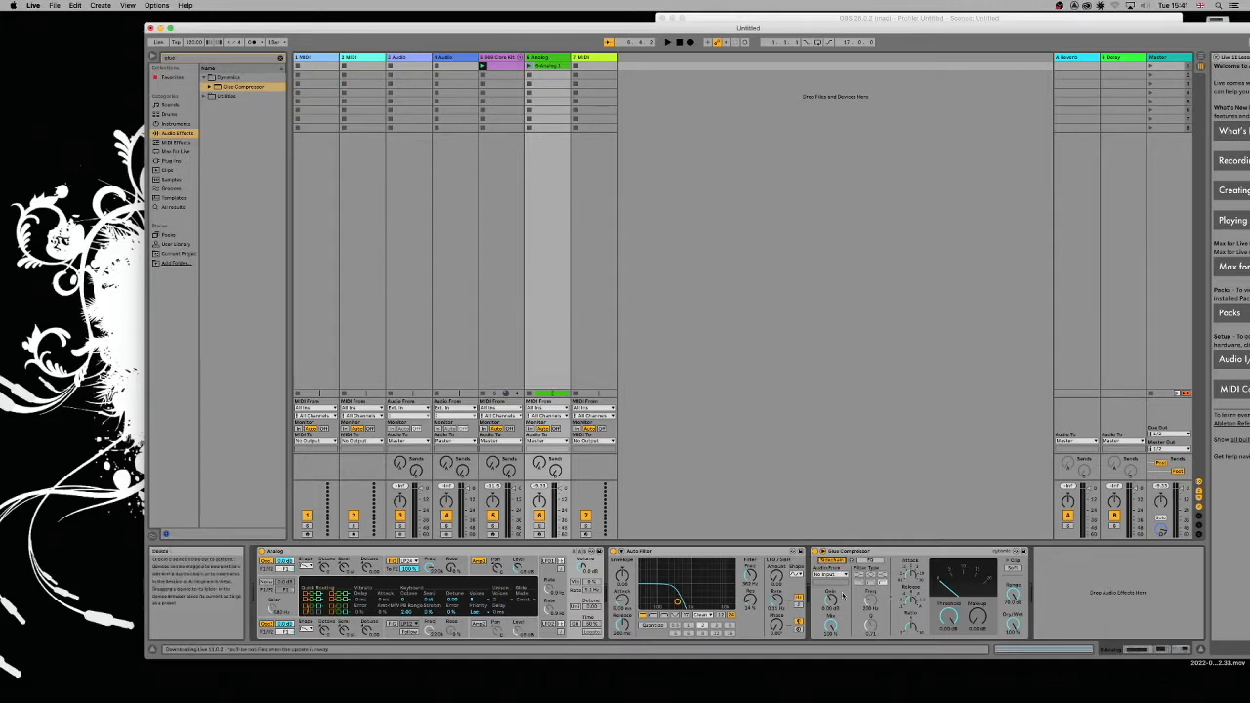
{"action": "left_click", "coordinate": [844, 574]}
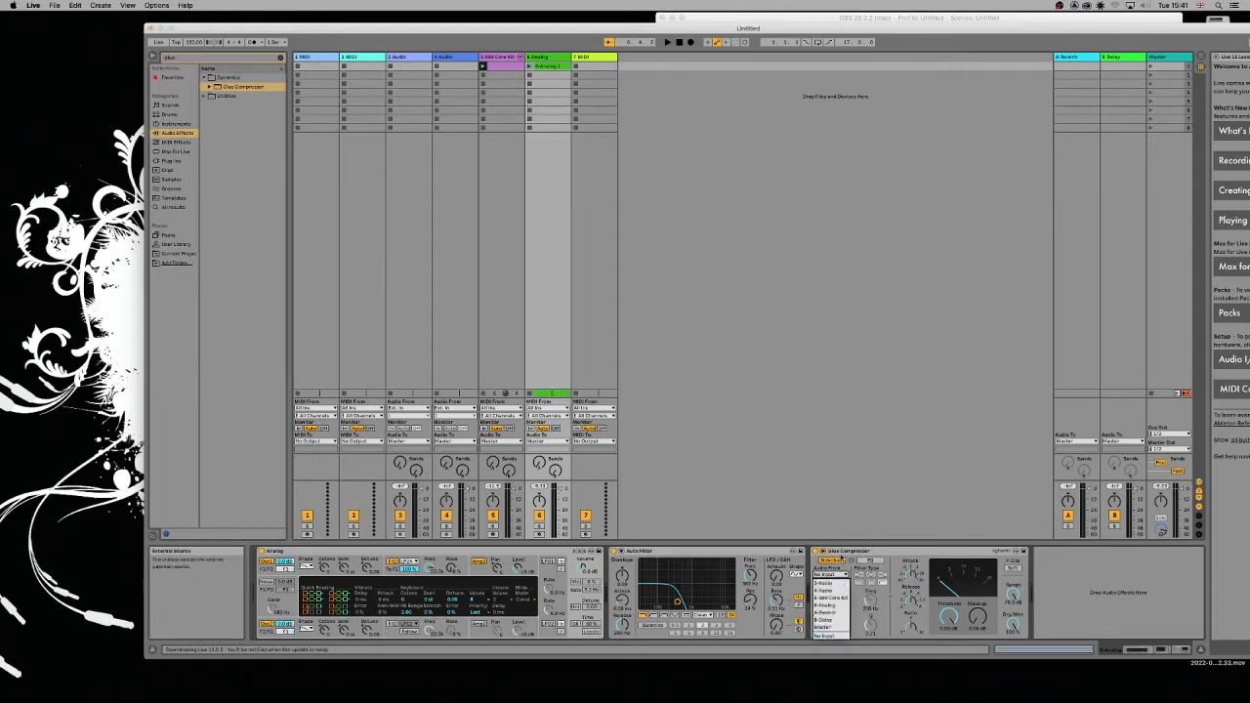
{"action": "left_click", "coordinate": [591, 368]}
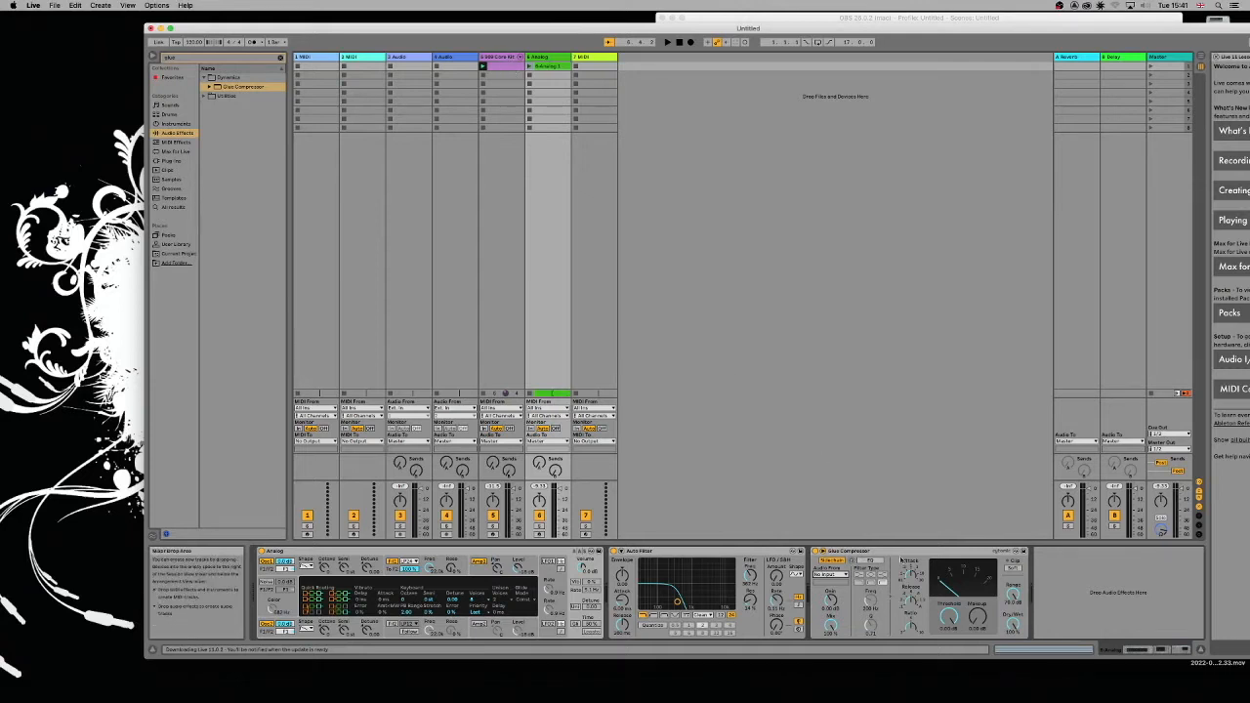
{"action": "left_click", "coordinate": [838, 574]}
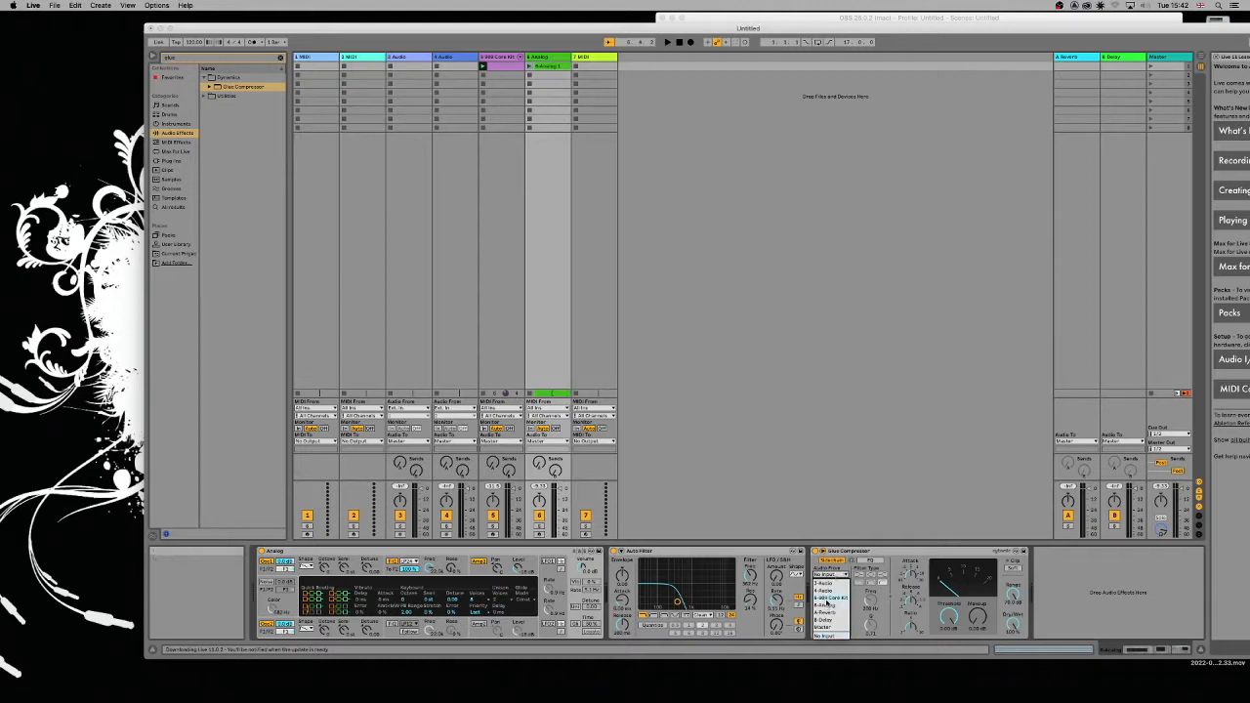
{"action": "left_click", "coordinate": [828, 600]}
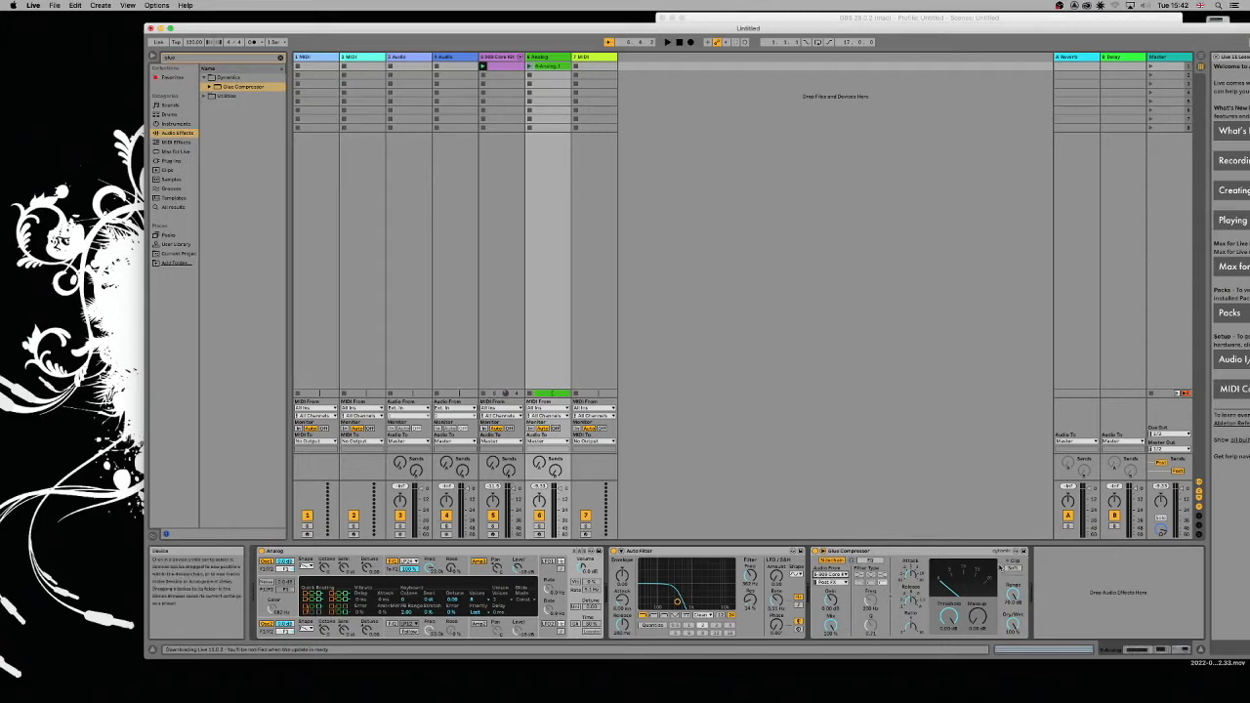
Play the session and adjust the Glue Compressor's threshold down to -40 dB so the kick ducks the bass
{"action": "key", "text": "space"}
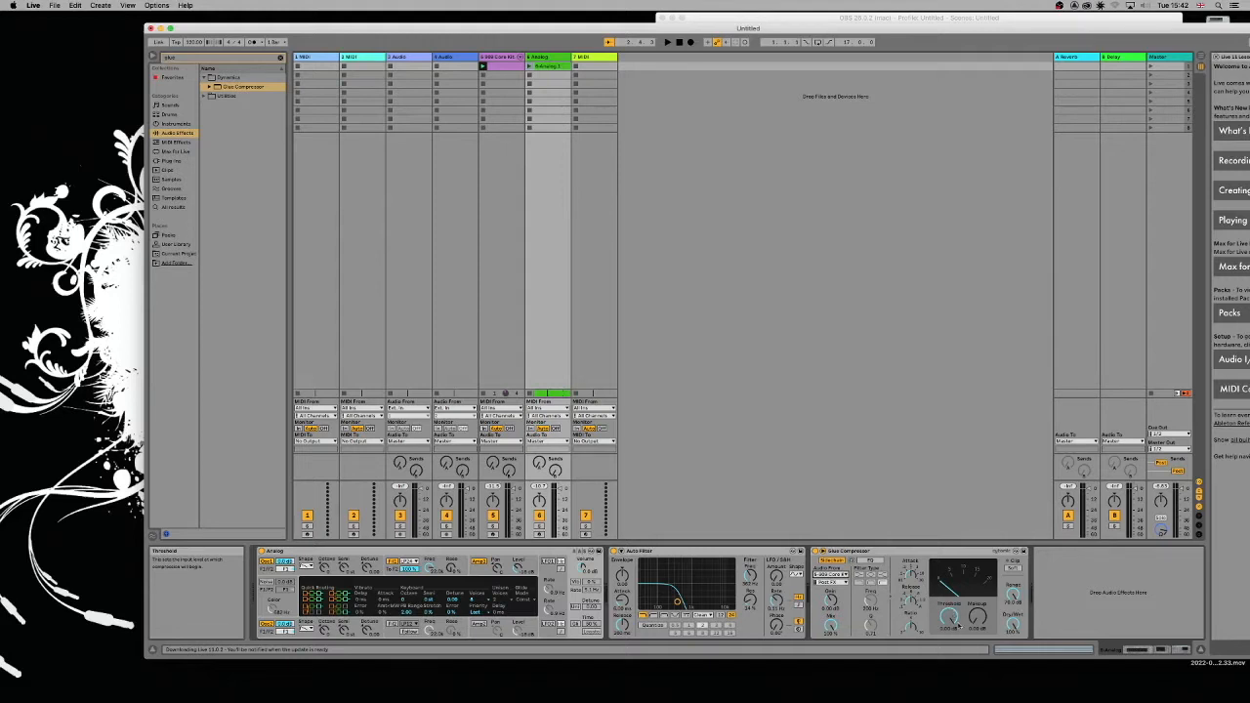
{"action": "left_click_drag", "start_coordinate": [954, 621], "coordinate": [955, 652]}
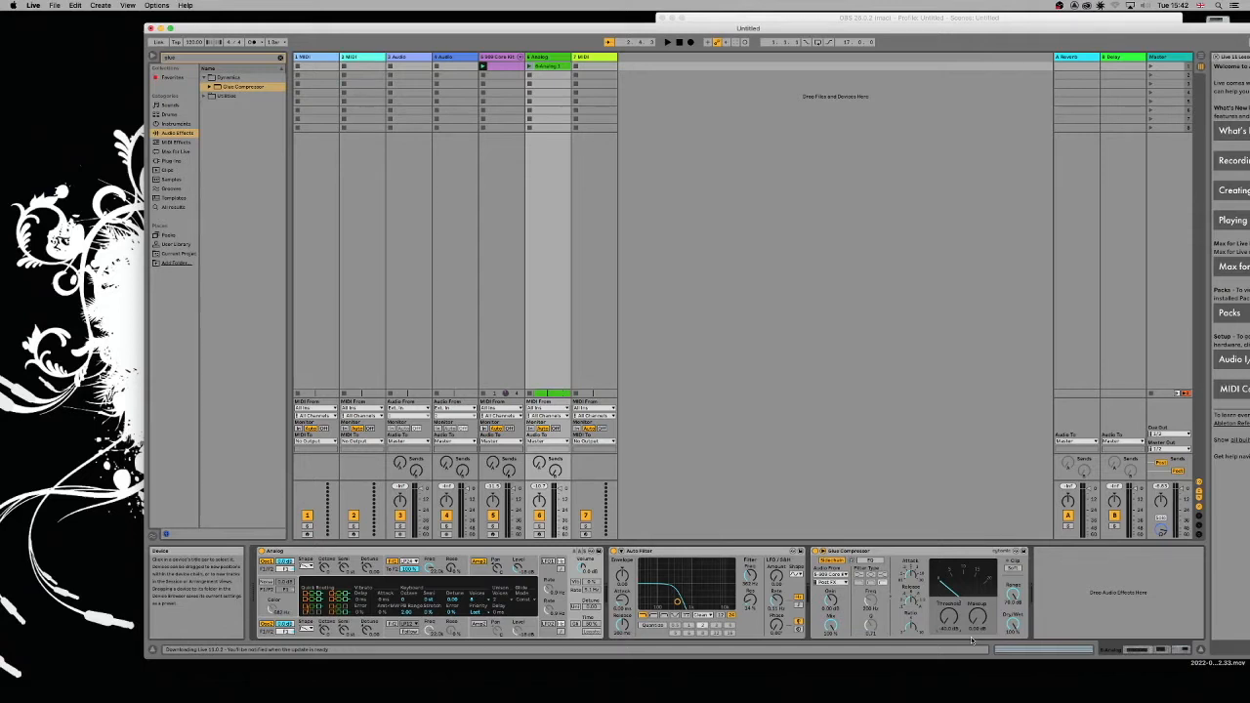
{"action": "key", "text": "space"}
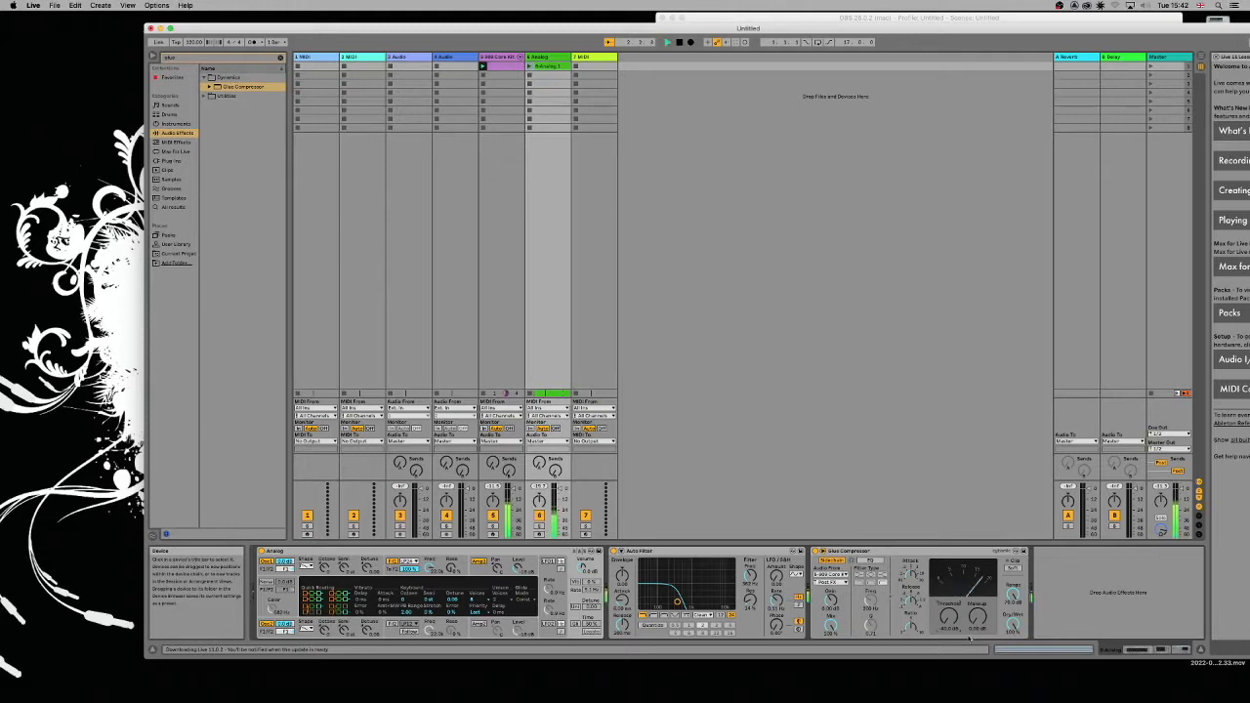
{"action": "key", "text": "XF86AudioRaiseVolume"}
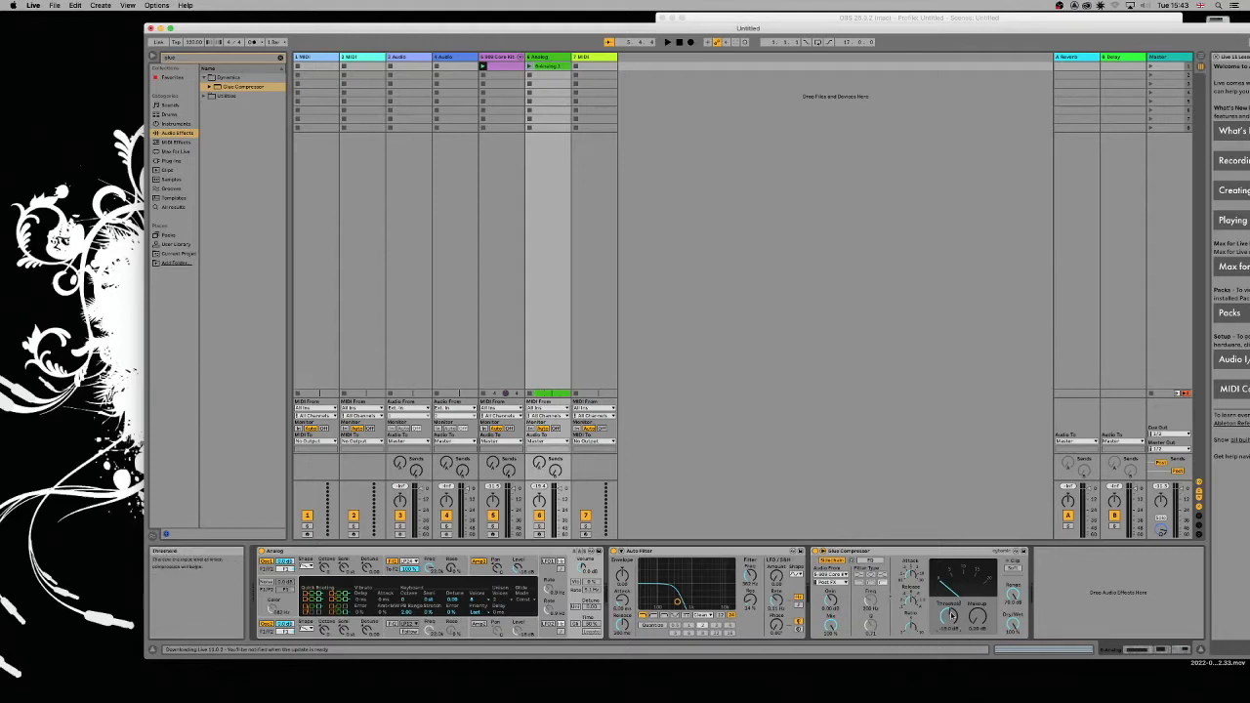
{"action": "key", "text": "space"}
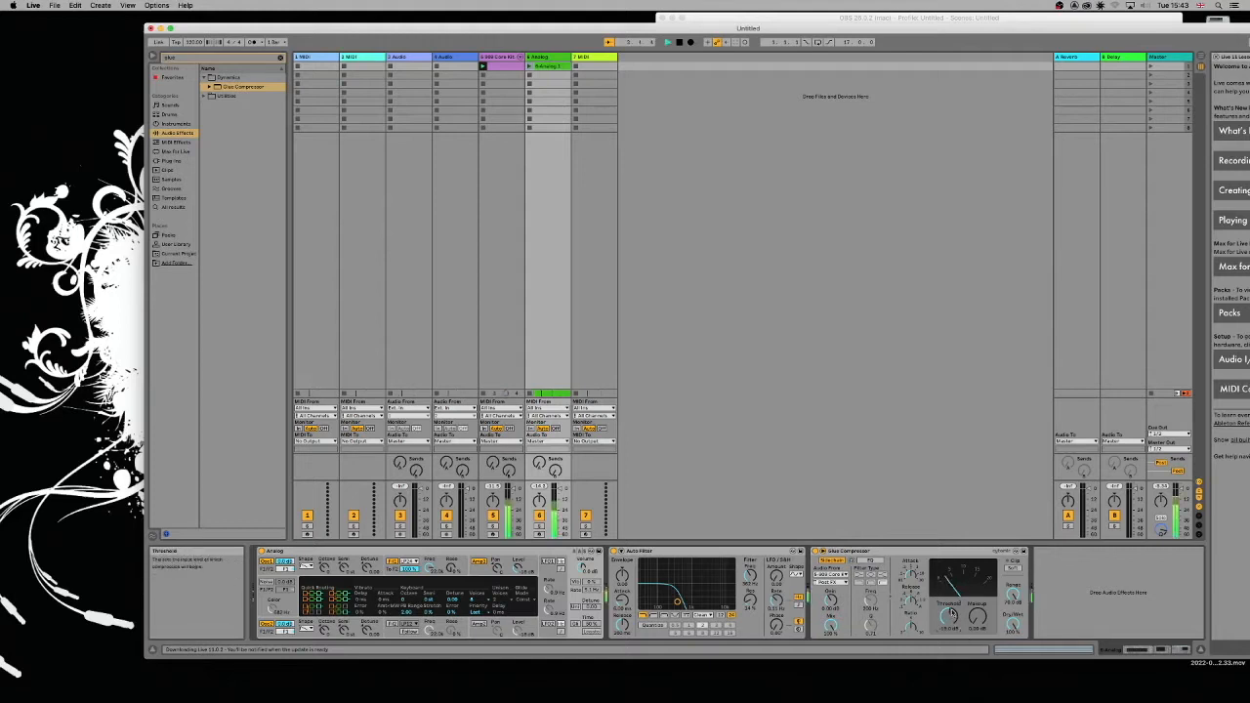
{"action": "left_click_drag", "start_coordinate": [949, 616], "coordinate": [950, 631]}
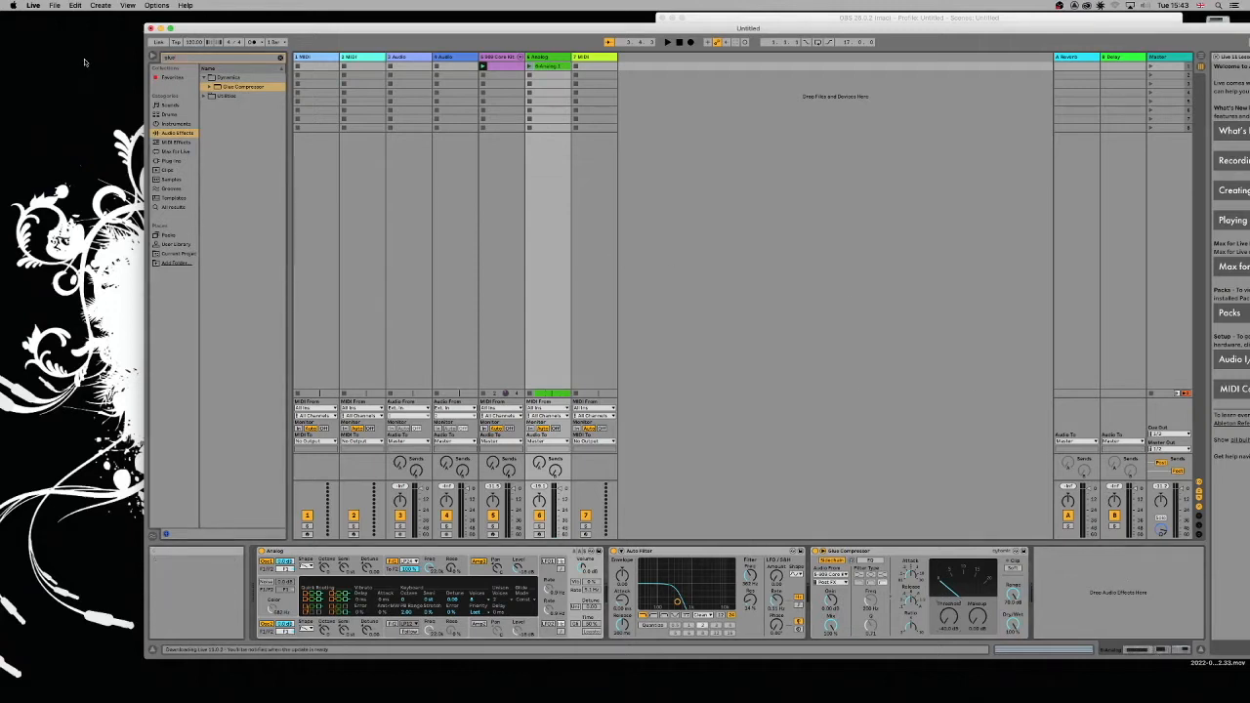
Add a second Analog instrument on a new track and turn on its noise generator
{"action": "left_click", "coordinate": [185, 141]}
{"action": "left_click", "coordinate": [175, 124]}
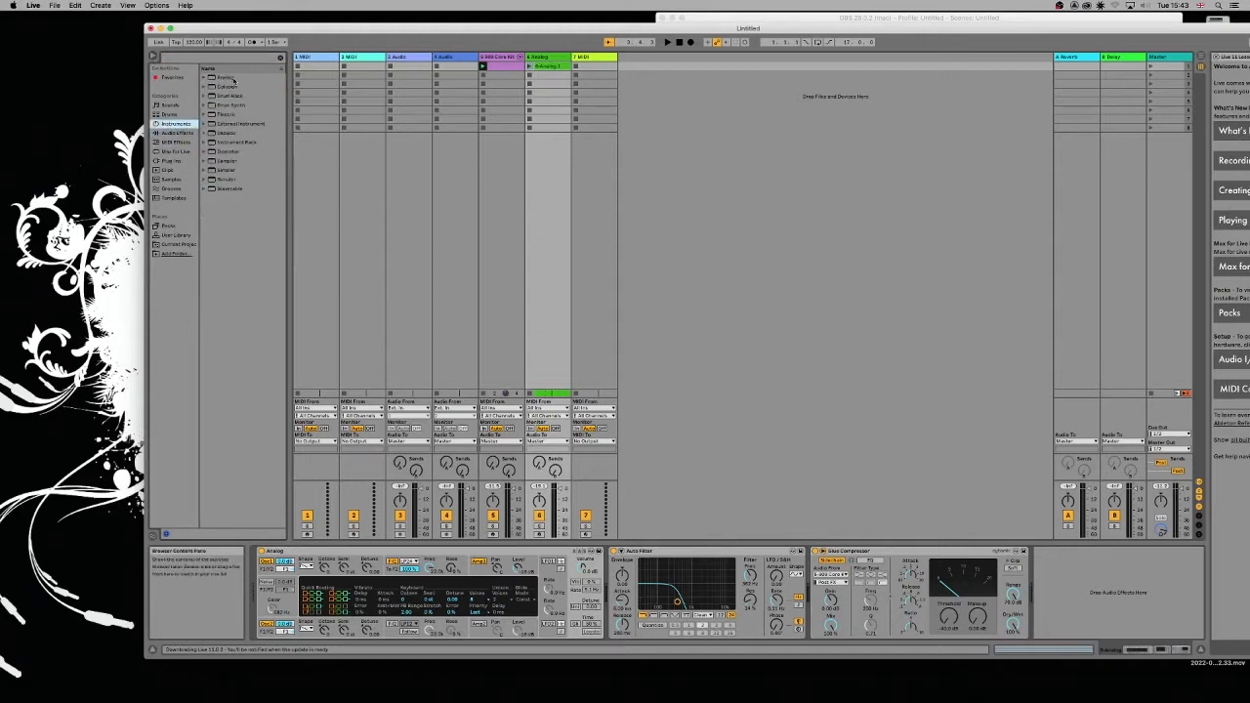
{"action": "left_click_drag", "start_coordinate": [348, 84], "coordinate": [632, 85]}
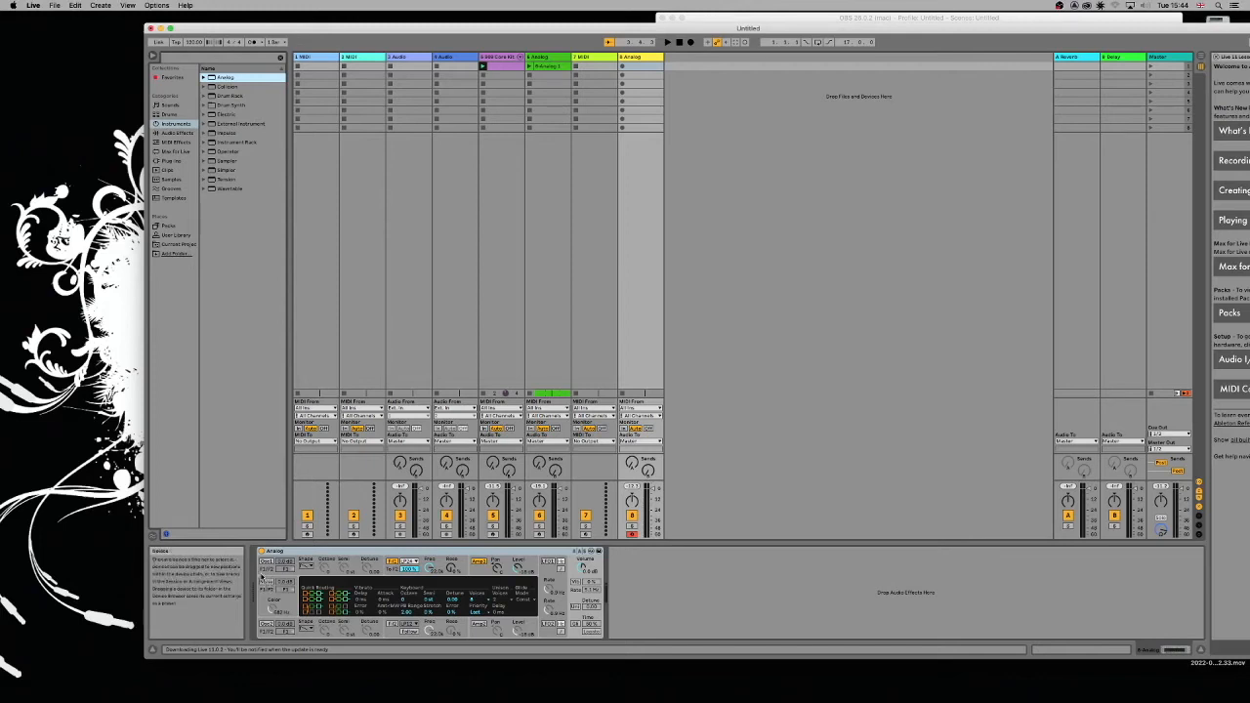
{"action": "left_click", "coordinate": [265, 584]}
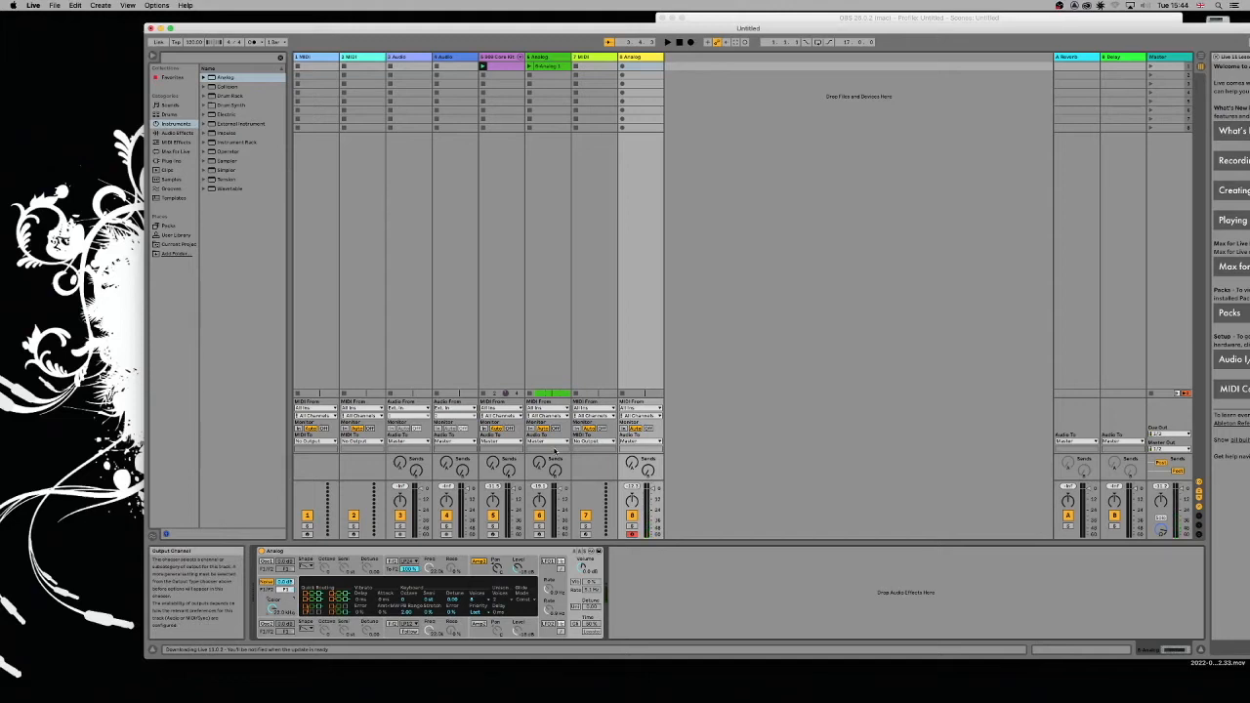
Set the sustain of the new Analog's first amplifier envelope to 1.00, shorten its release, and enlarge the window
{"action": "left_click", "coordinate": [483, 571]}
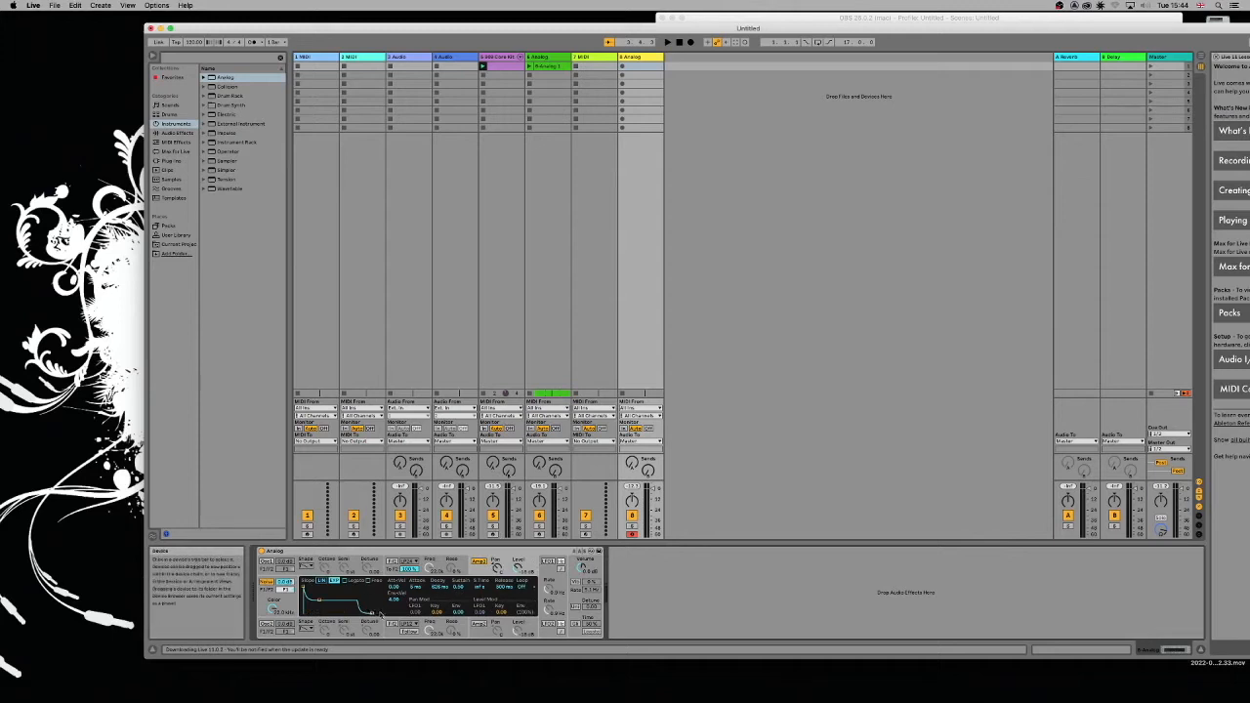
{"action": "mouse_move", "coordinate": [367, 614]}
{"action": "left_mouse_down"}
{"action": "mouse_move", "coordinate": [382, 613]}
{"action": "mouse_move", "coordinate": [357, 614]}
{"action": "left_mouse_up"}
{"action": "left_click_drag", "start_coordinate": [321, 602], "coordinate": [323, 589]}
{"action": "left_click", "coordinate": [170, 28]}
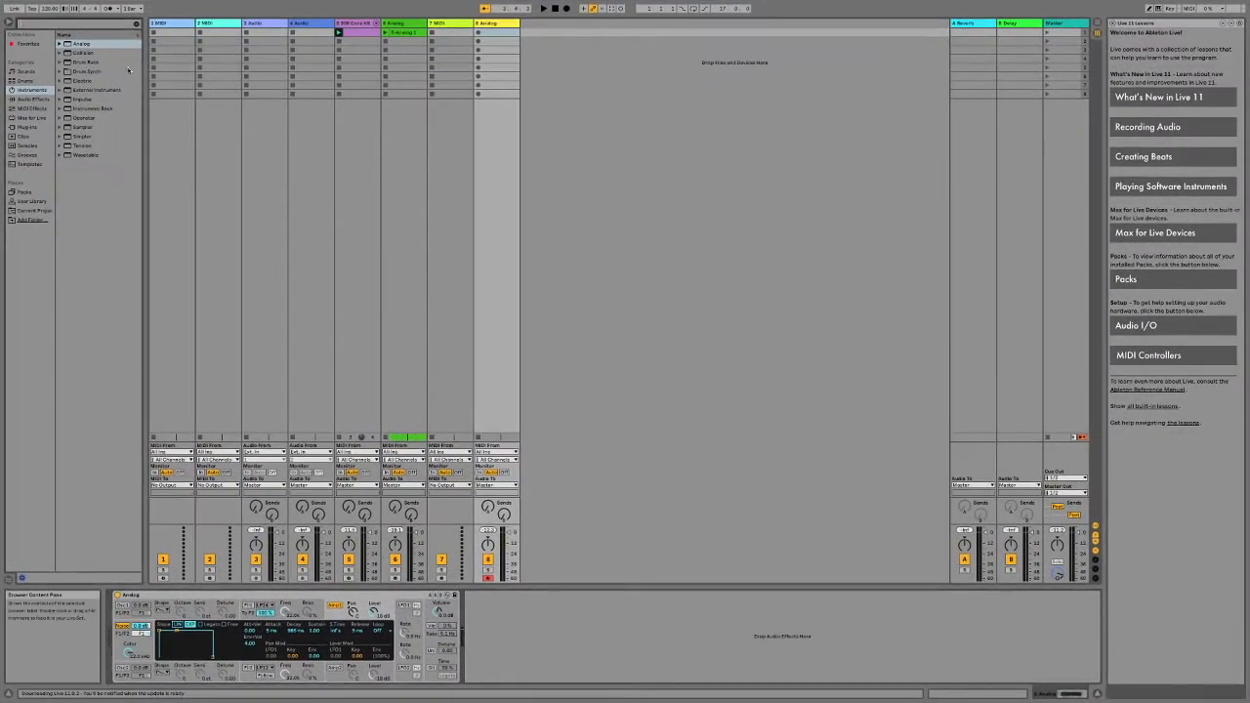
Search the audio effects for "auto" and add Auto Filter after the noise-generating Analog instrument
{"action": "left_click", "coordinate": [32, 99]}
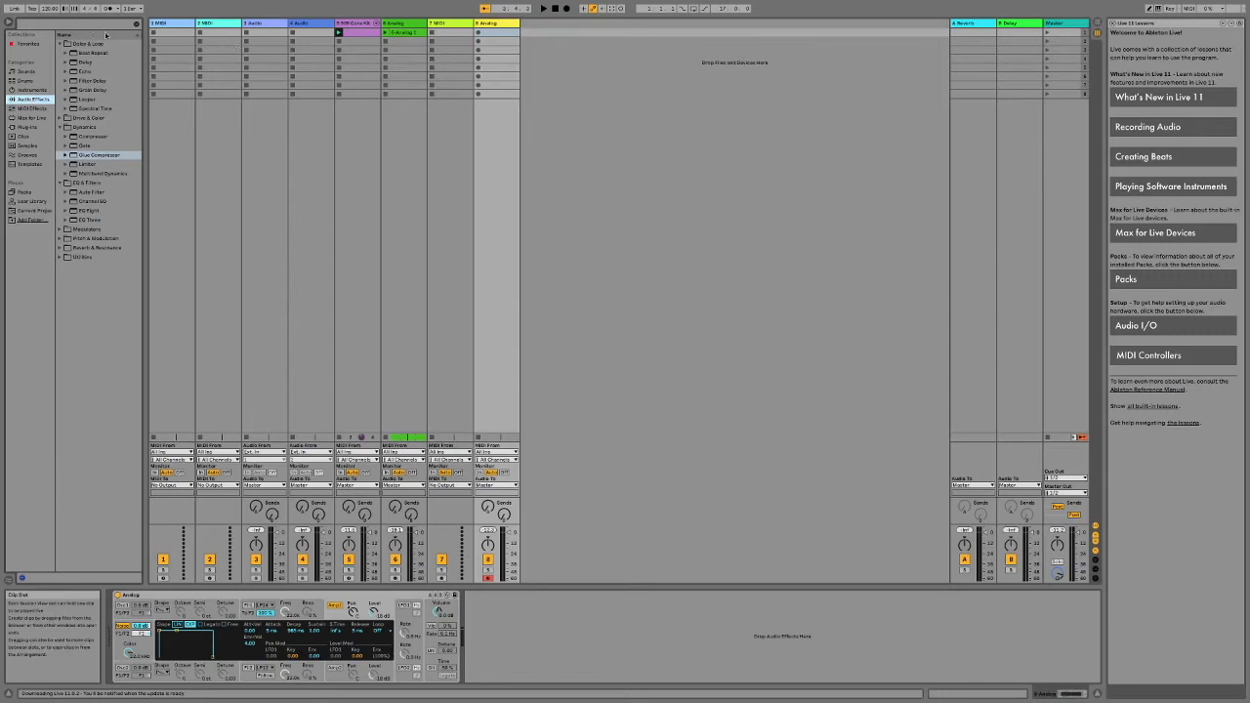
{"action": "left_click", "coordinate": [62, 24]}
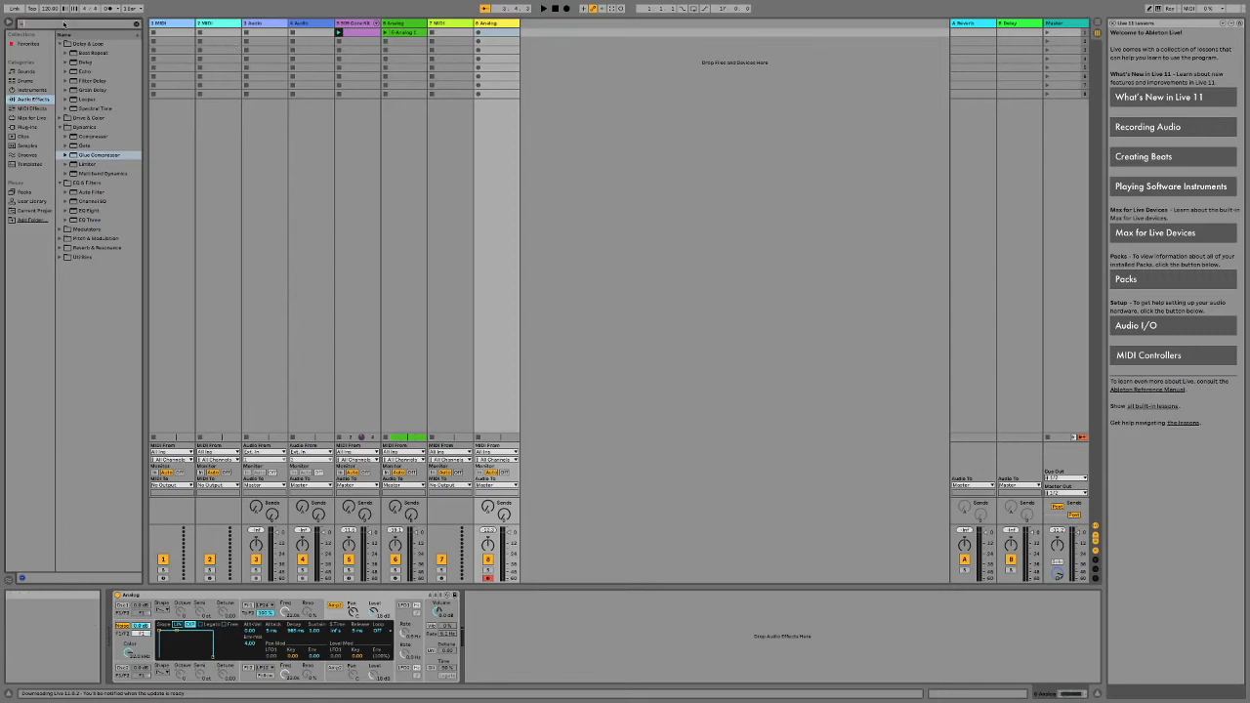
{"action": "type", "text": "echo"}
{"action": "left_click_drag", "start_coordinate": [41, 24], "coordinate": [2, 20]}
{"action": "type", "text": "sub"}
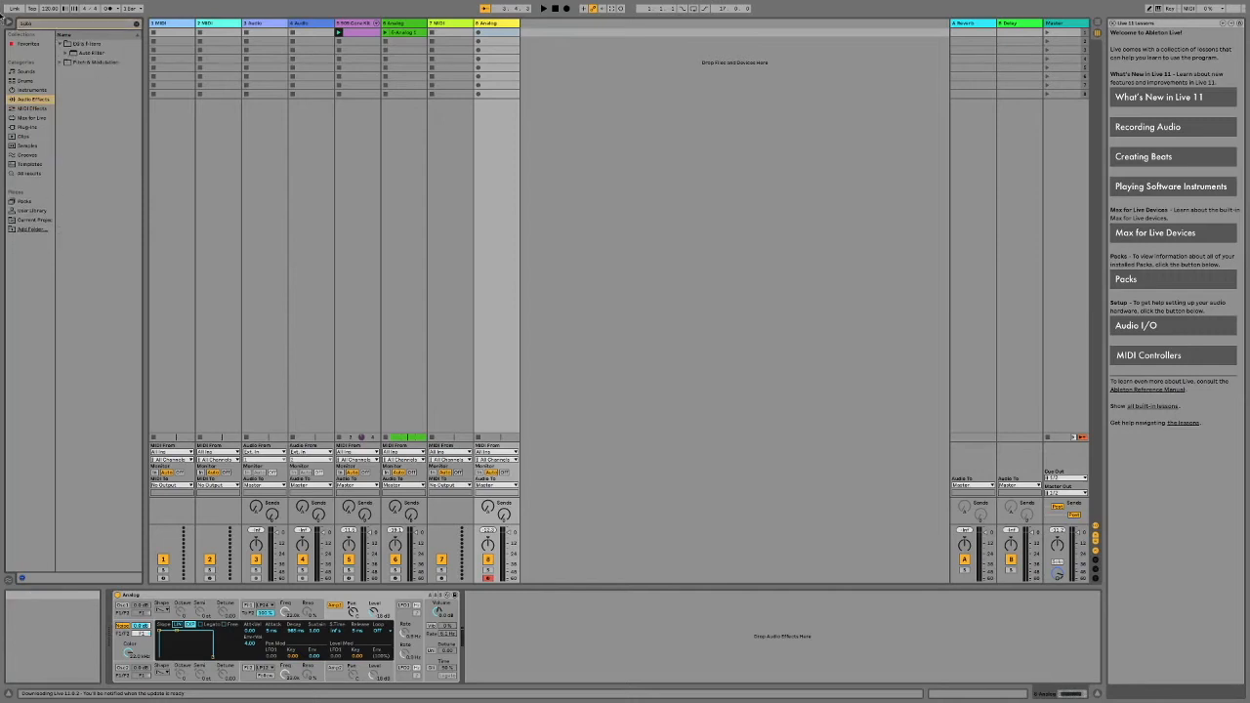
{"action": "double_click", "coordinate": [91, 53]}
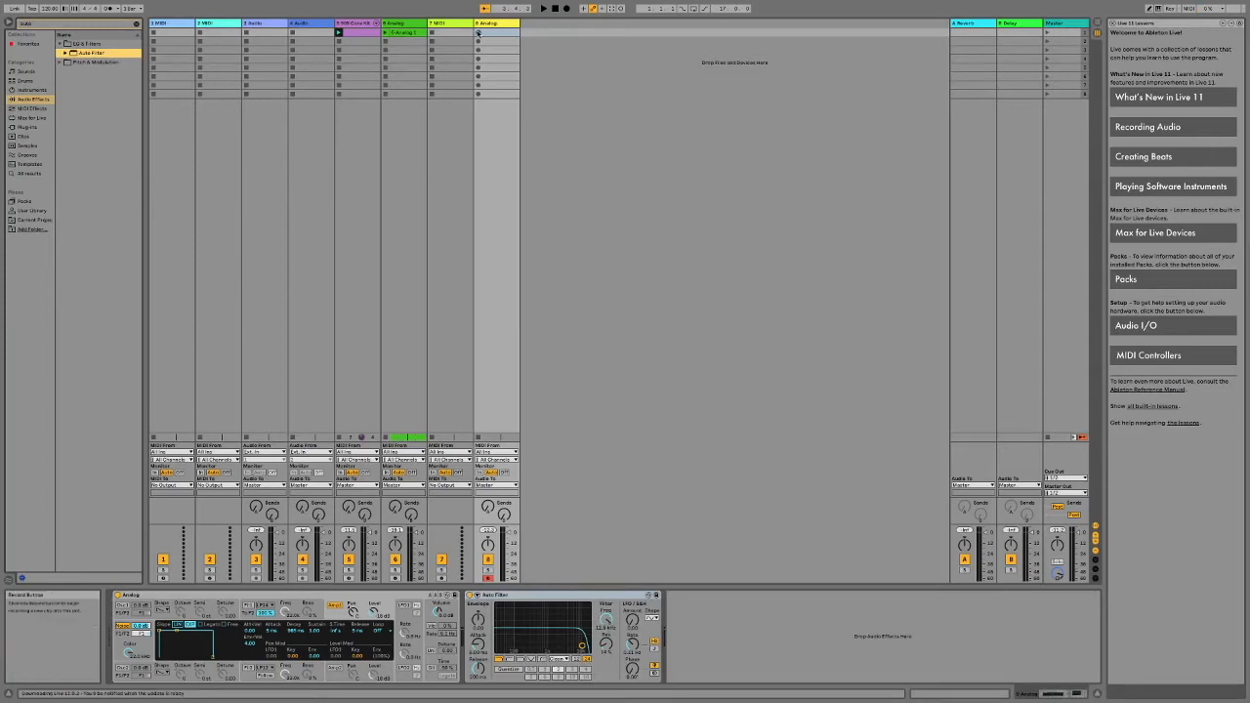
Record a held note into the first slot of the second Analog track and stretch the note across the whole four-bar clip
{"action": "left_click", "coordinate": [478, 33]}
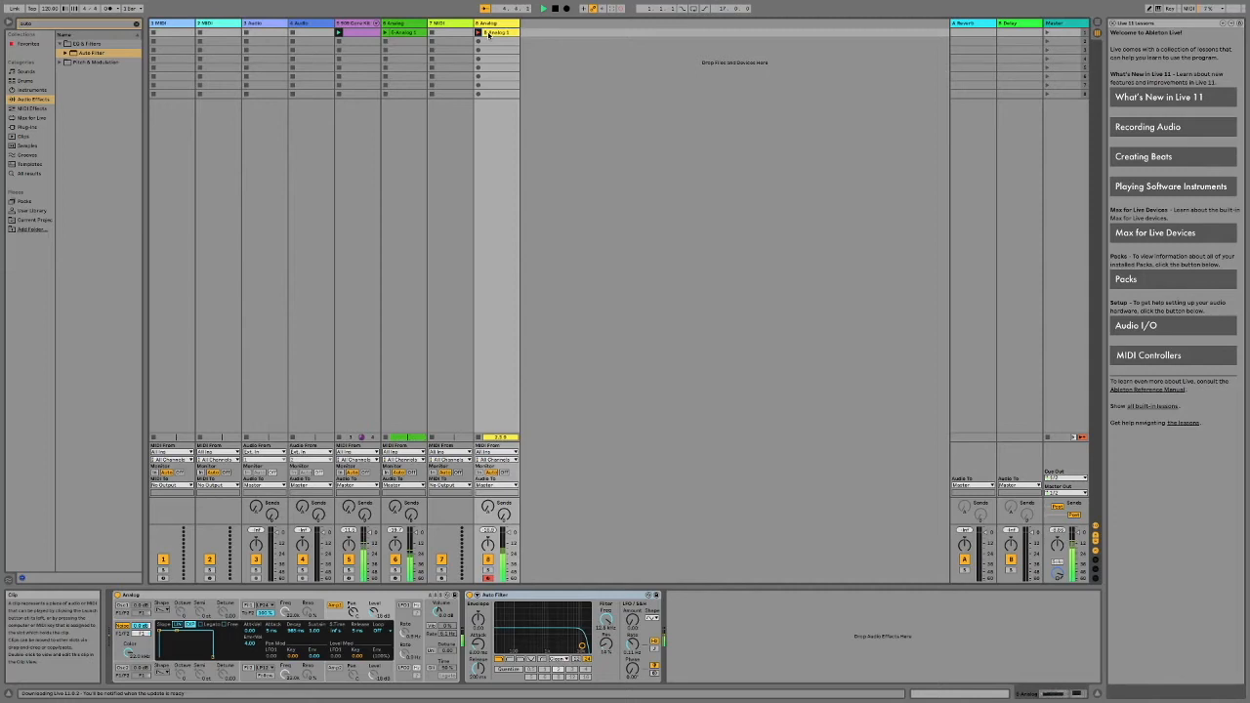
{"action": "key", "text": "space"}
{"action": "double_click", "coordinate": [490, 34]}
{"action": "scroll", "coordinate": [1016, 599], "scroll_direction": "down", "scroll_amount": 2}
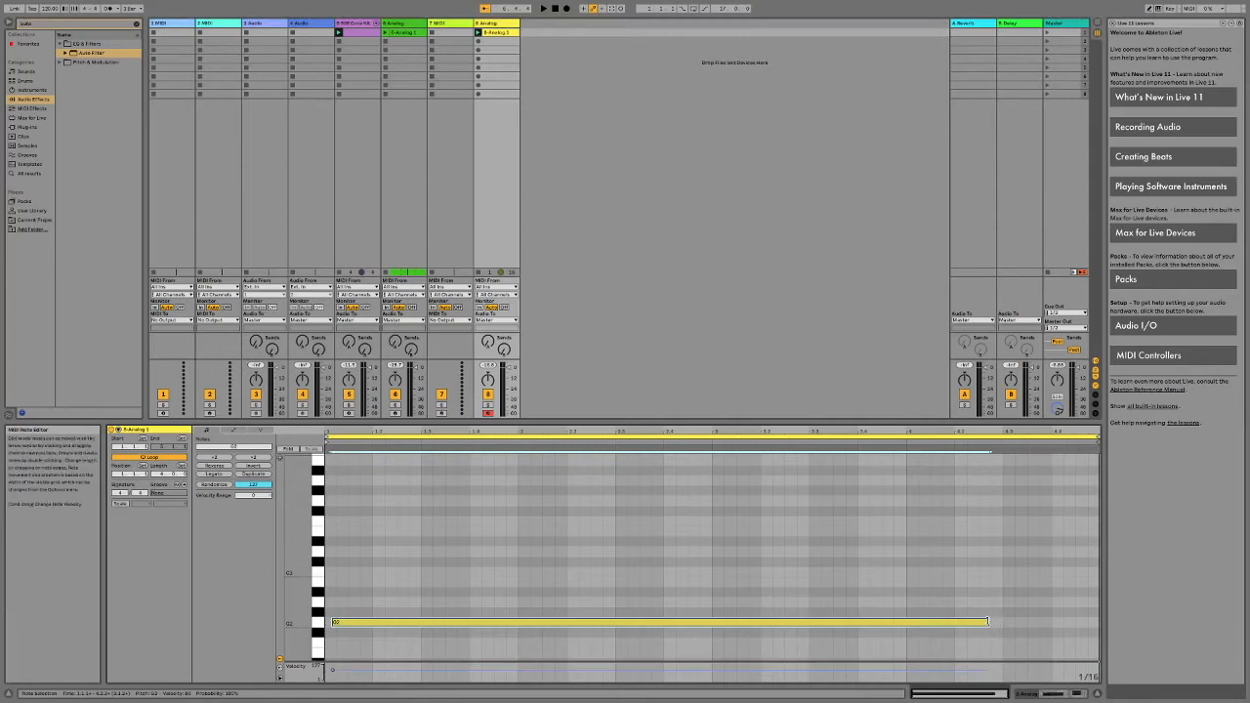
{"action": "mouse_move", "coordinate": [990, 622]}
{"action": "left_mouse_down"}
{"action": "mouse_move", "coordinate": [1115, 618]}
{"action": "mouse_move", "coordinate": [970, 622]}
{"action": "left_mouse_up"}
{"action": "left_click_drag", "start_coordinate": [975, 694], "coordinate": [711, 694]}
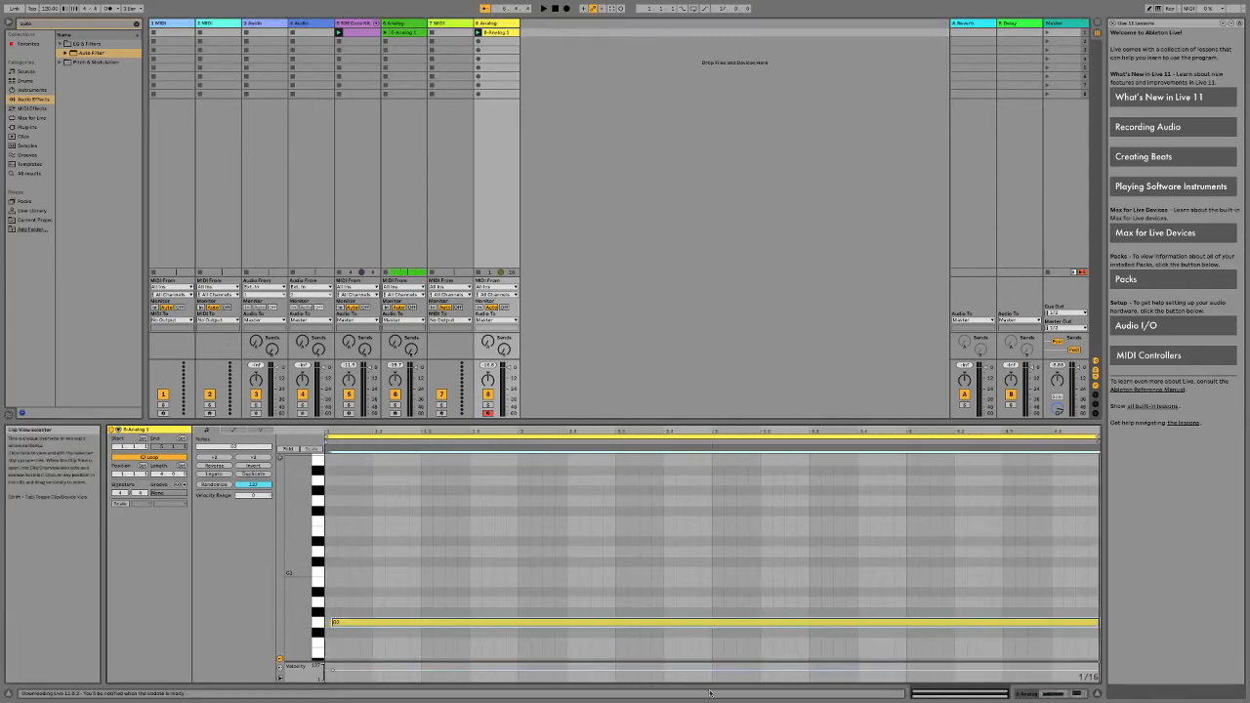
{"action": "left_click_drag", "start_coordinate": [333, 622], "coordinate": [326, 622]}
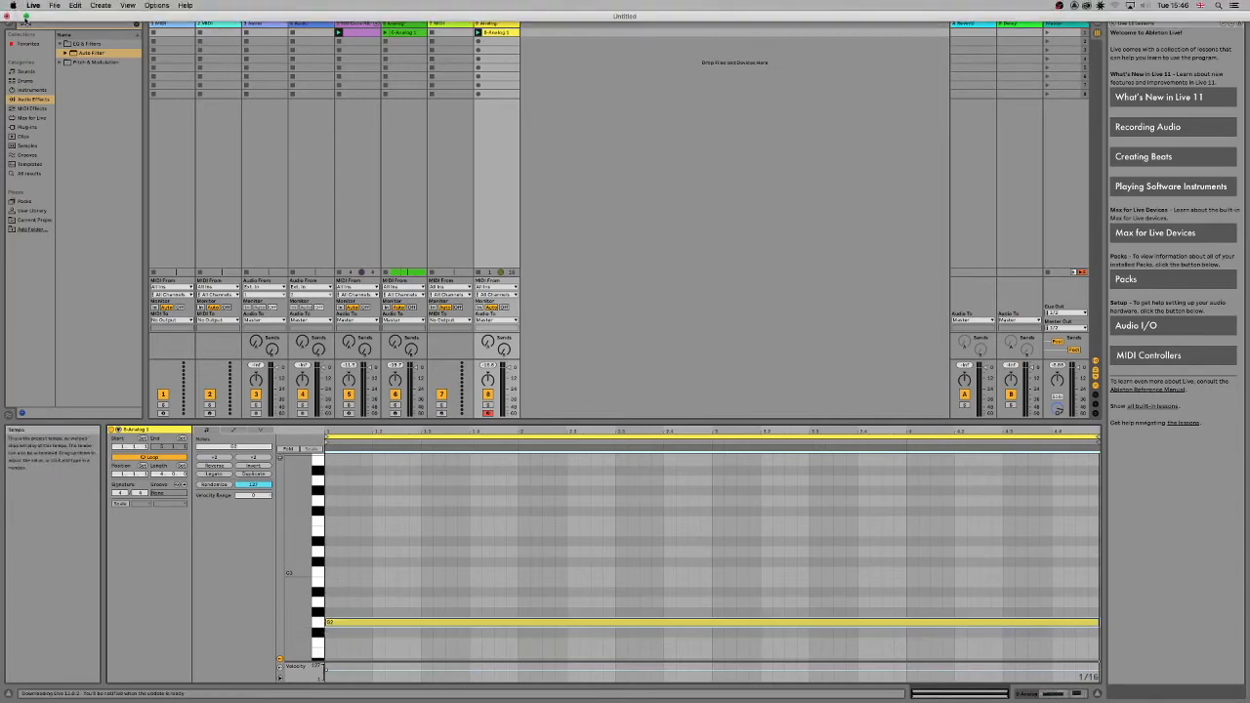
Leave full-screen mode and play the session to hear the noise clip with the kick and bass
{"action": "left_click", "coordinate": [28, 19]}
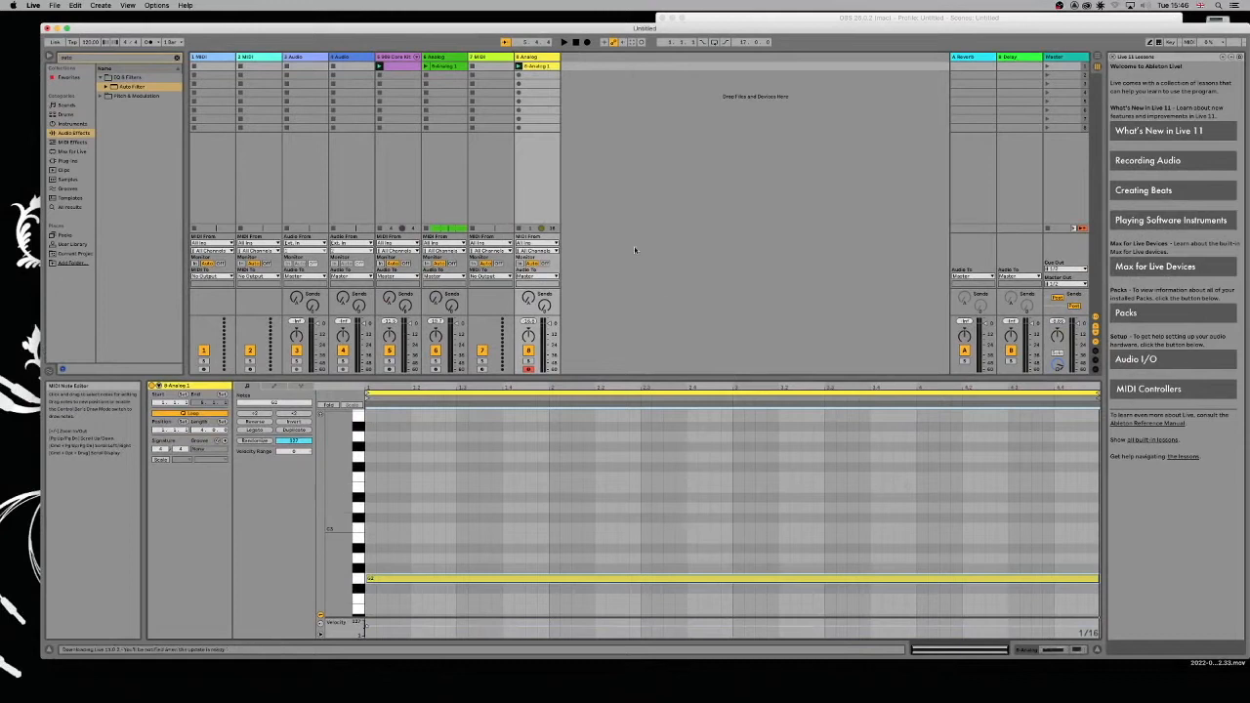
{"action": "key", "text": "space"}
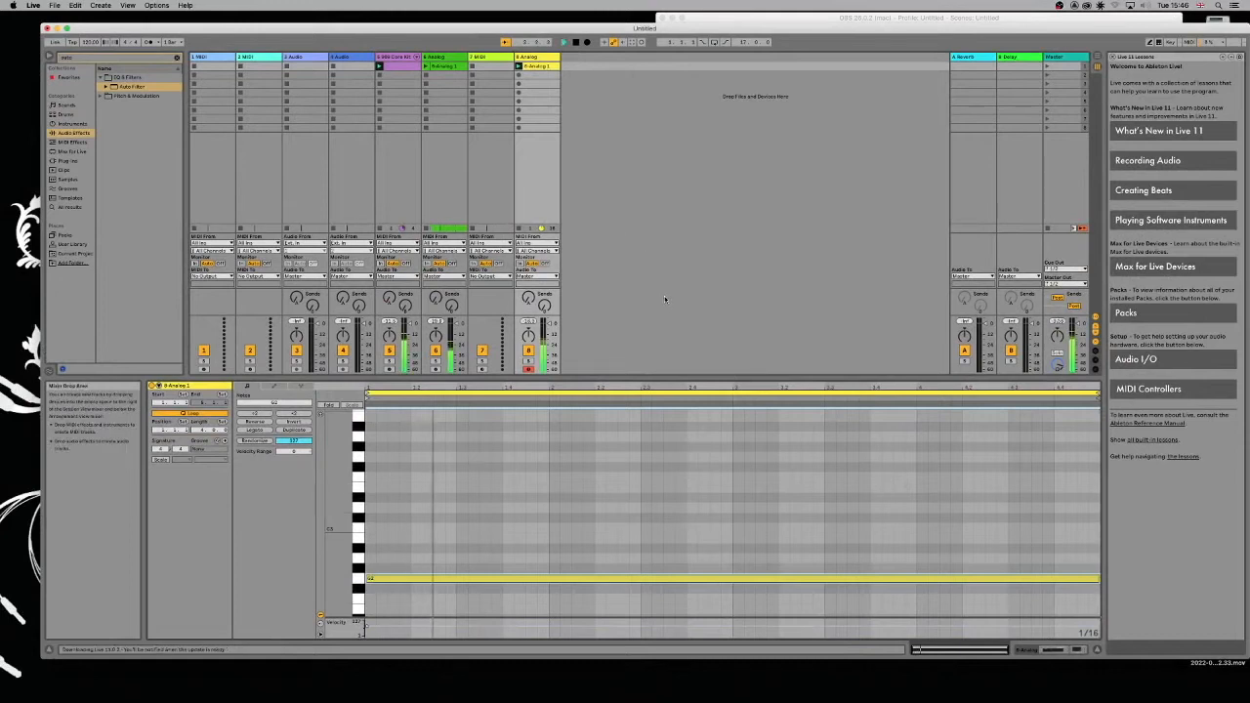
{"action": "key", "text": "space"}
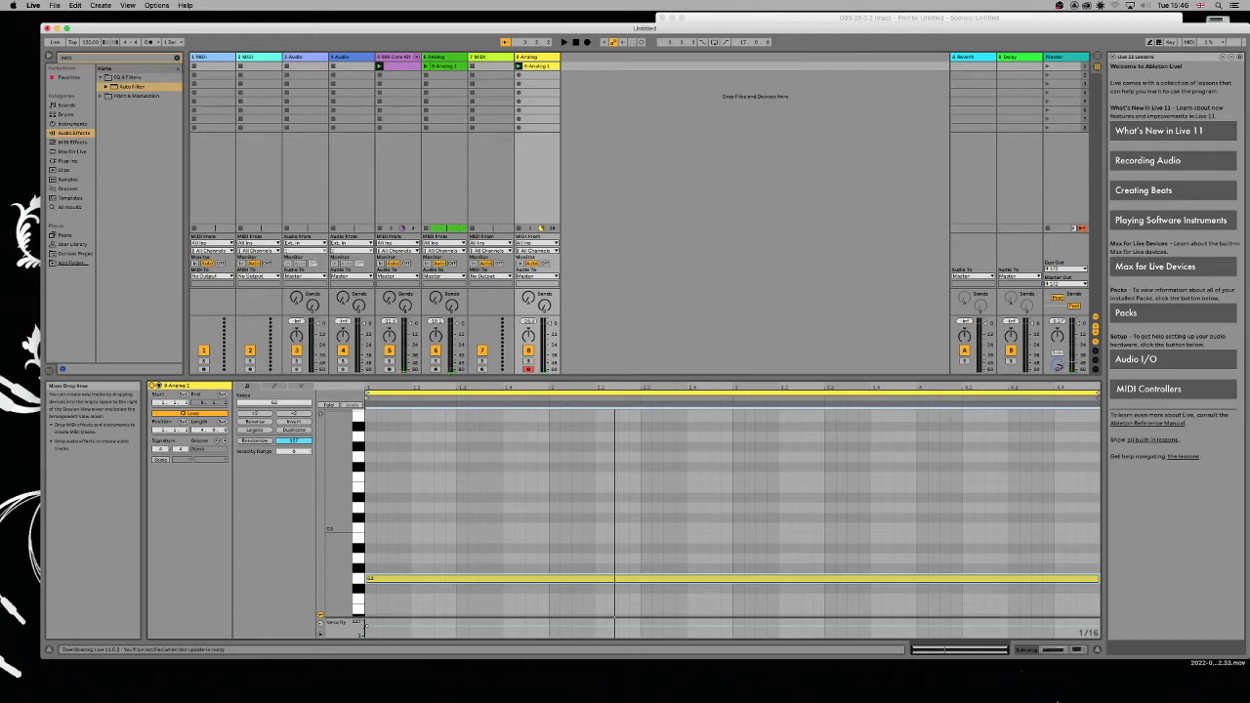
Bring up the noise track's devices and raise the Auto Filter's cutoff frequency almost fully open
{"action": "left_click", "coordinate": [1065, 652]}
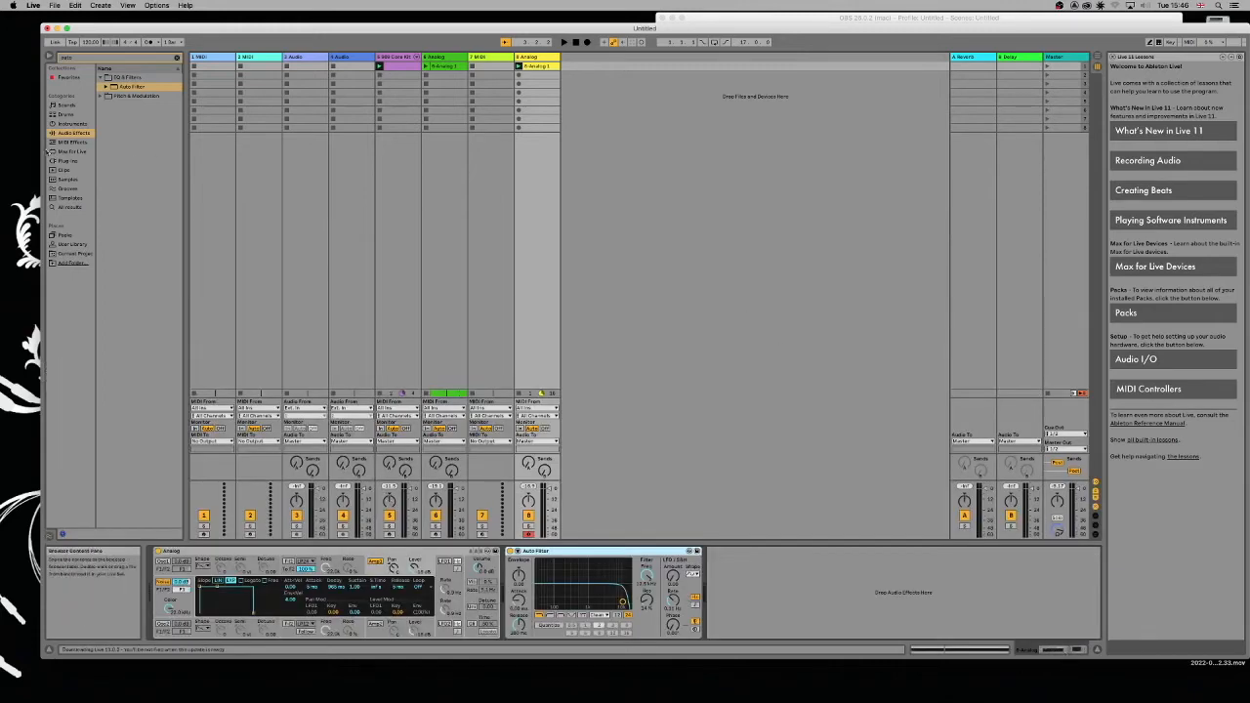
{"action": "left_click_drag", "start_coordinate": [623, 602], "coordinate": [629, 601]}
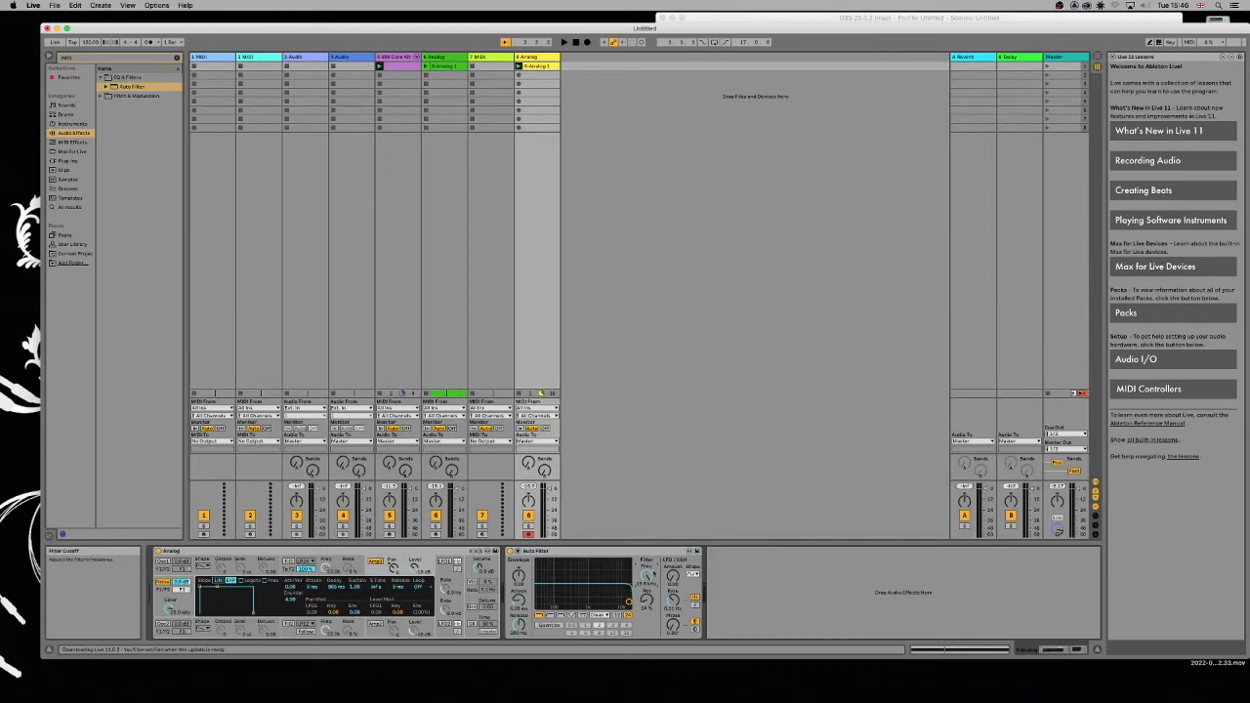
Return the kick track to arrangement playback and place the noise clip at bar 1 of its track in the arrangement
{"action": "key", "text": "Tab"}
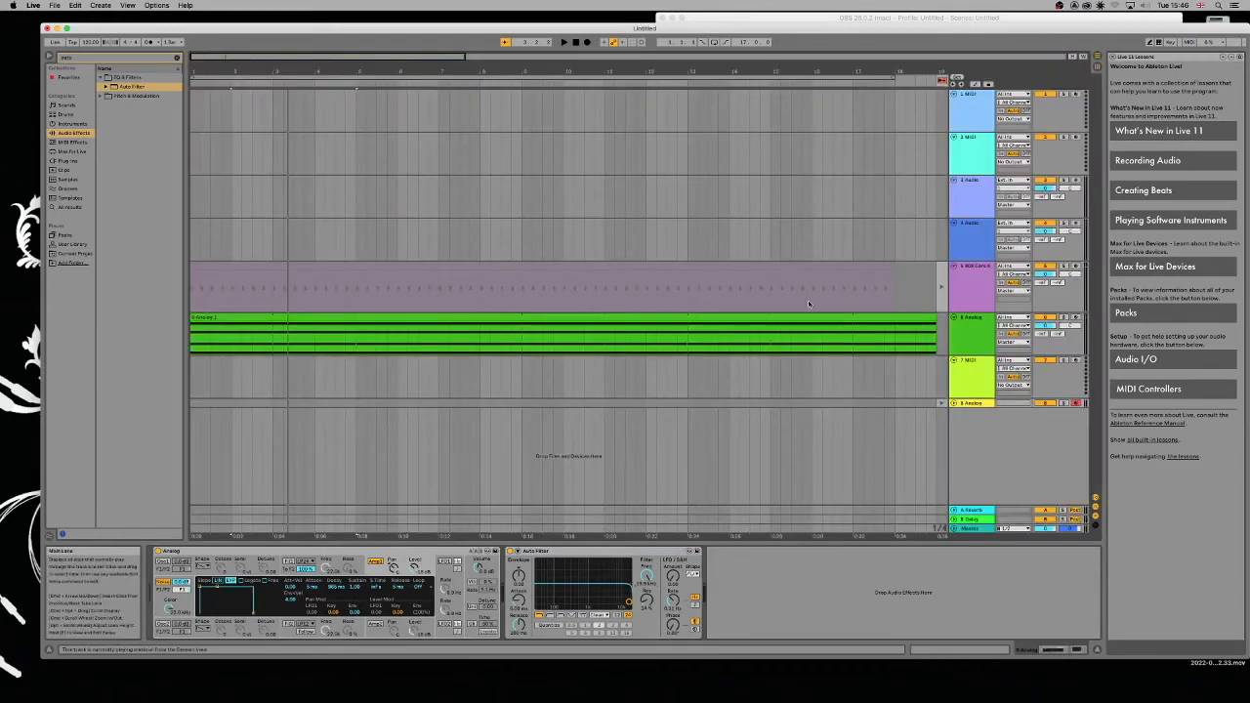
{"action": "left_click", "coordinate": [792, 299]}
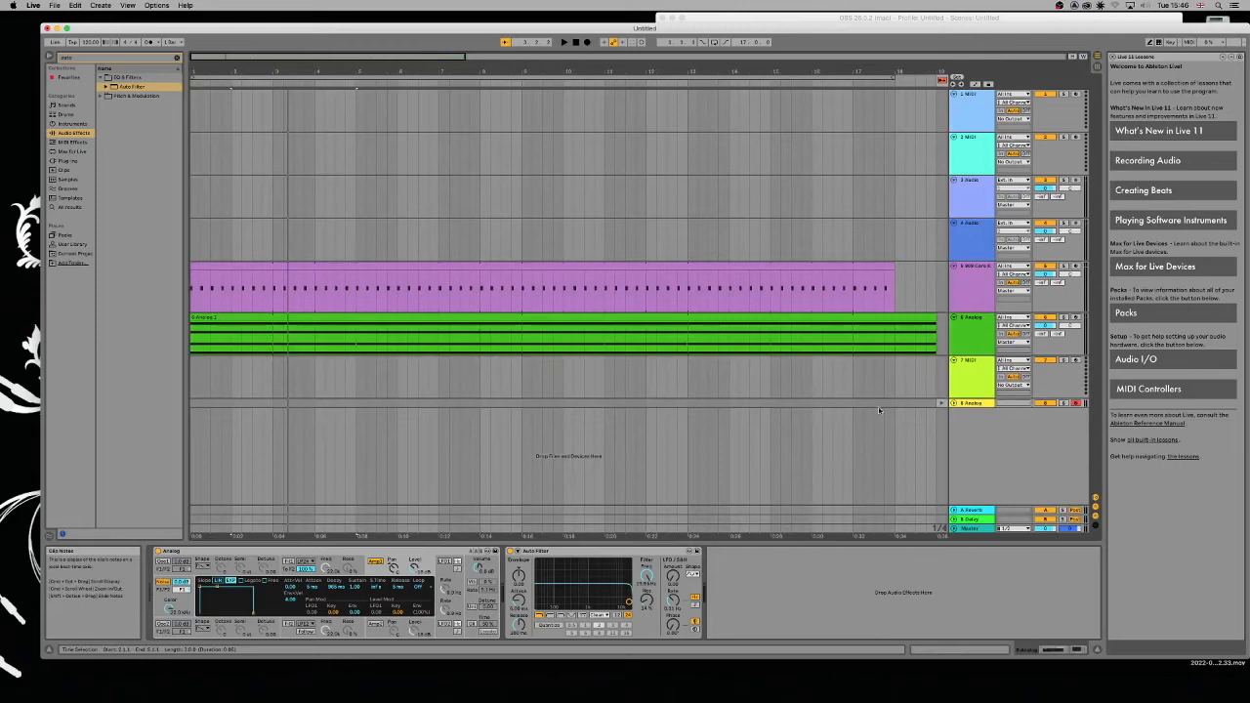
{"action": "key", "text": "Tab"}
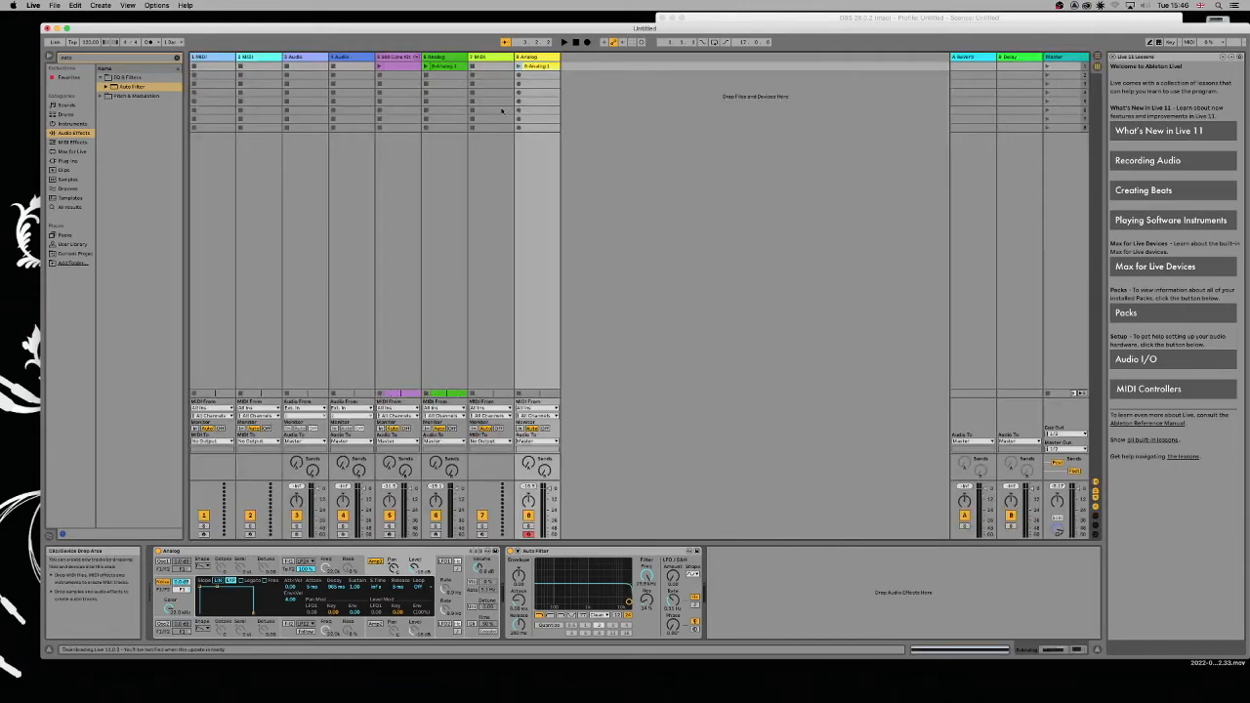
{"action": "left_click_drag", "start_coordinate": [543, 70], "coordinate": [189, 398]}
{"action": "key", "text": "Tab"}
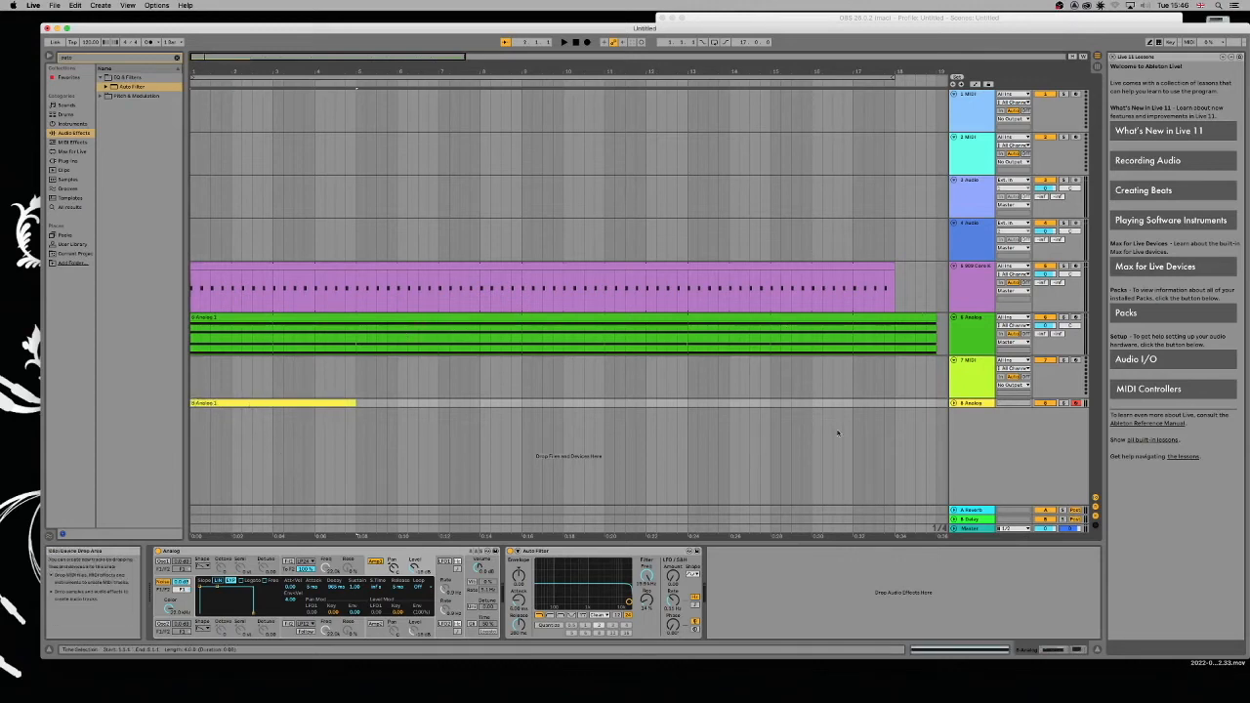
Enlarge the noise track in the arrangement and display its automation lane for the Auto Filter's Frequency
{"action": "left_click_drag", "start_coordinate": [976, 406], "coordinate": [976, 475]}
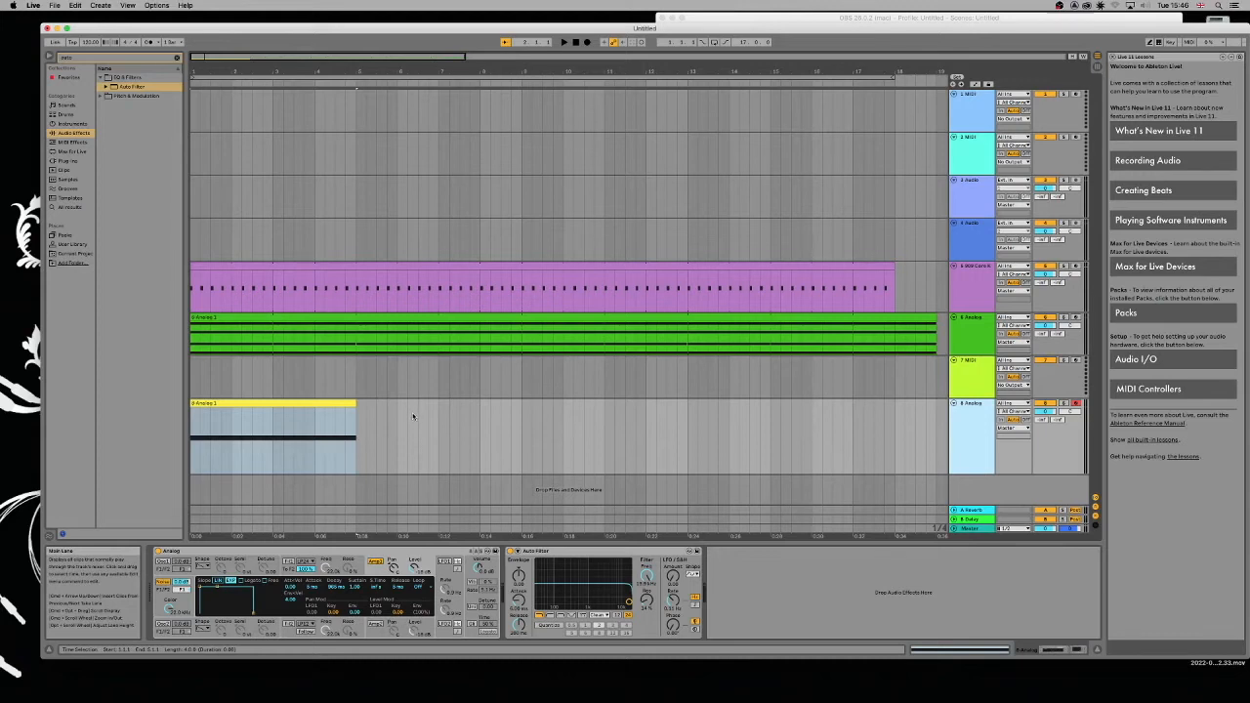
{"action": "key", "text": "a"}
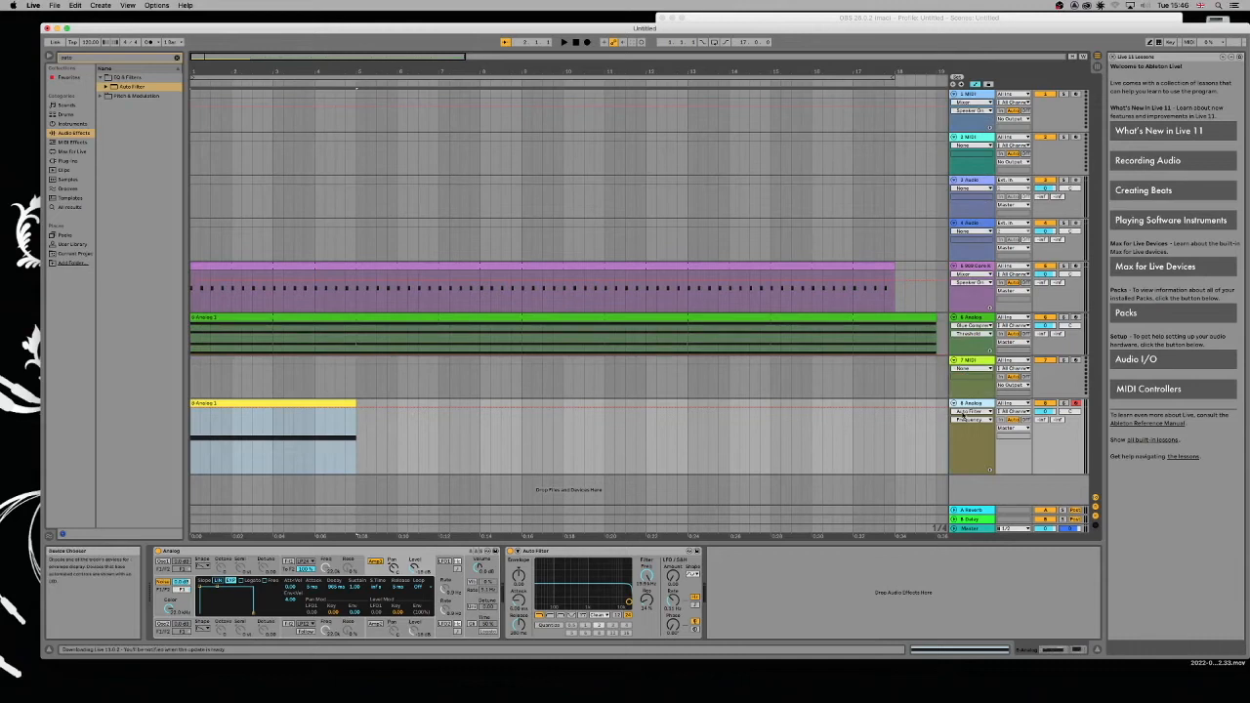
{"action": "left_click", "coordinate": [972, 421]}
{"action": "left_click", "coordinate": [972, 421]}
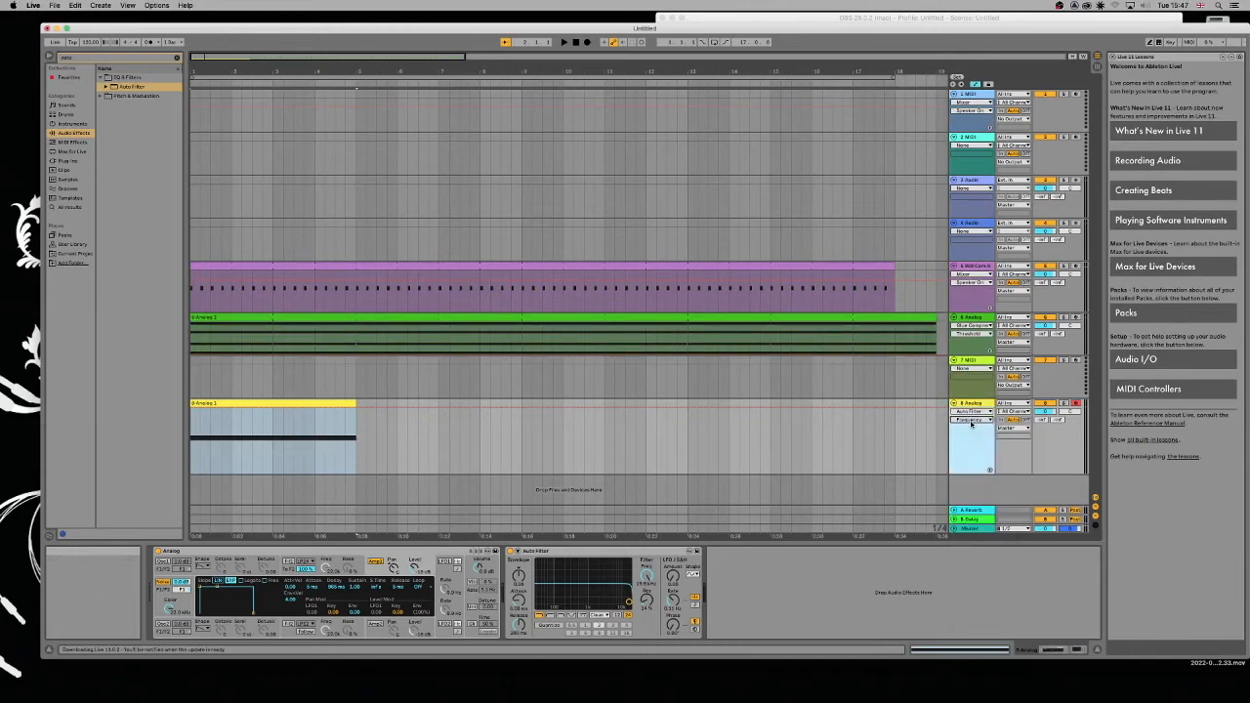
{"action": "left_click", "coordinate": [972, 413]}
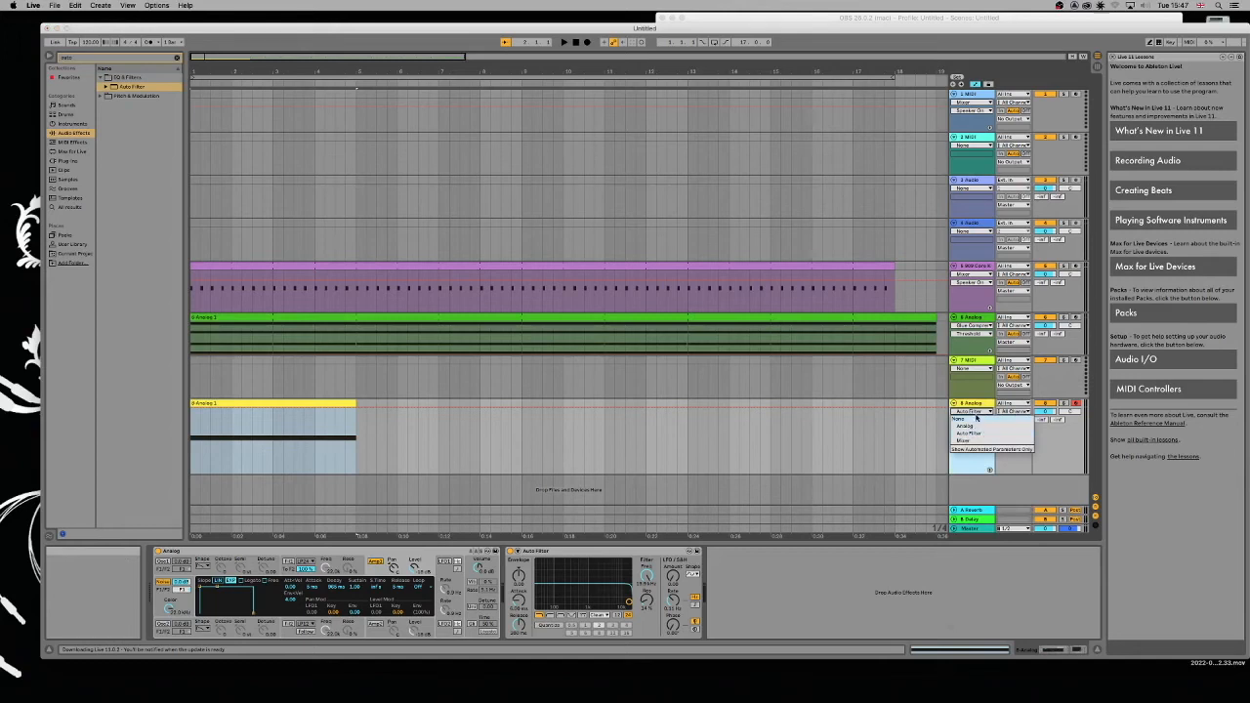
{"action": "left_click", "coordinate": [967, 433]}
{"action": "left_click", "coordinate": [977, 420]}
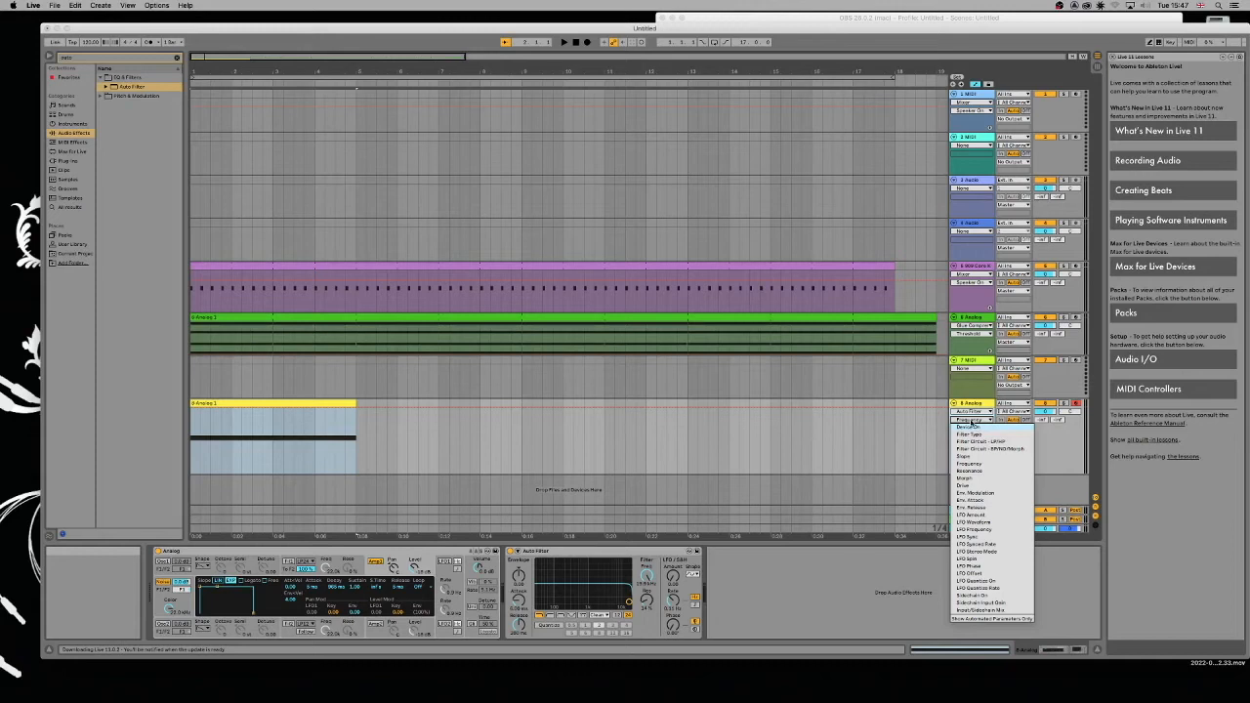
{"action": "left_click", "coordinate": [986, 465]}
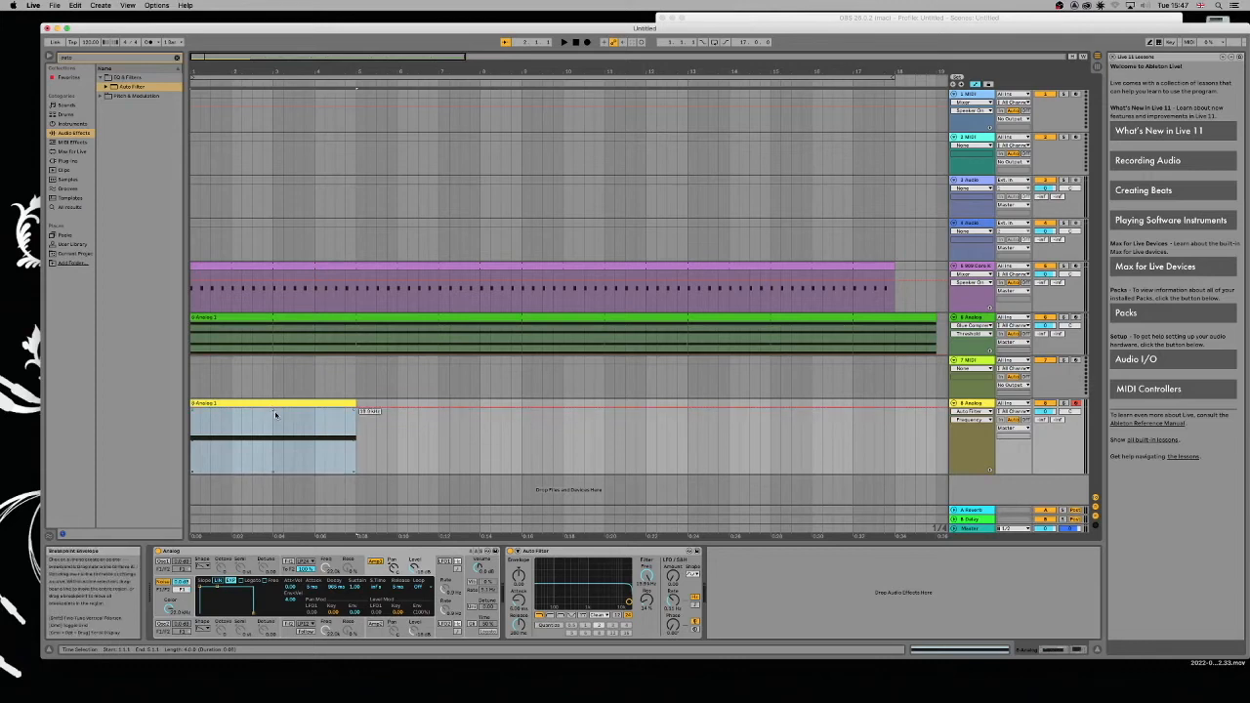
Draw Auto Filter frequency automation falling from near the maximum at bar 1 to a low point at bar 3, and play it back
{"action": "left_click", "coordinate": [267, 410]}
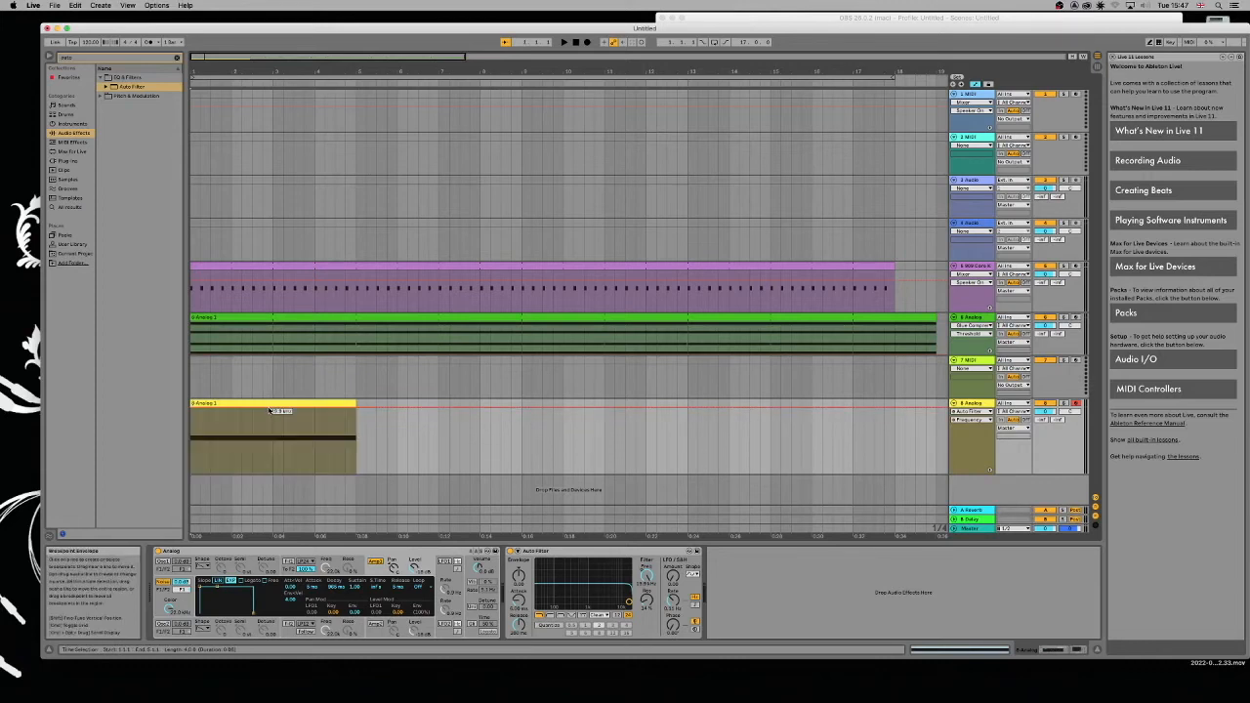
{"action": "left_click_drag", "start_coordinate": [270, 410], "coordinate": [223, 442]}
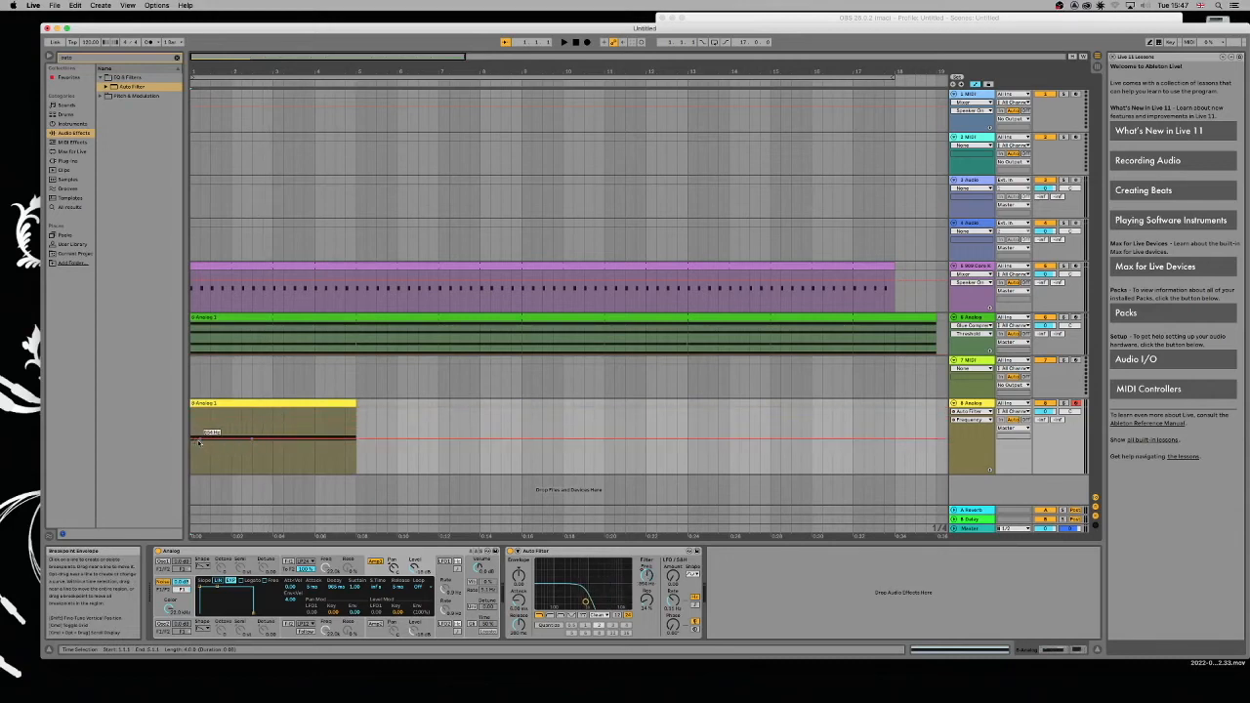
{"action": "left_click_drag", "start_coordinate": [201, 440], "coordinate": [192, 408]}
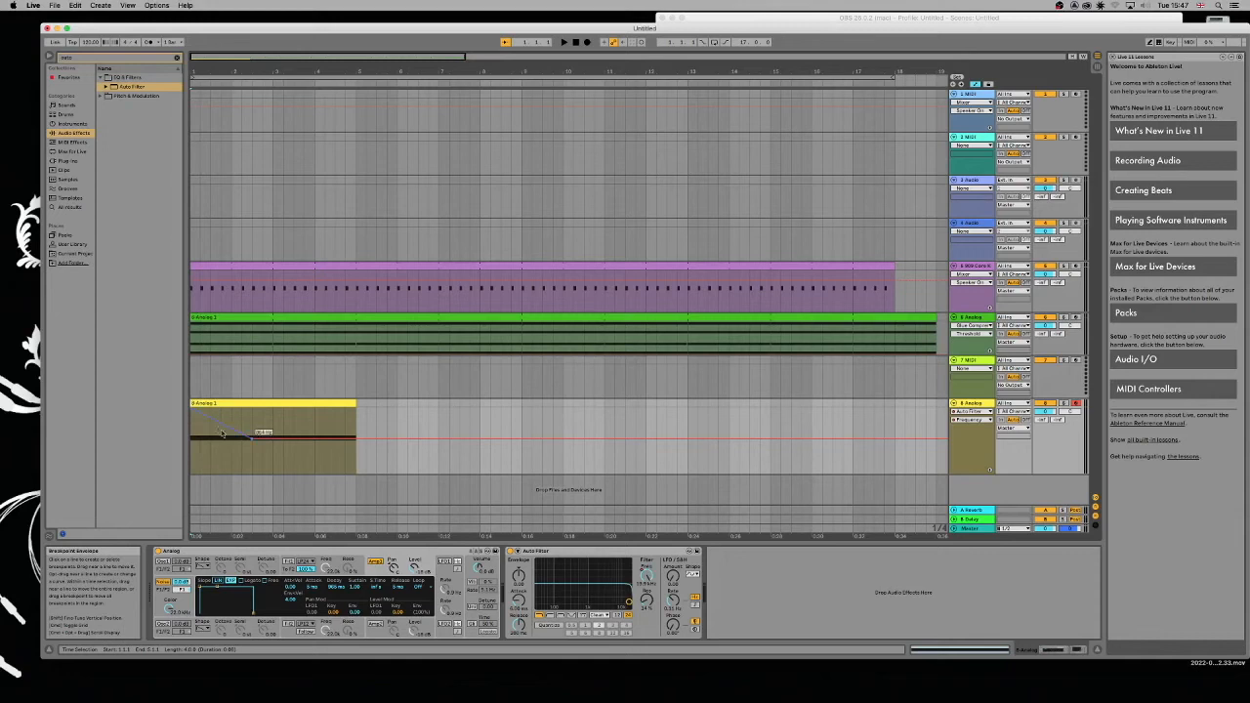
{"action": "left_click", "coordinate": [193, 381]}
{"action": "key", "text": "space"}
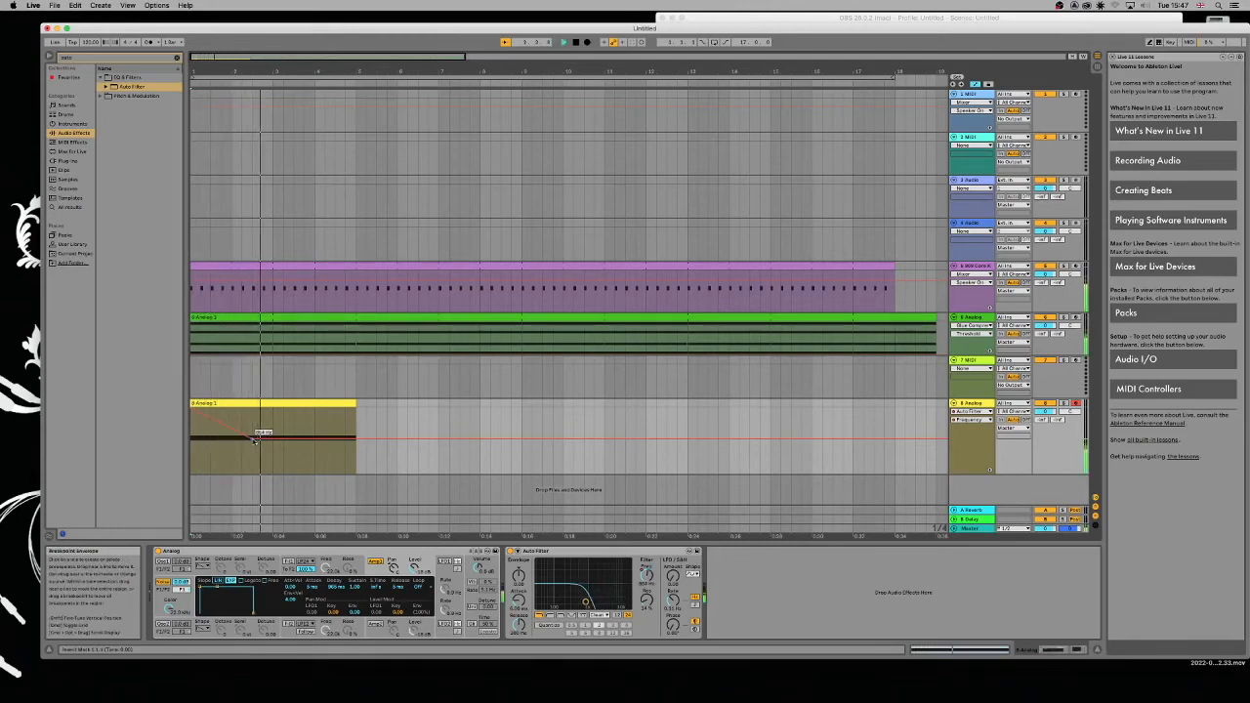
{"action": "double_click", "coordinate": [262, 438]}
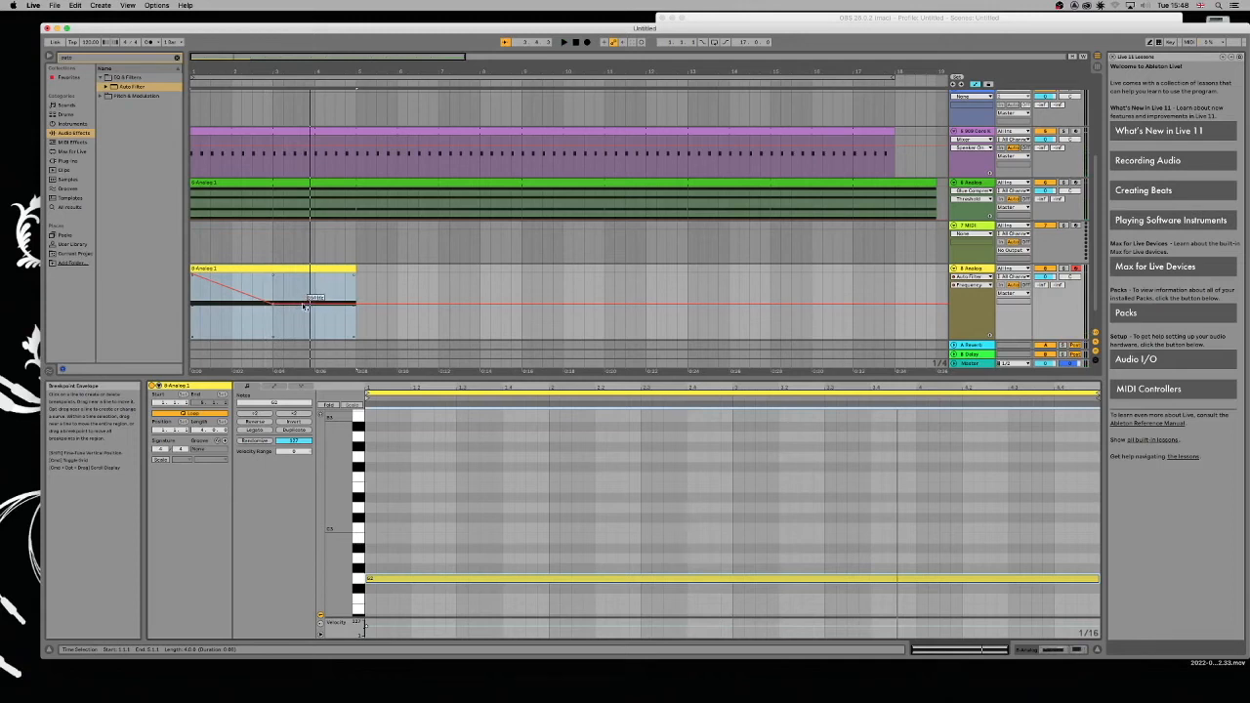
Ramp the filter frequency automation back up from bar 3 to the clip's end at bar 5, and play the sweep
{"action": "left_click_drag", "start_coordinate": [306, 306], "coordinate": [359, 277]}
{"action": "key", "text": "space"}
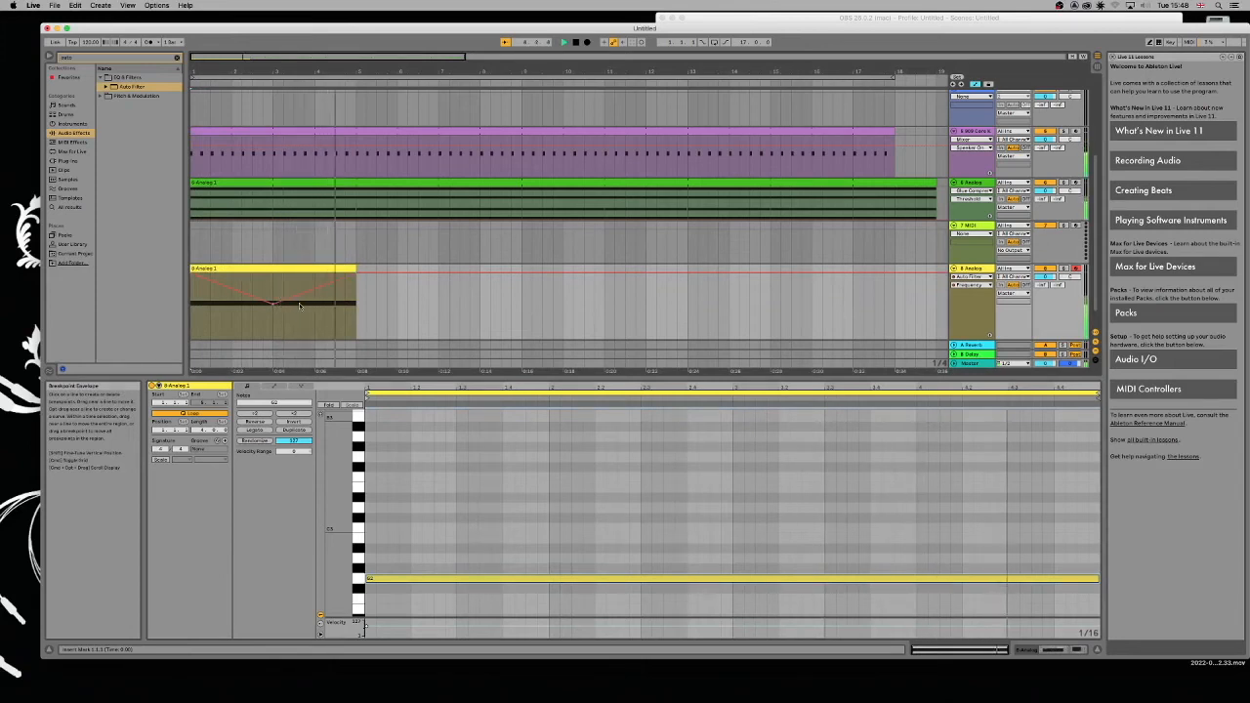
{"action": "key", "text": "space"}
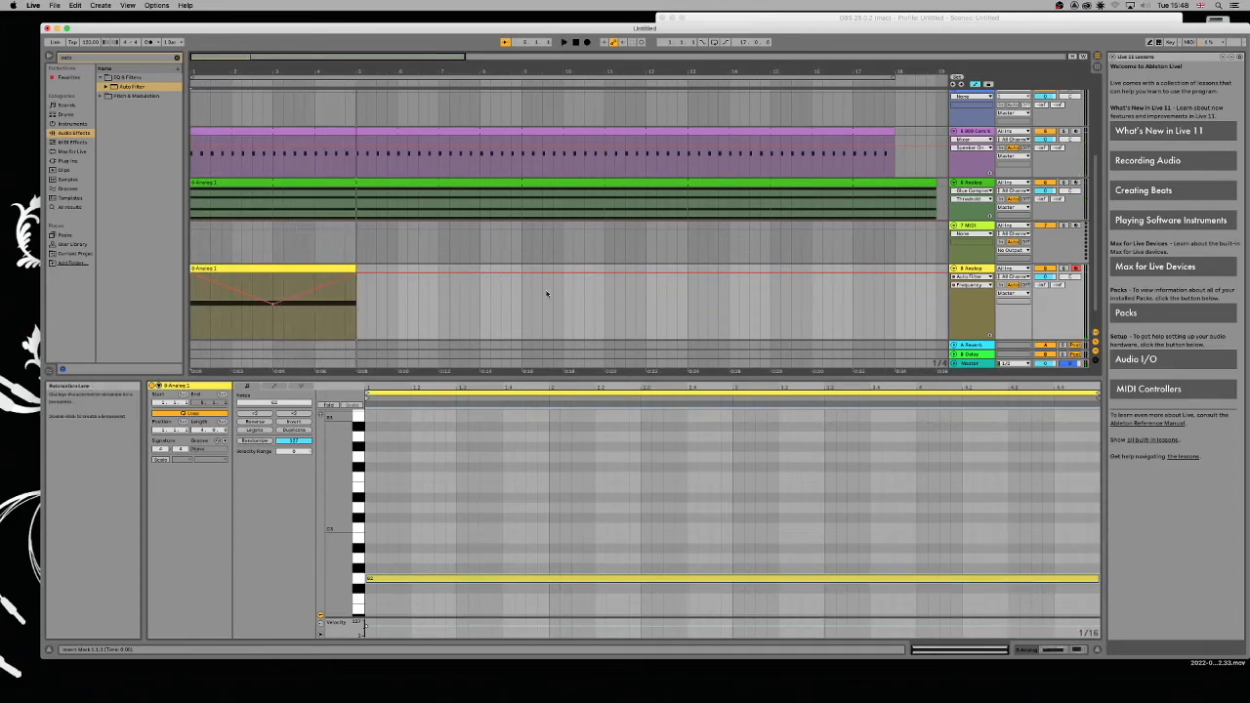
Hide the automation lanes, search the audio effects for "eq", and add EQ Eight after the noise track's Auto Filter
{"action": "key", "text": "a"}
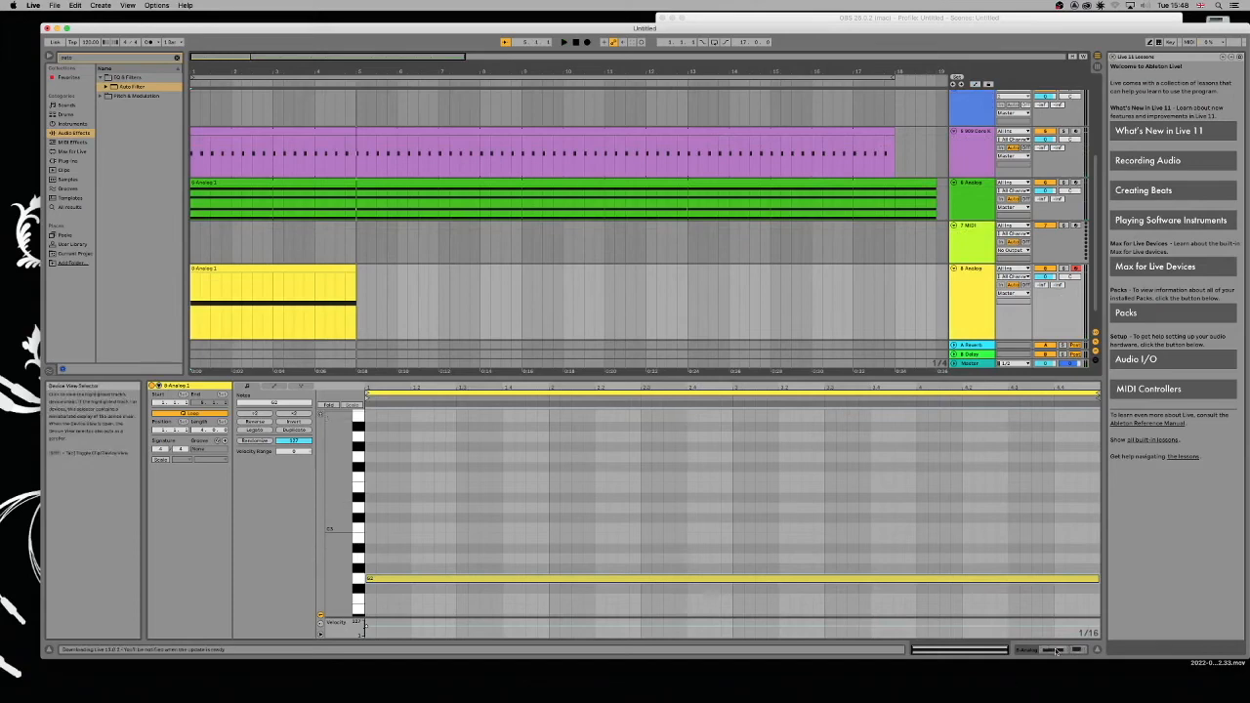
{"action": "left_click", "coordinate": [1051, 650]}
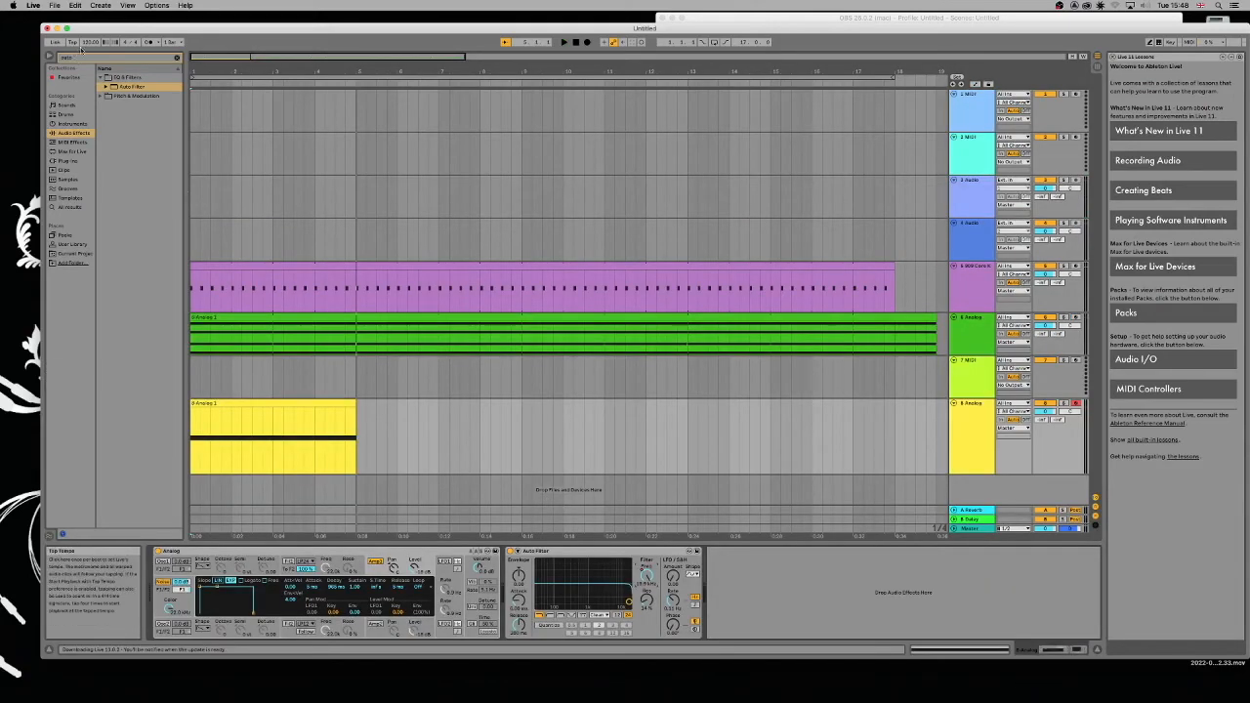
{"action": "type", "text": "eq"}
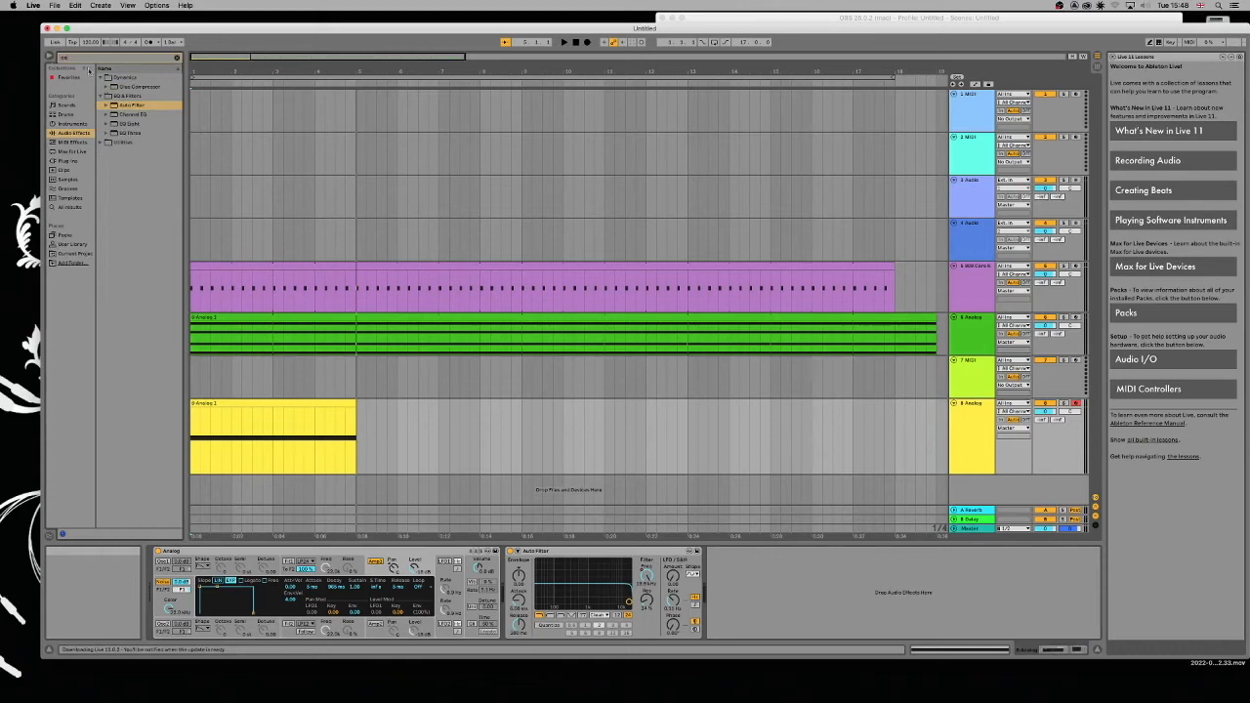
{"action": "double_click", "coordinate": [166, 122]}
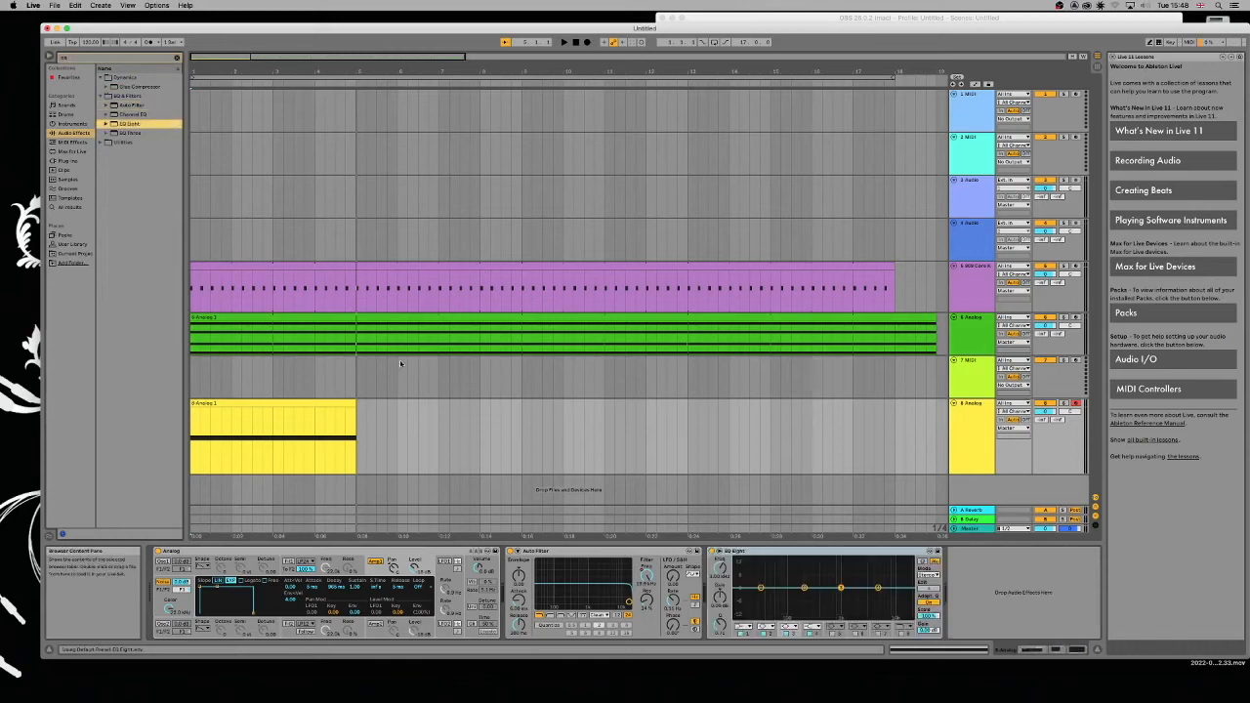
Set EQ Eight's band 1 to a low-cut filter and, while playing back, raise its frequency to just below band 4
{"action": "left_click", "coordinate": [740, 626]}
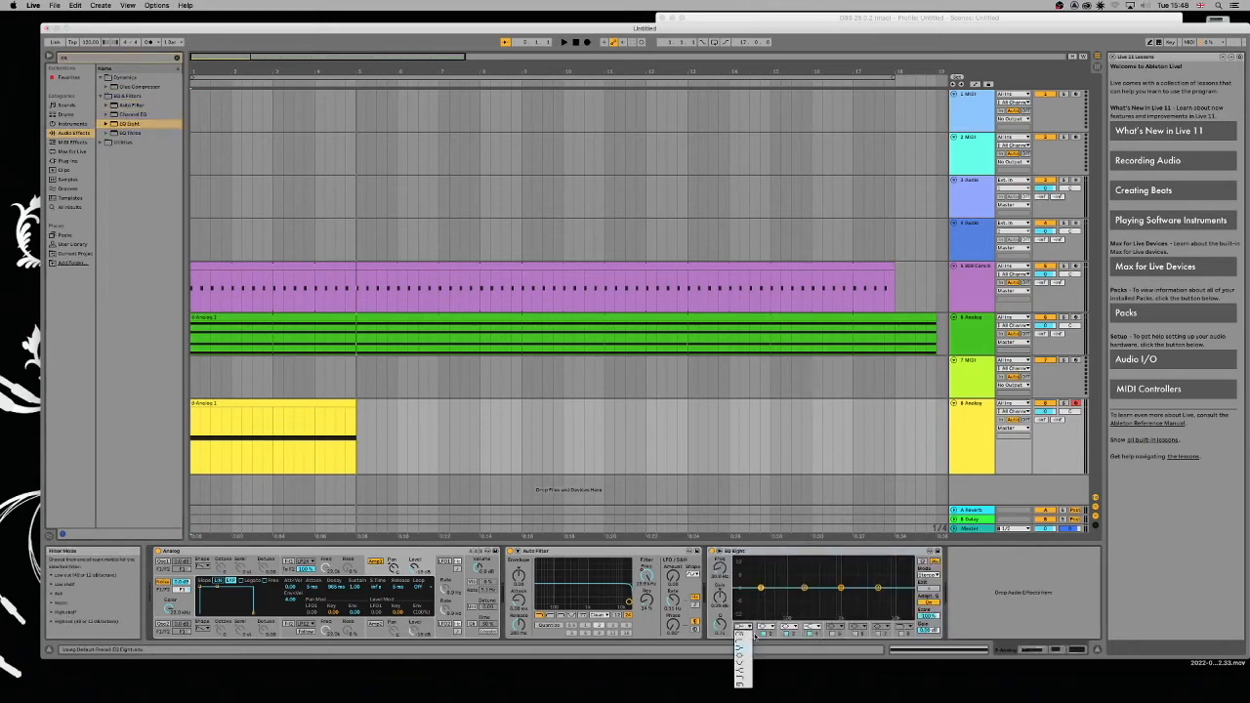
{"action": "left_click", "coordinate": [745, 645]}
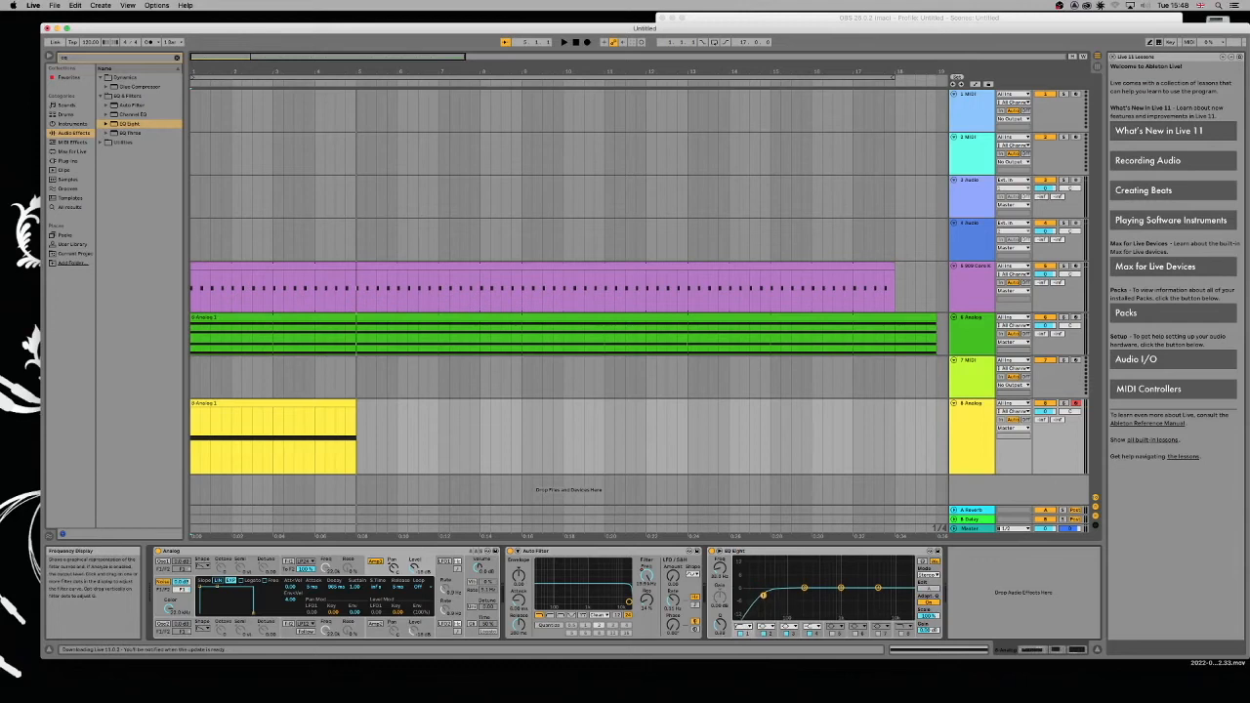
{"action": "left_click_drag", "start_coordinate": [776, 592], "coordinate": [787, 598]}
{"action": "key", "text": "space"}
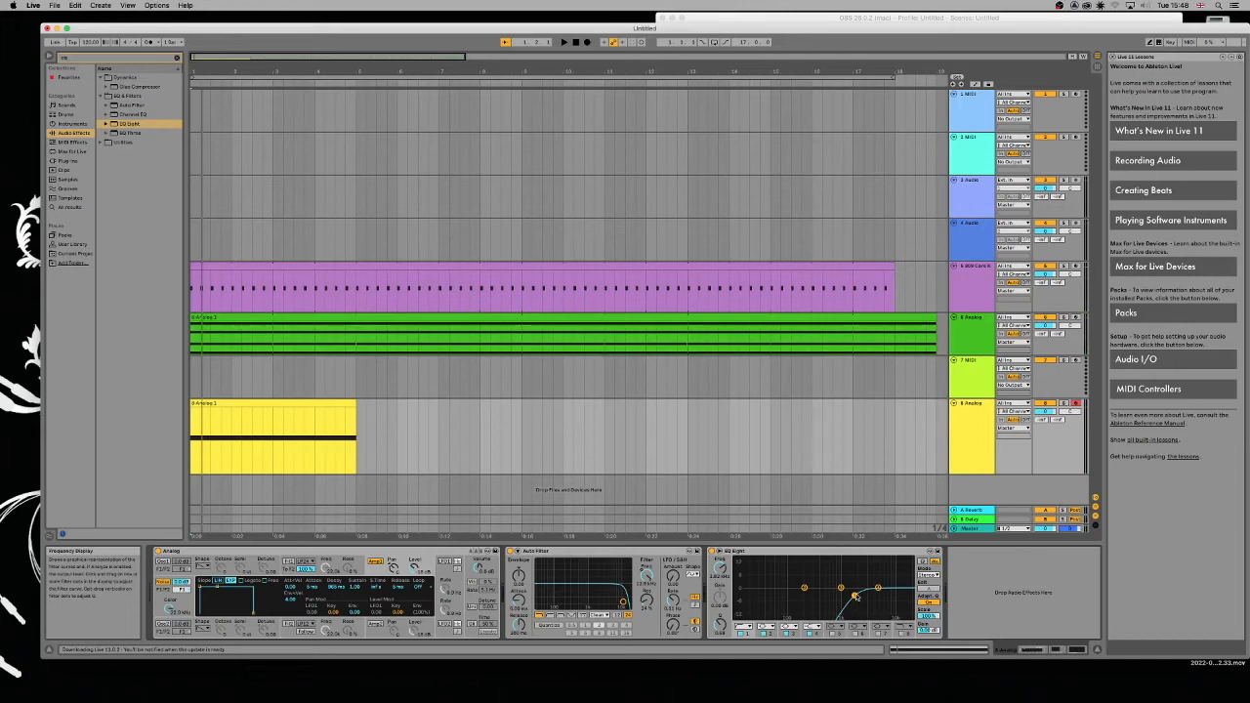
{"action": "key", "text": "space"}
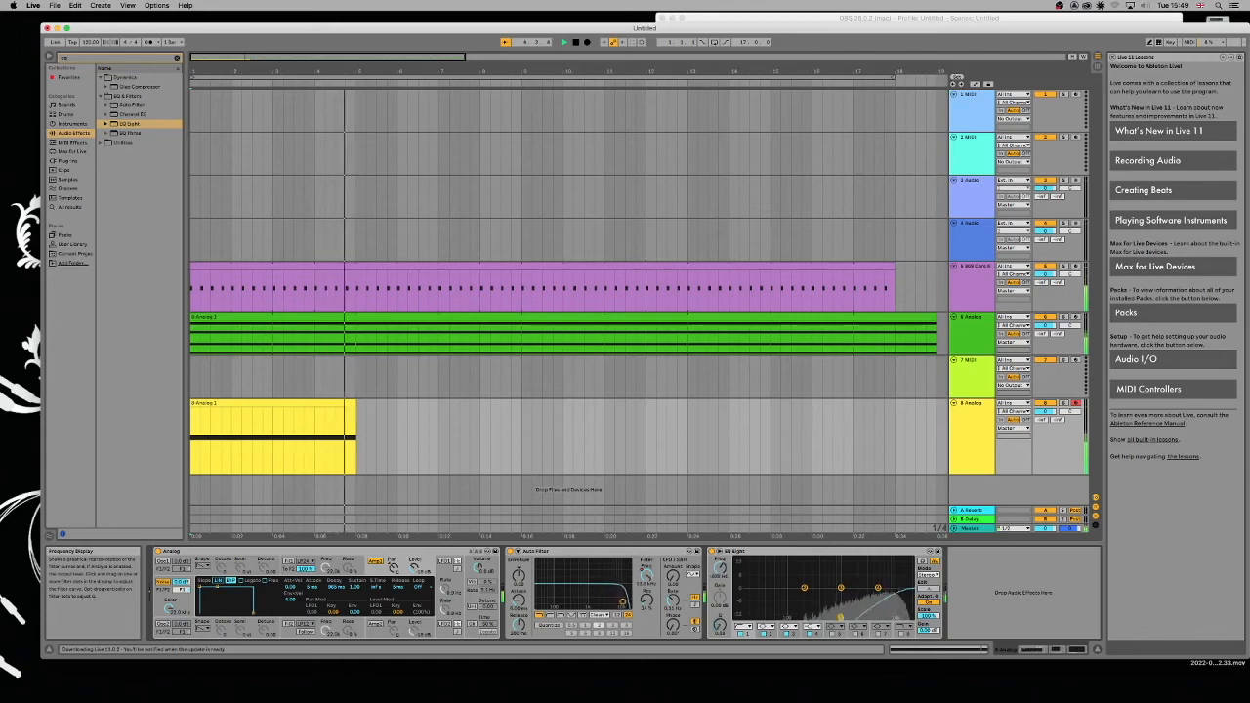
{"action": "left_click_drag", "start_coordinate": [857, 603], "coordinate": [869, 595]}
{"action": "key", "text": "space"}
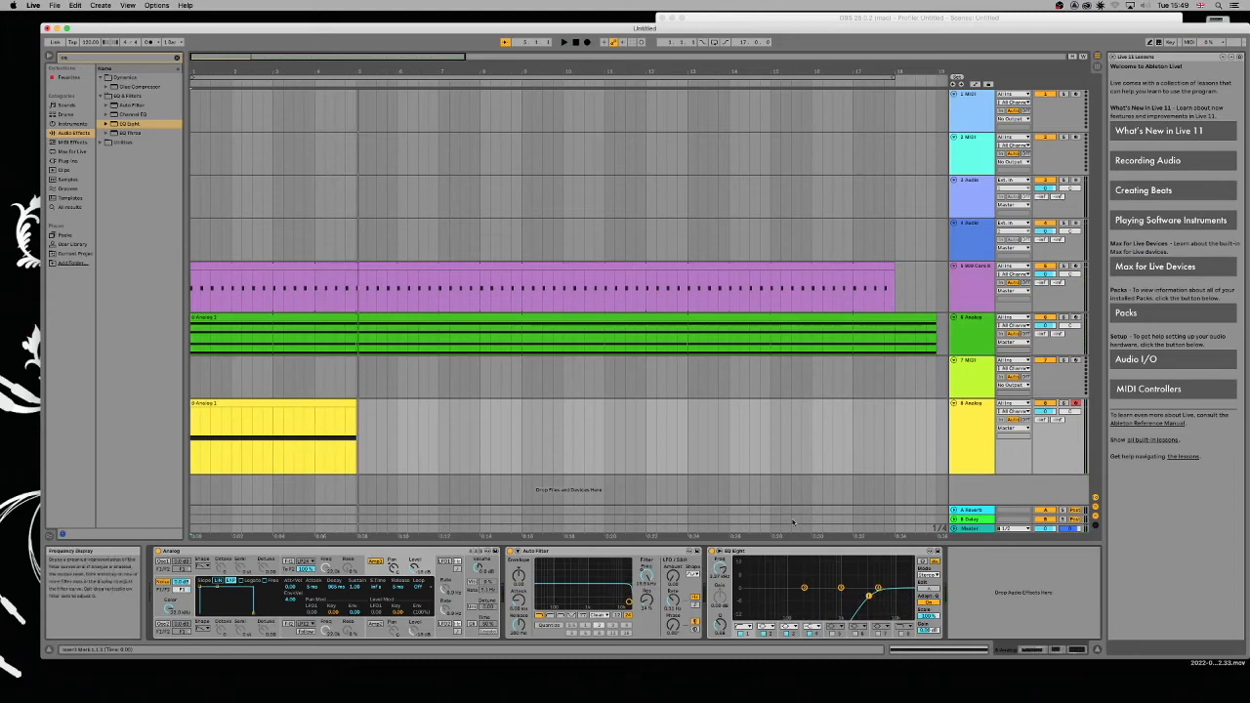
Duplicate the noise track and delete the clip from the copy
{"action": "right_click", "coordinate": [974, 419]}
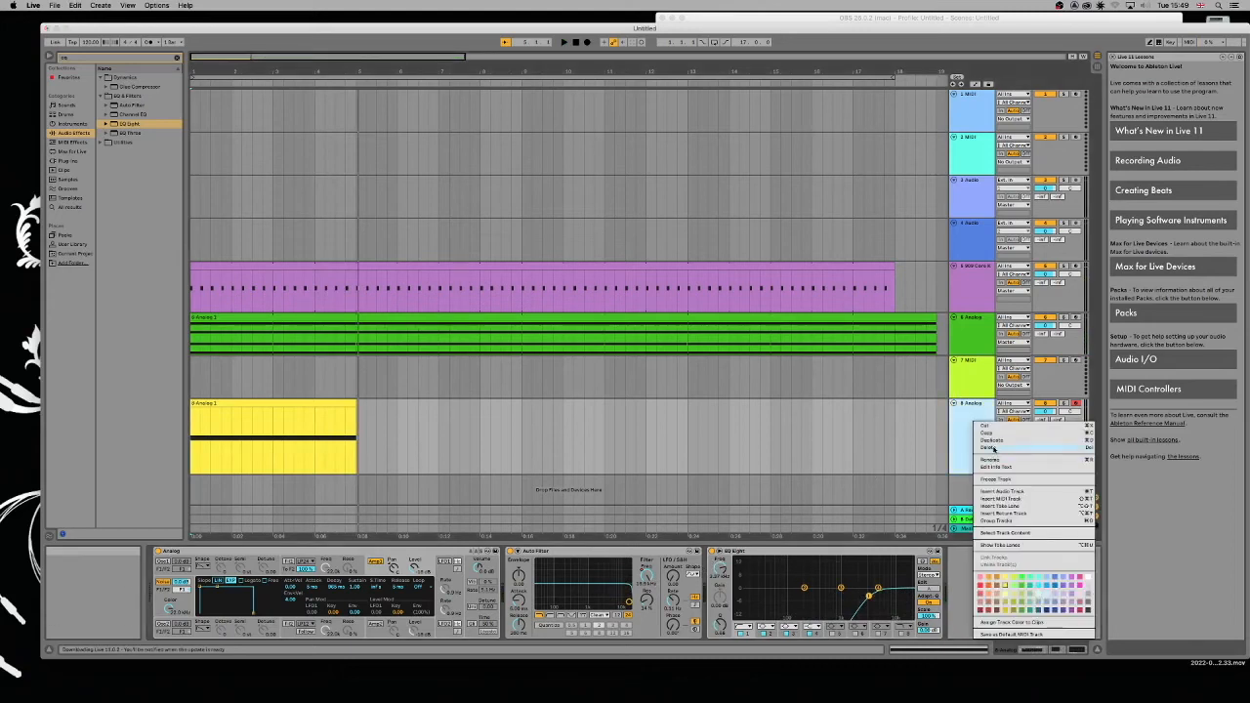
{"action": "key", "text": "Escape"}
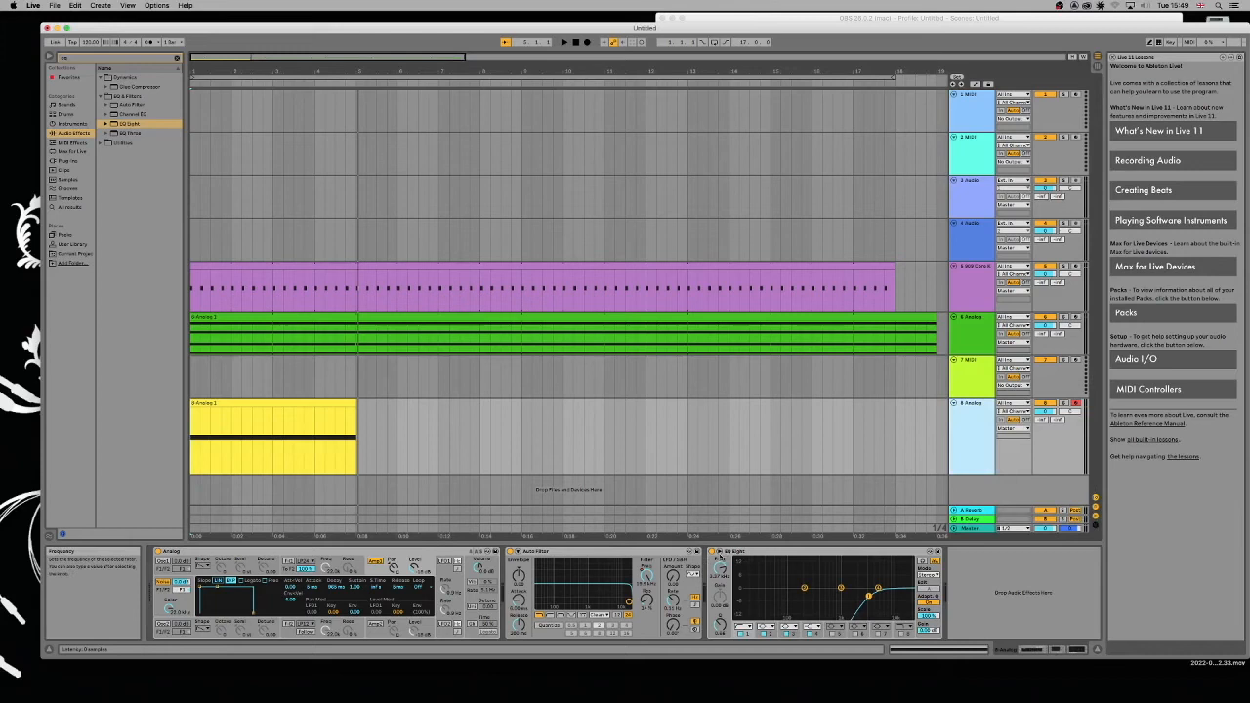
{"action": "left_click", "coordinate": [931, 476]}
{"action": "right_click", "coordinate": [967, 418]}
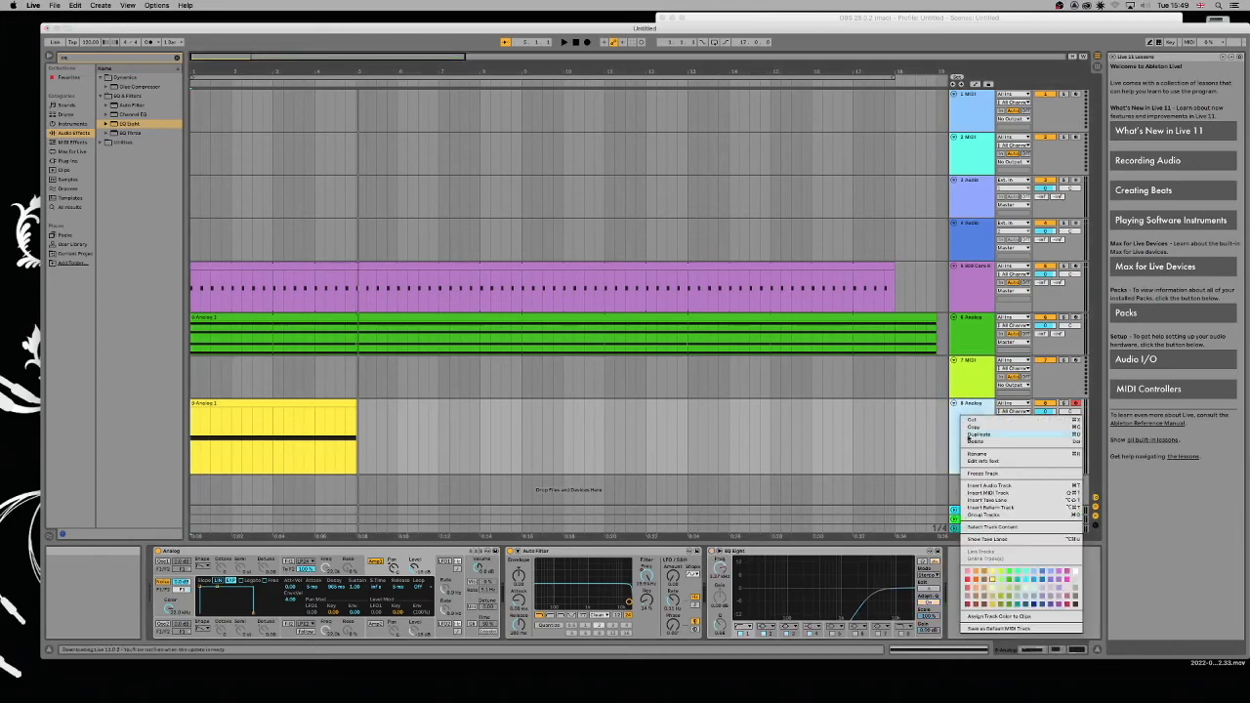
{"action": "left_click", "coordinate": [973, 435]}
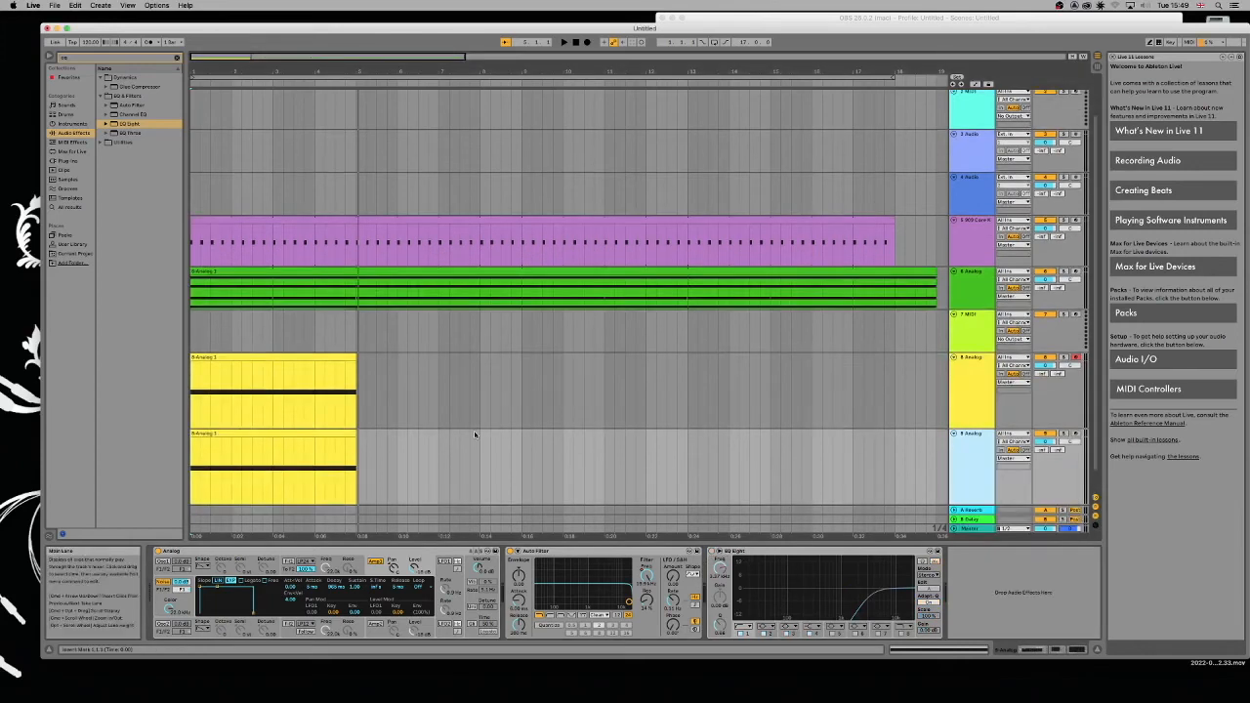
{"action": "key", "text": "Delete"}
Search the audio effects for "echo" and add Echo at the end of the duplicated noise track's device chain
{"action": "left_click_drag", "start_coordinate": [76, 57], "coordinate": [22, 51]}
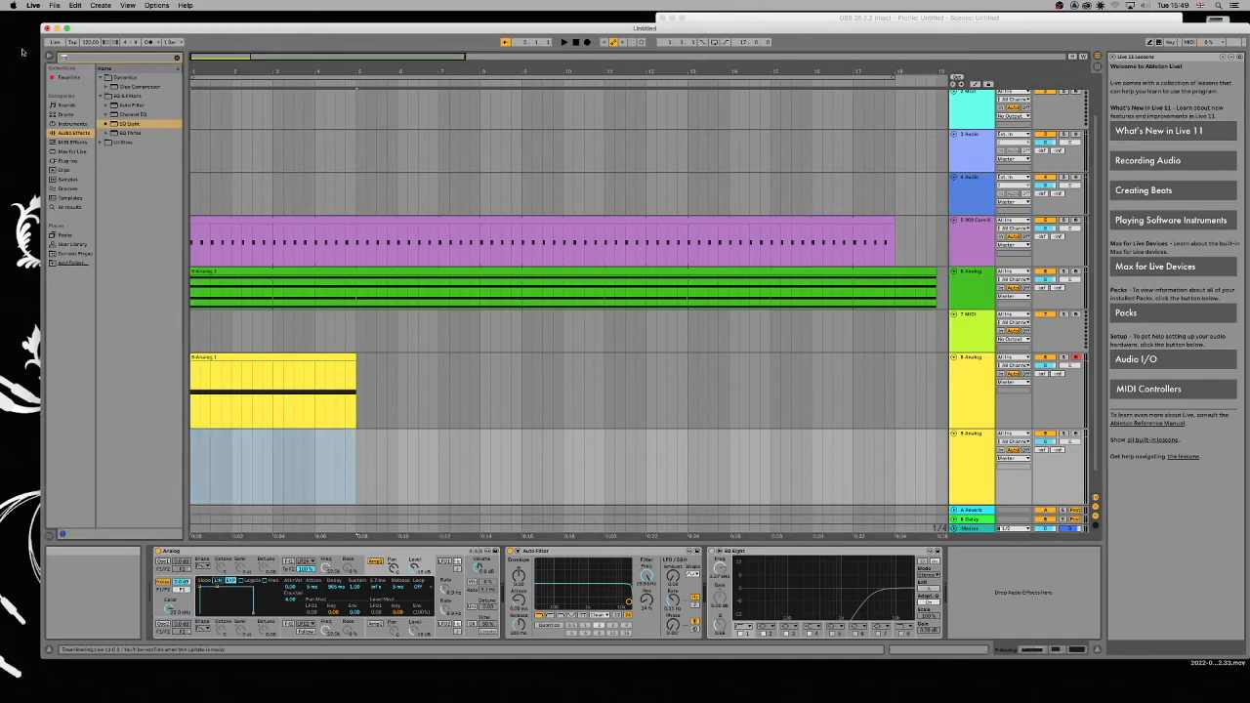
{"action": "type", "text": "echo"}
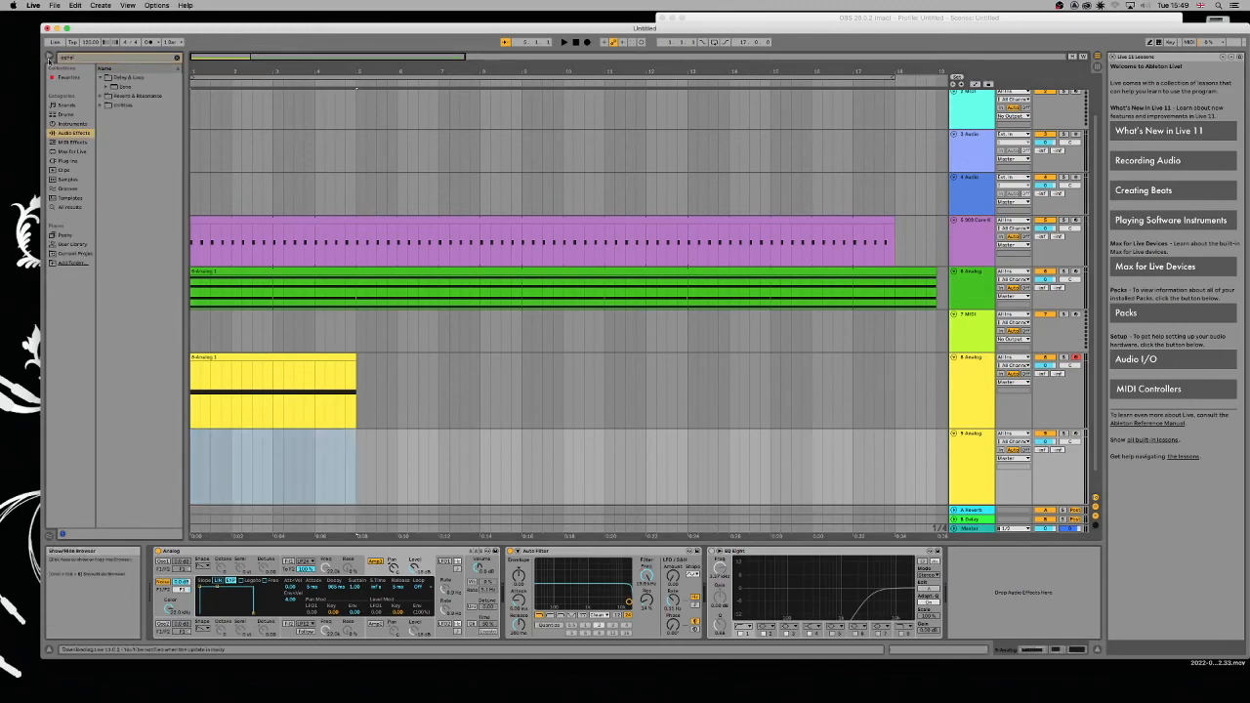
{"action": "double_click", "coordinate": [126, 88]}
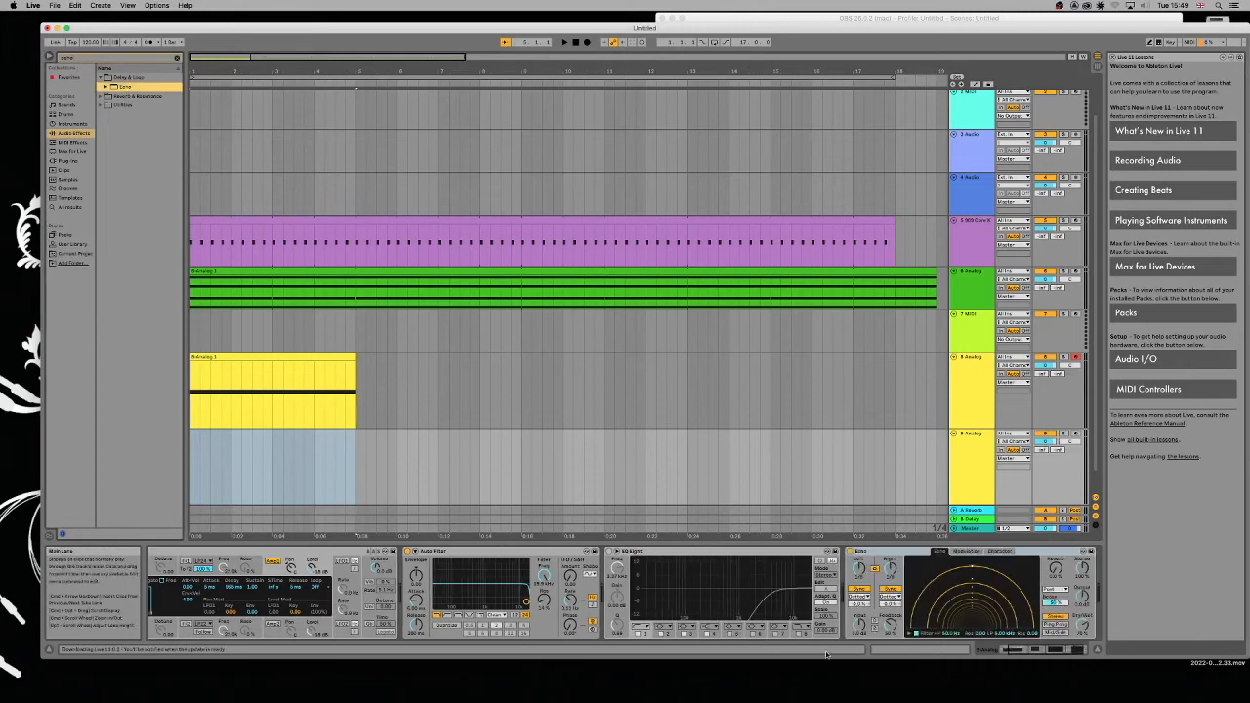
Arm the duplicated noise track and remove EQ Eight from its device chain
{"action": "left_click", "coordinate": [1075, 435]}
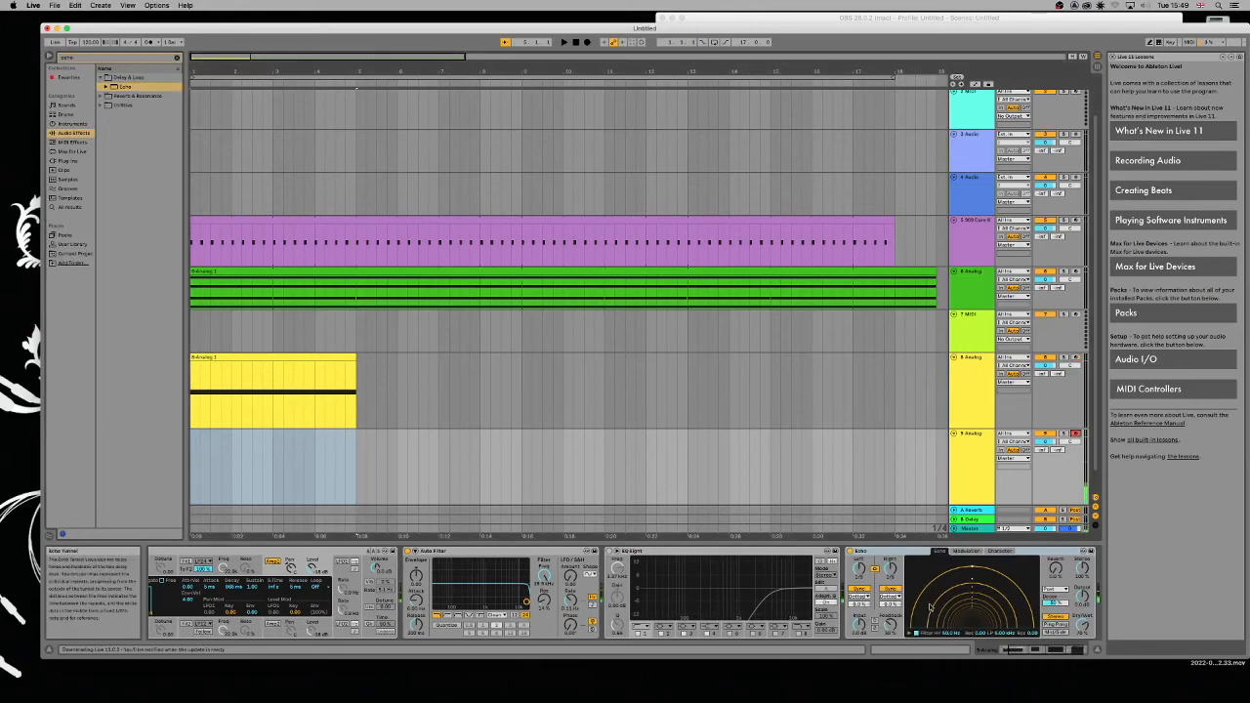
{"action": "left_click", "coordinate": [731, 551]}
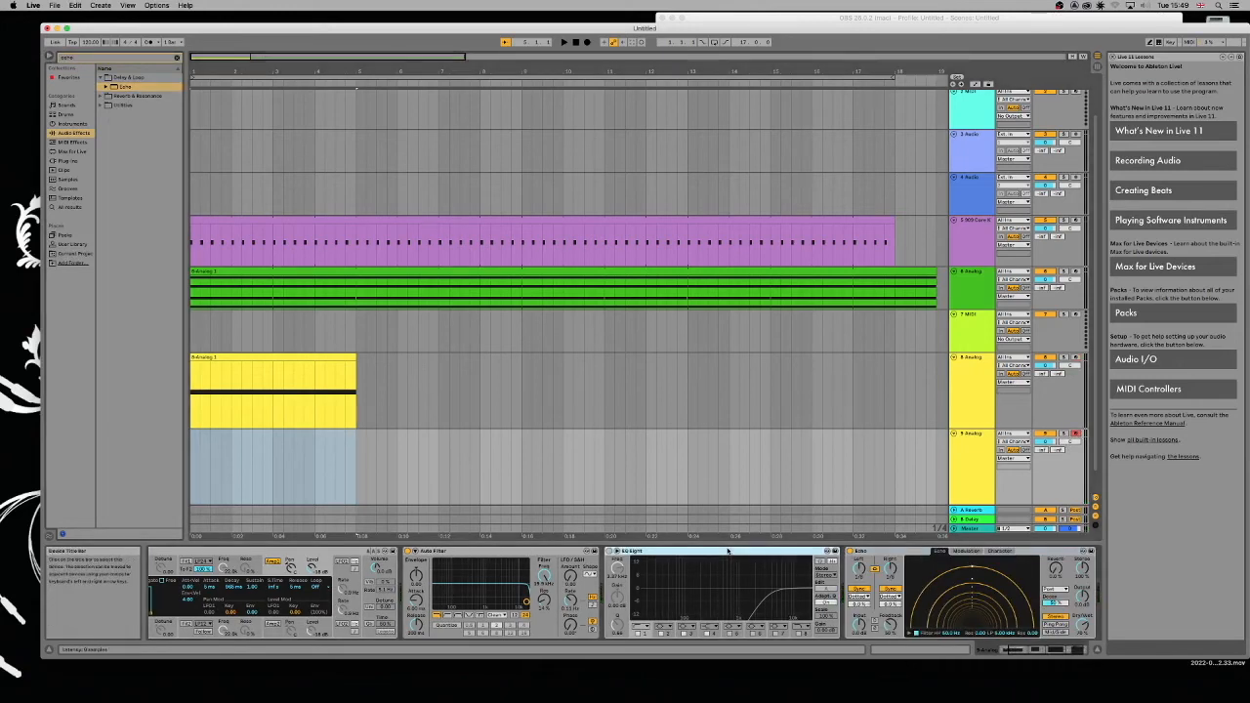
{"action": "key", "text": "Delete"}
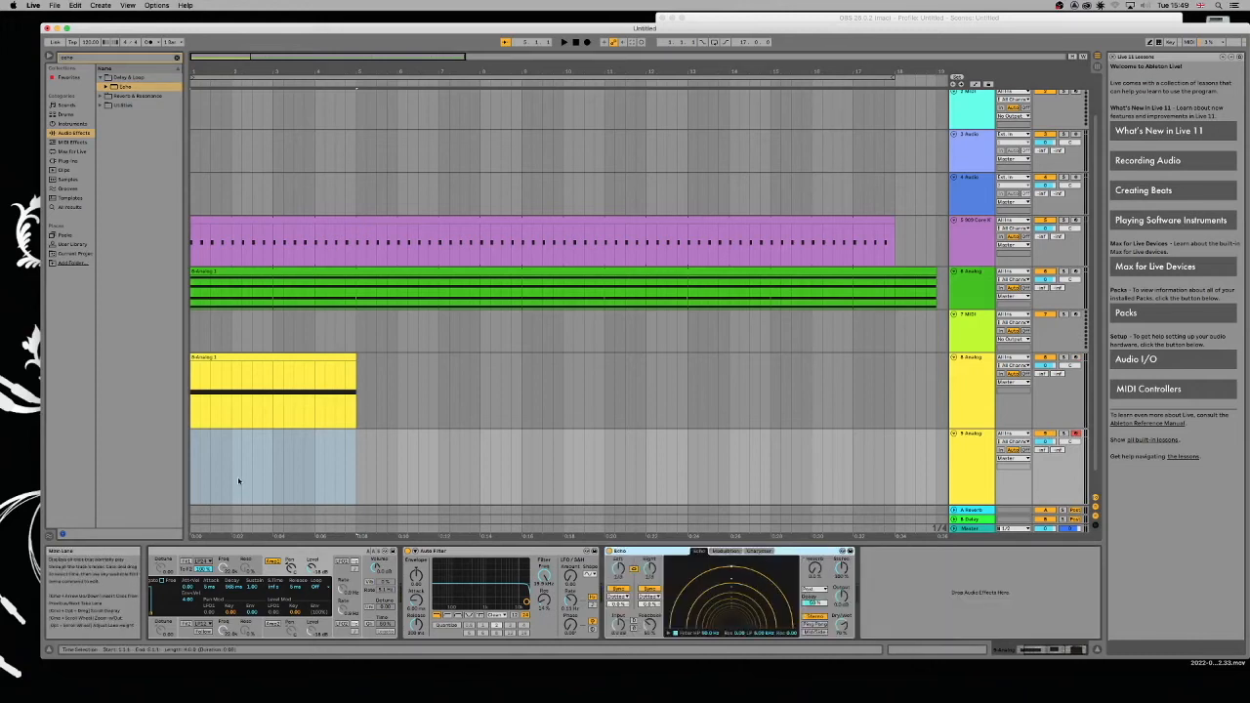
{"action": "mouse_move", "coordinate": [192, 464]}
{"action": "left_mouse_down"}
{"action": "mouse_move", "coordinate": [241, 452]}
{"action": "mouse_move", "coordinate": [200, 459]}
{"action": "left_mouse_up"}
{"action": "right_click", "coordinate": [197, 459]}
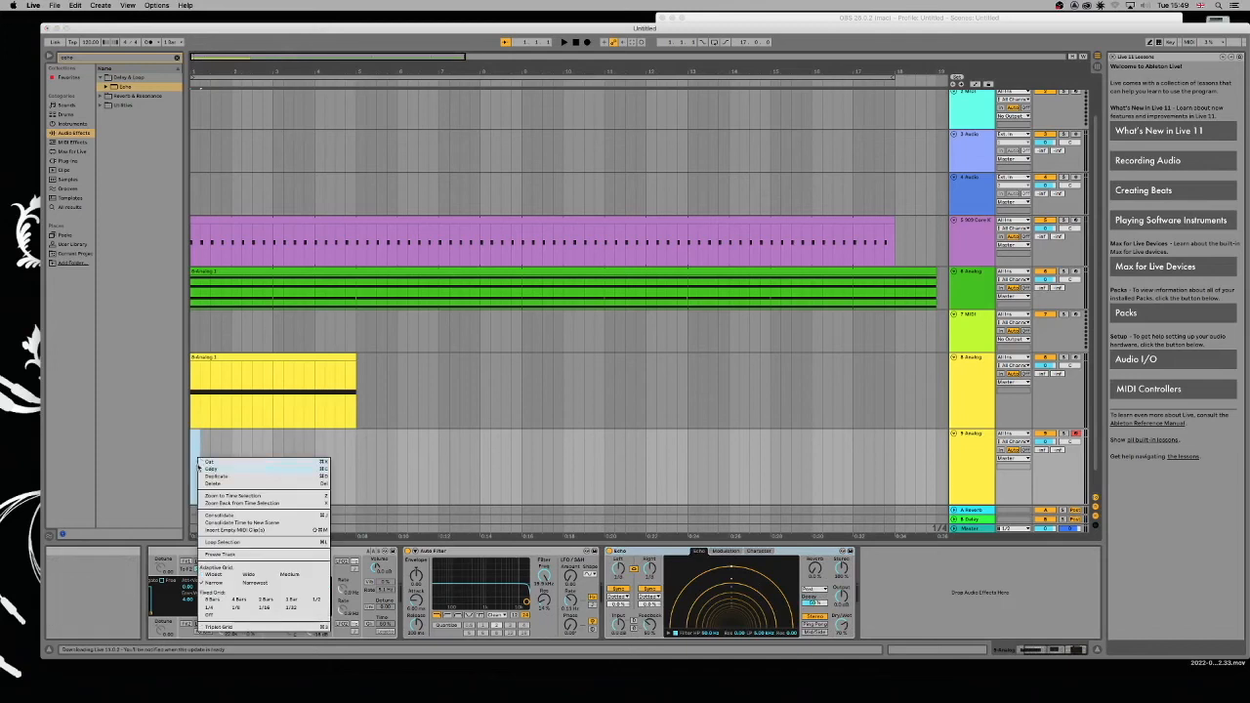
{"action": "key", "text": "Escape"}
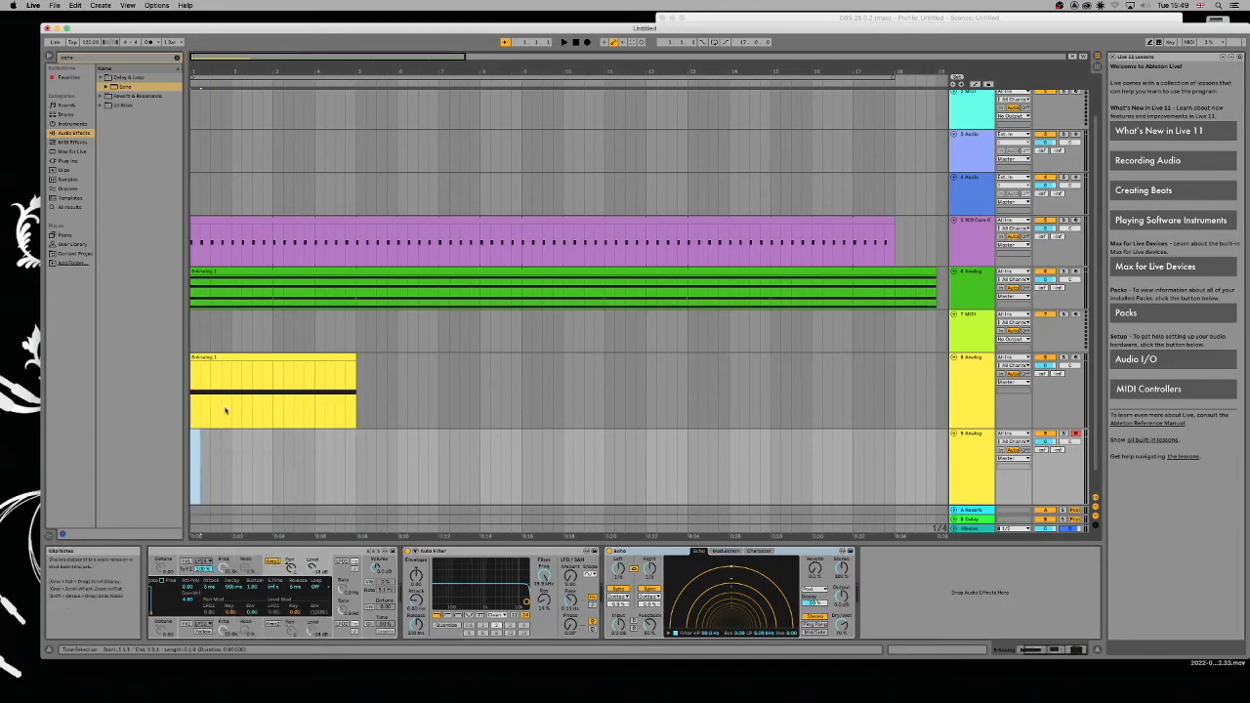
Put the four-bar clip back on the duplicated noise track and shorten its long note to an eighth note at the clip's start
{"action": "left_click", "coordinate": [224, 415]}
{"action": "left_click", "coordinate": [194, 464]}
{"action": "key", "text": "ctrl+shift+m"}
{"action": "double_click", "coordinate": [220, 435]}
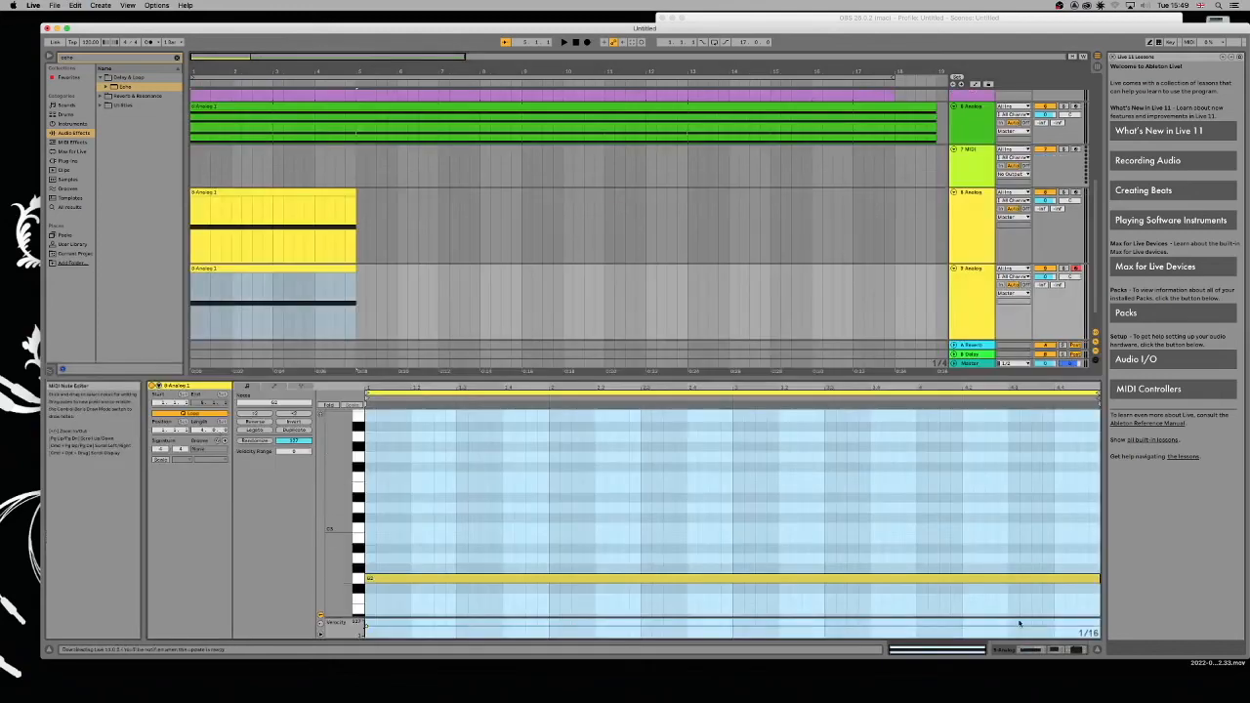
{"action": "left_click_drag", "start_coordinate": [1098, 578], "coordinate": [386, 566]}
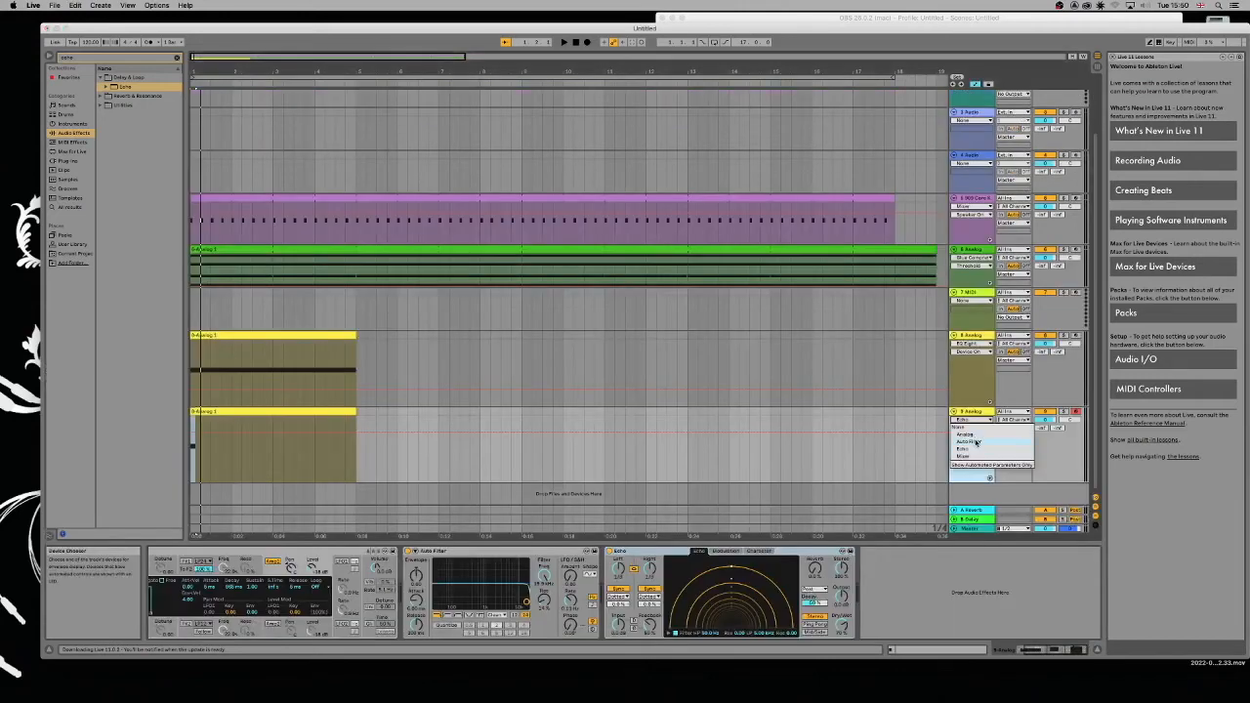
Choose Auto Filter frequency as the duplicated track's automation, move its clip to start at bar 2, and play from bar 1
{"action": "left_click", "coordinate": [975, 442]}
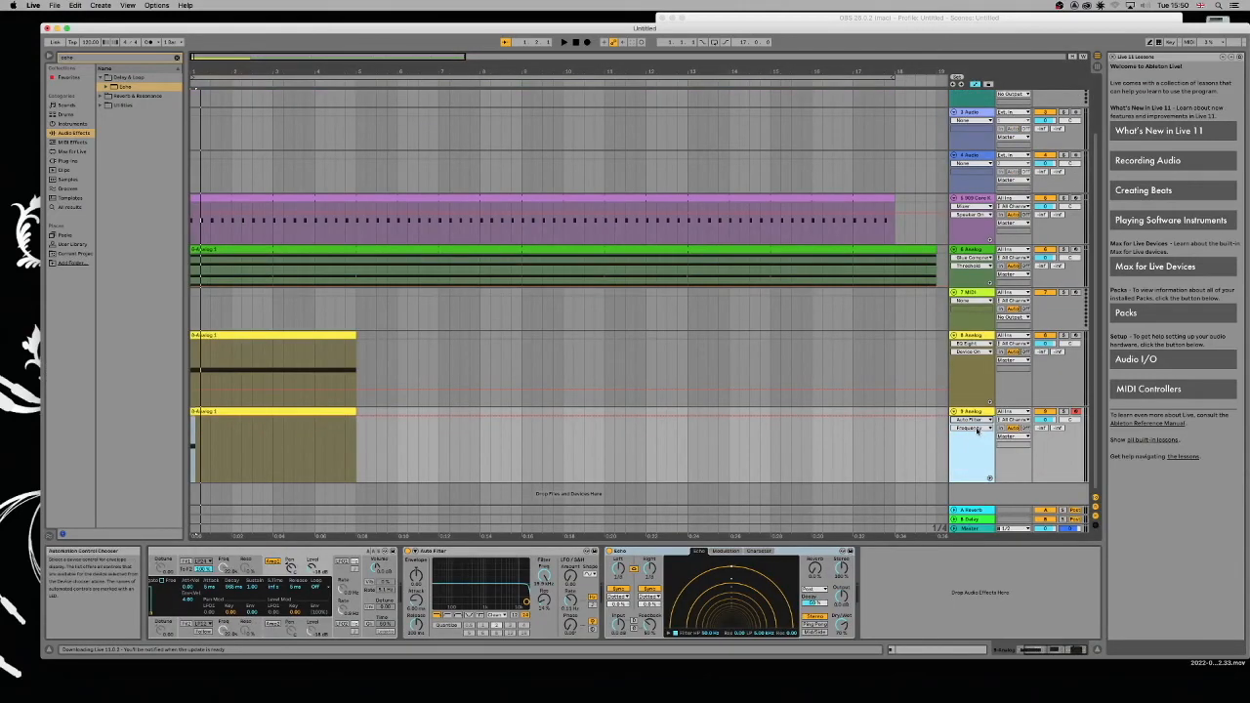
{"action": "key", "text": "a"}
{"action": "left_click_drag", "start_coordinate": [212, 422], "coordinate": [244, 416]}
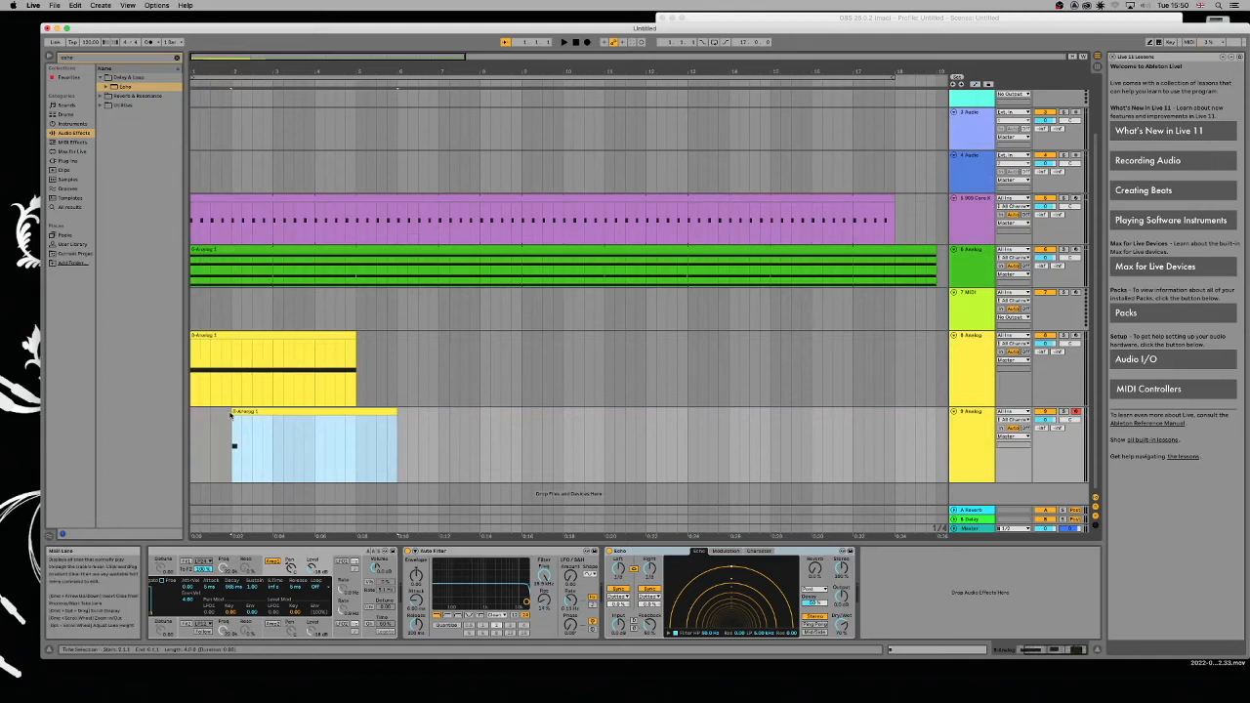
{"action": "left_click", "coordinate": [192, 420]}
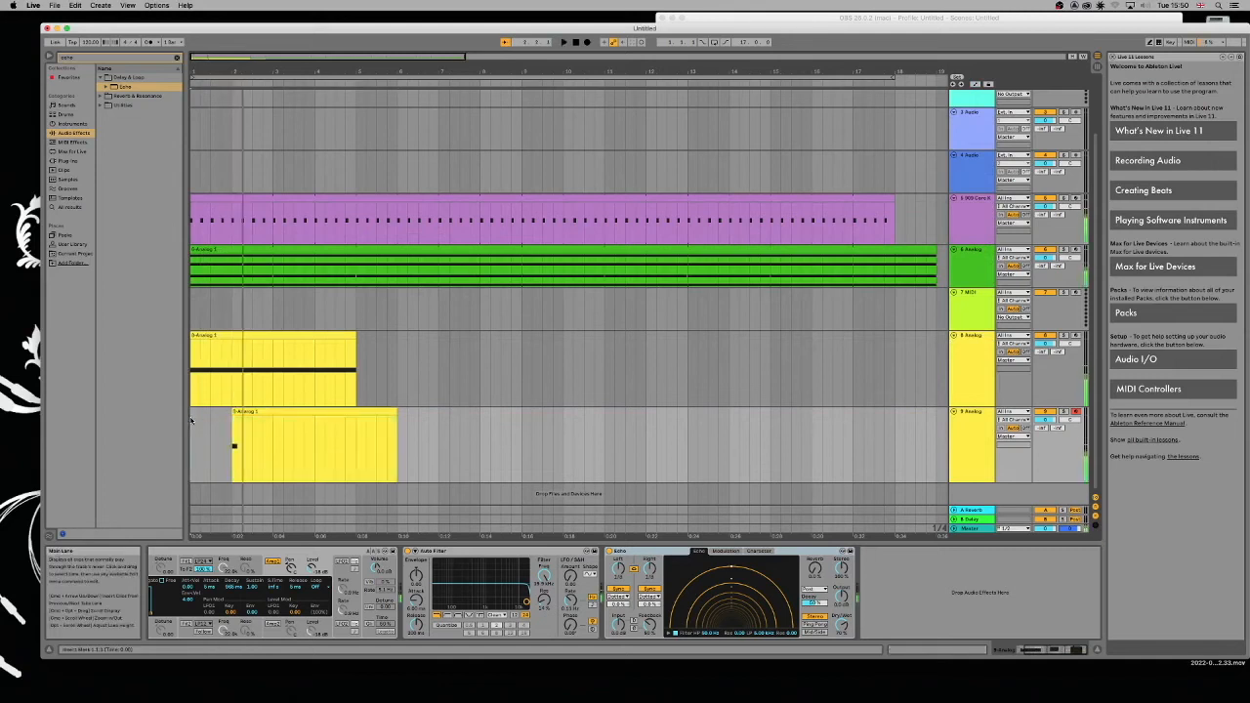
{"action": "key", "text": "a"}
{"action": "key", "text": "space"}
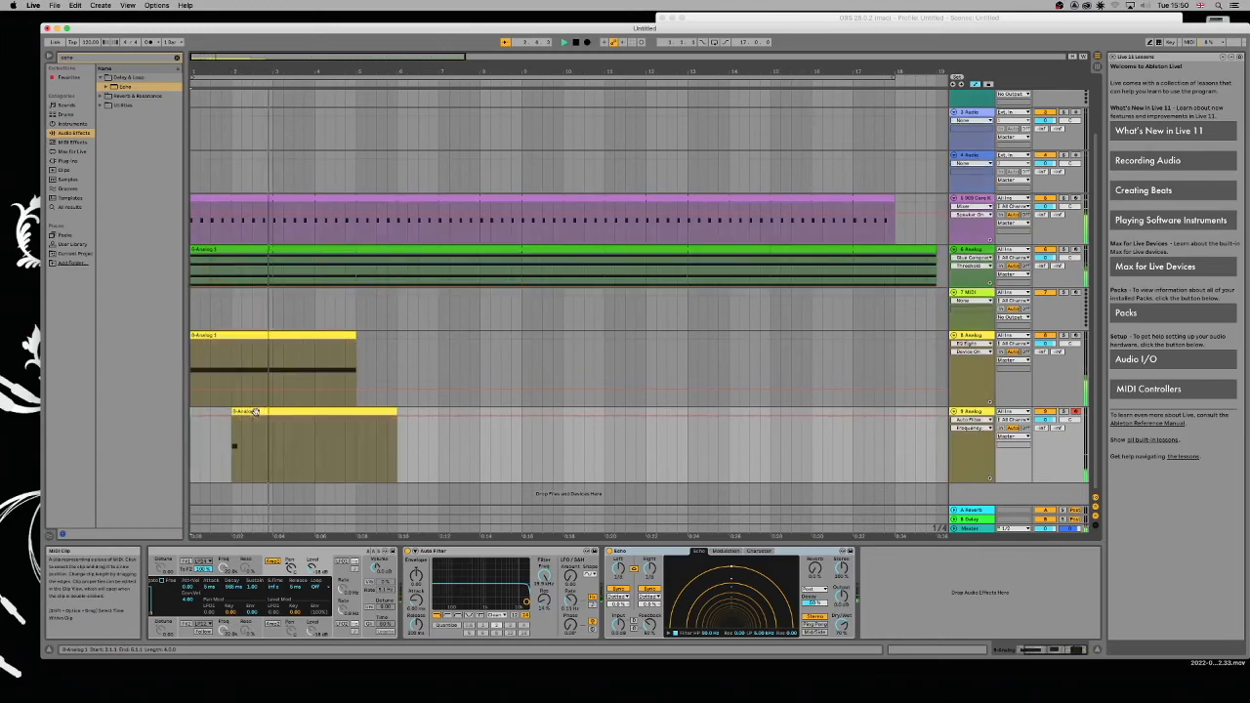
Draw filter frequency automation that falls from near the maximum at bar 2 to a low point at the short note's end, and play it
{"action": "left_click", "coordinate": [893, 445]}
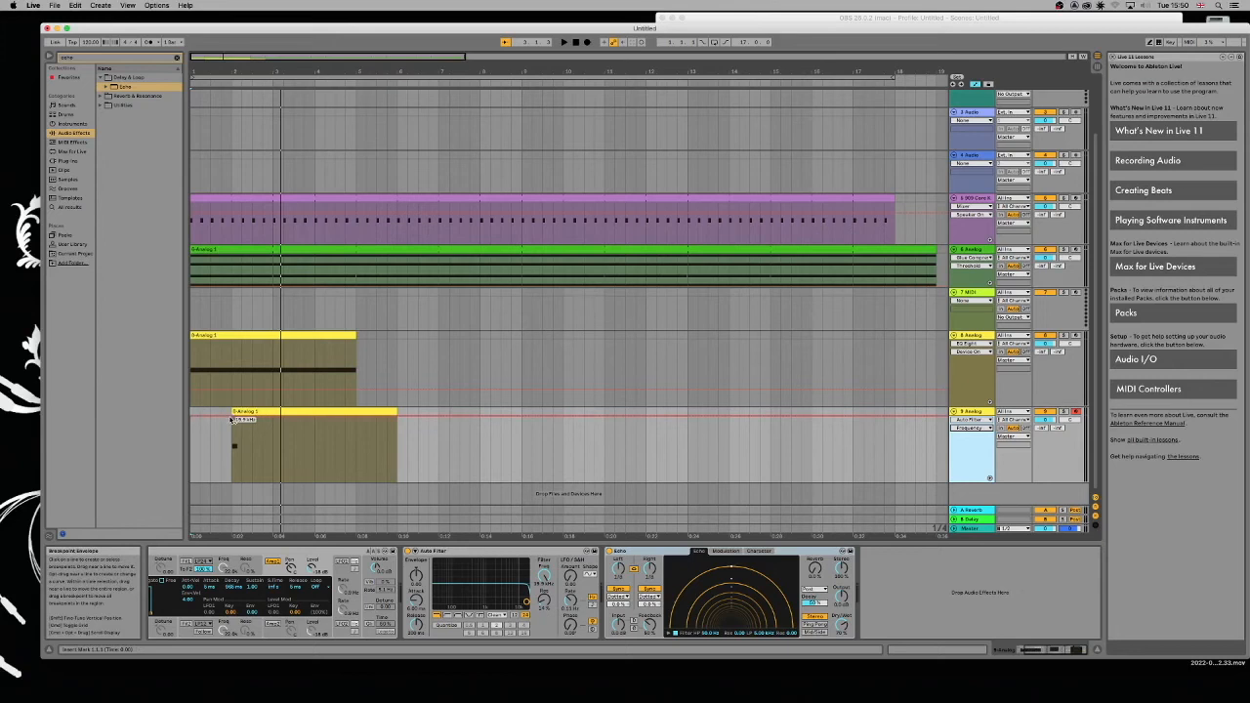
{"action": "left_click", "coordinate": [235, 420]}
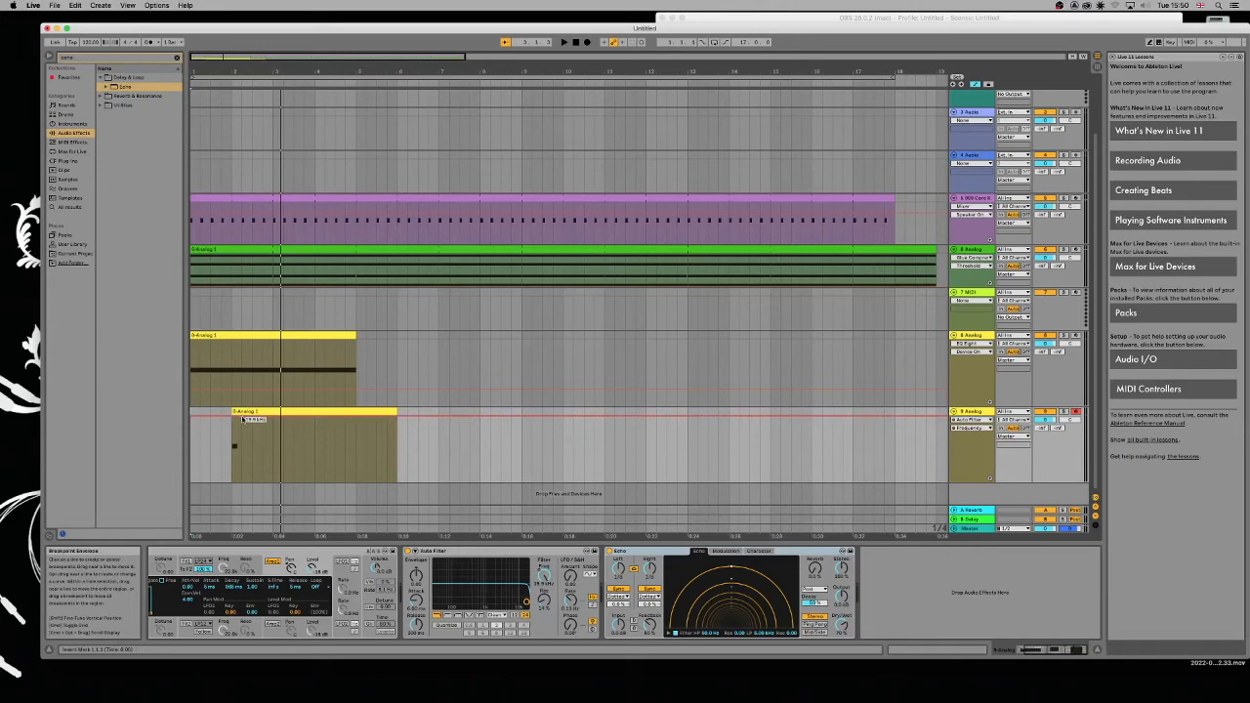
{"action": "left_click_drag", "start_coordinate": [344, 56], "coordinate": [238, 100]}
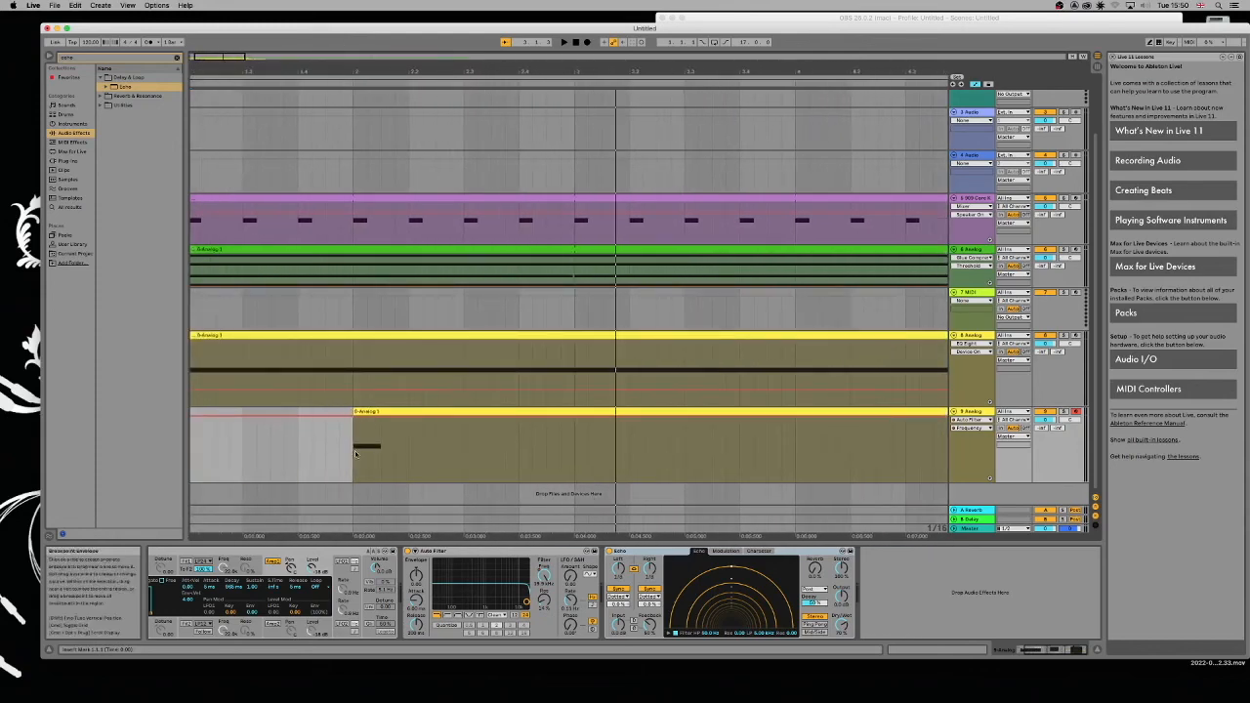
{"action": "left_click", "coordinate": [354, 417]}
{"action": "left_click_drag", "start_coordinate": [381, 416], "coordinate": [381, 446]}
{"action": "key", "text": "space"}
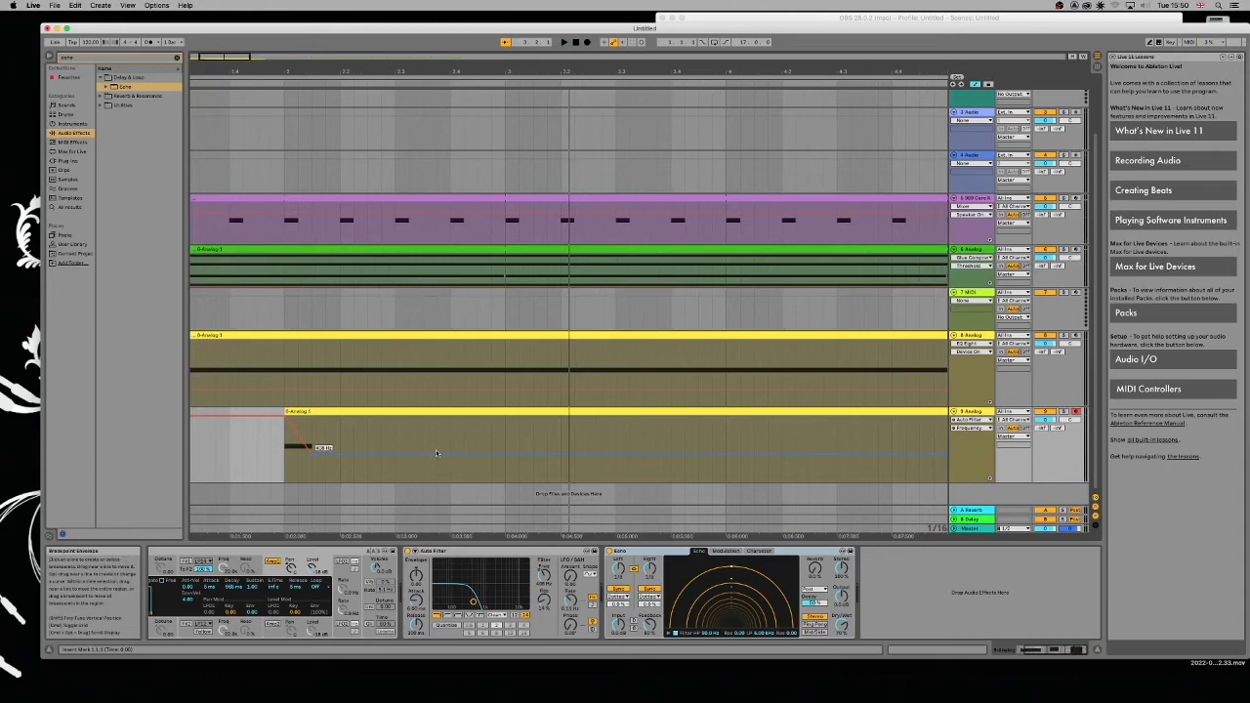
{"action": "key", "text": "space"}
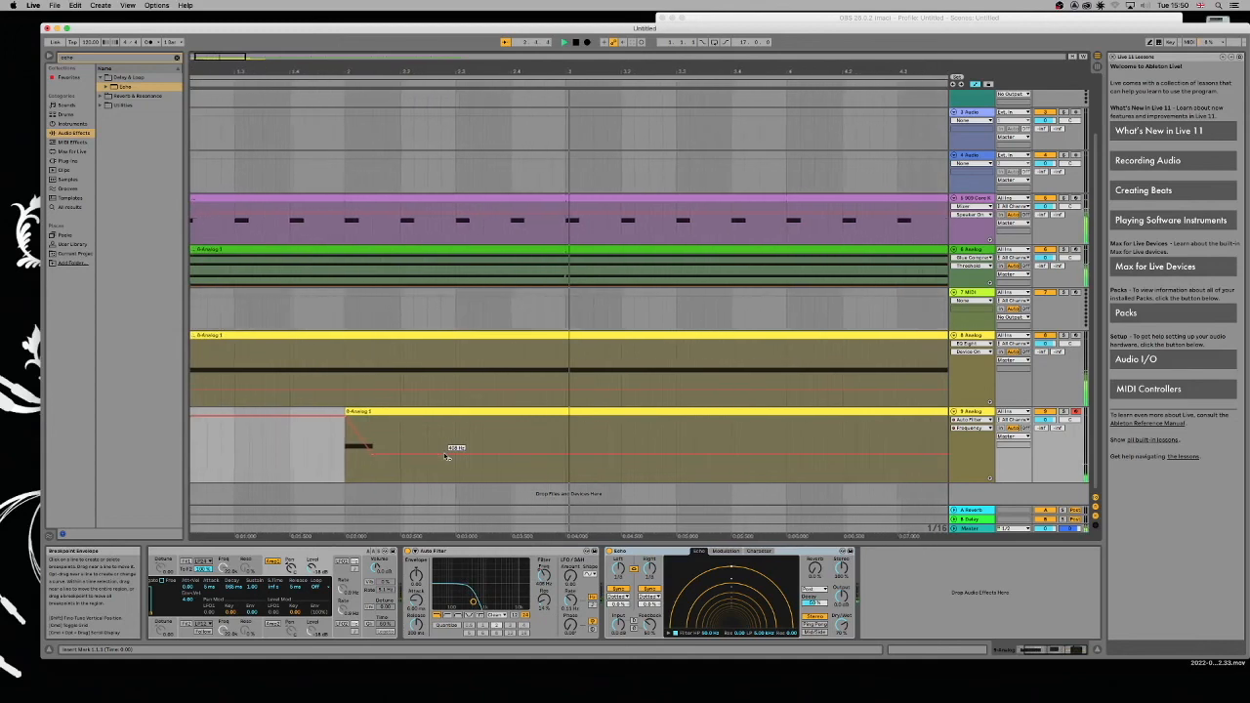
Reverse the filter automation so it stays low until bar 2 and rises to near the maximum over the short note, and play it
{"action": "left_click_drag", "start_coordinate": [347, 415], "coordinate": [372, 420]}
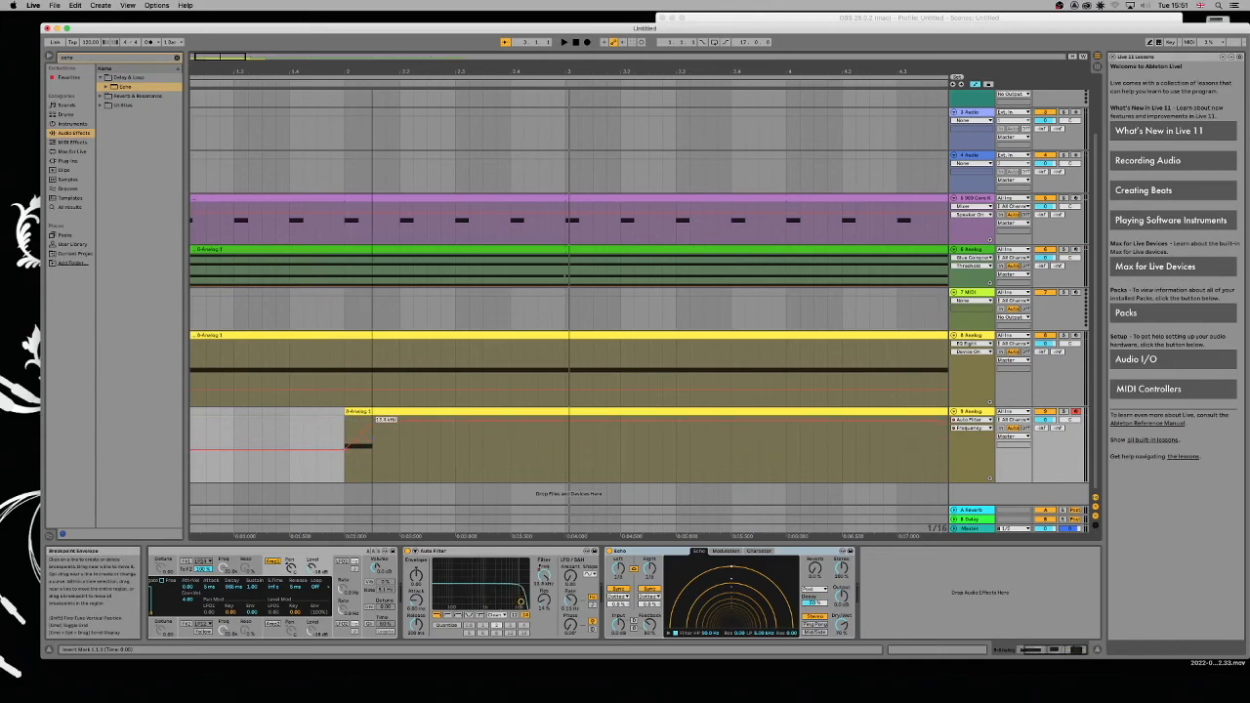
{"action": "key", "text": "space"}
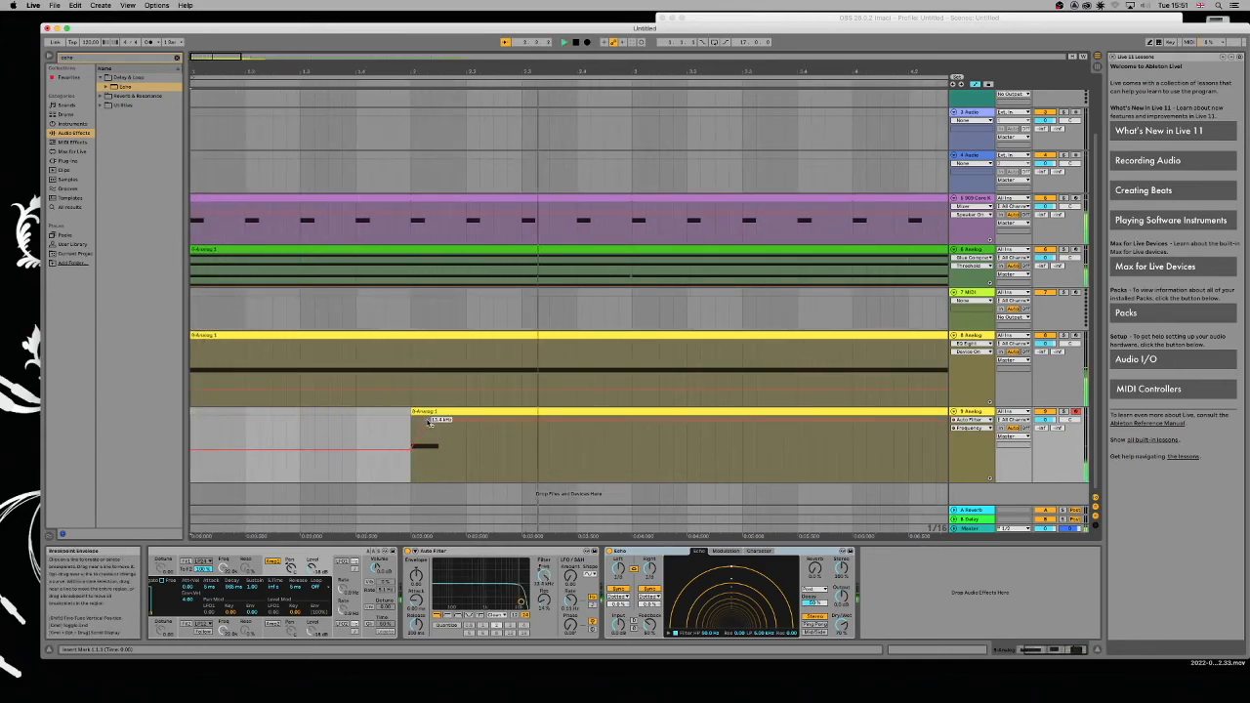
{"action": "key", "text": "space"}
Raise the automation's level before bar 2 in stages and adjust where the ramp reaches its peak, playing the sound between changes
{"action": "left_click_drag", "start_coordinate": [394, 451], "coordinate": [394, 442]}
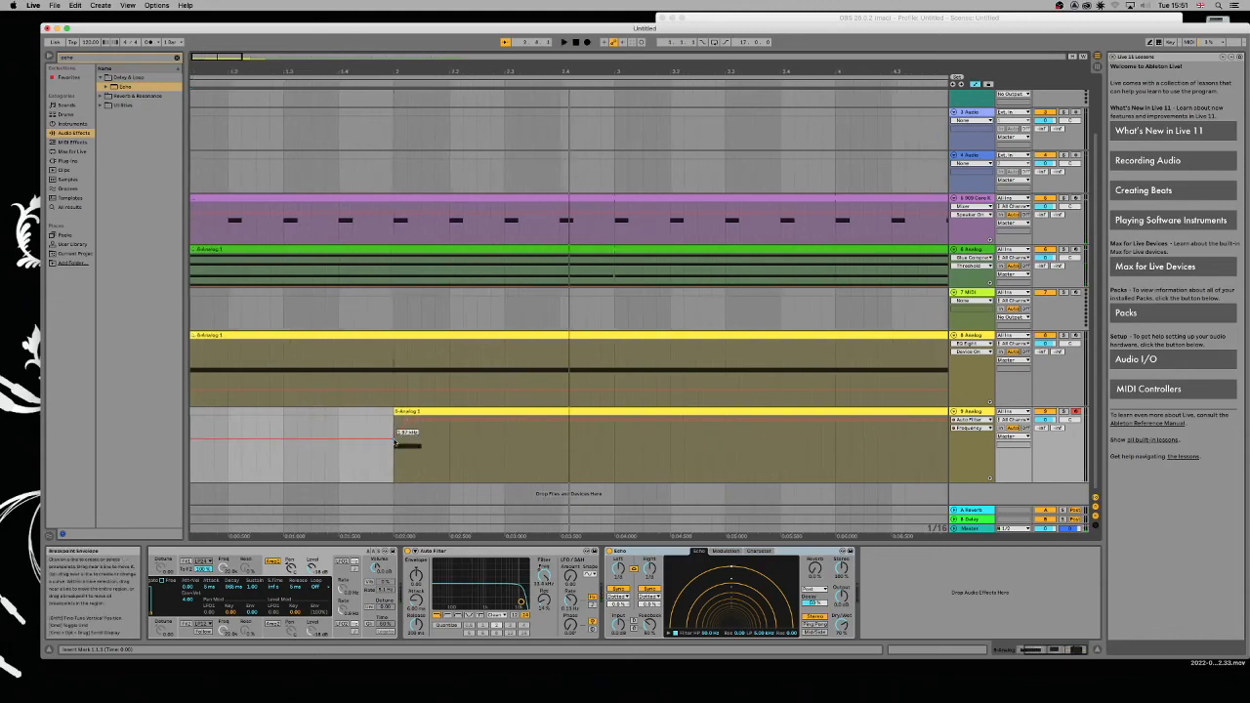
{"action": "key", "text": "space"}
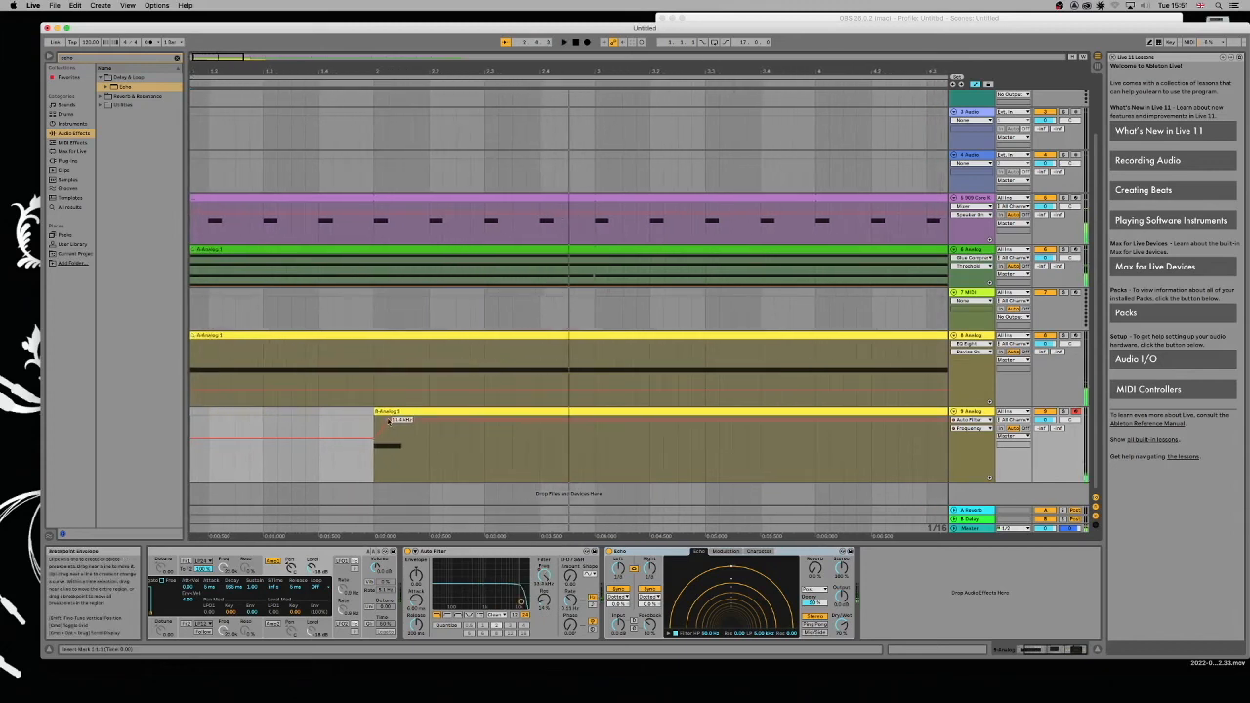
{"action": "left_click_drag", "start_coordinate": [388, 422], "coordinate": [402, 422]}
{"action": "key", "text": "space"}
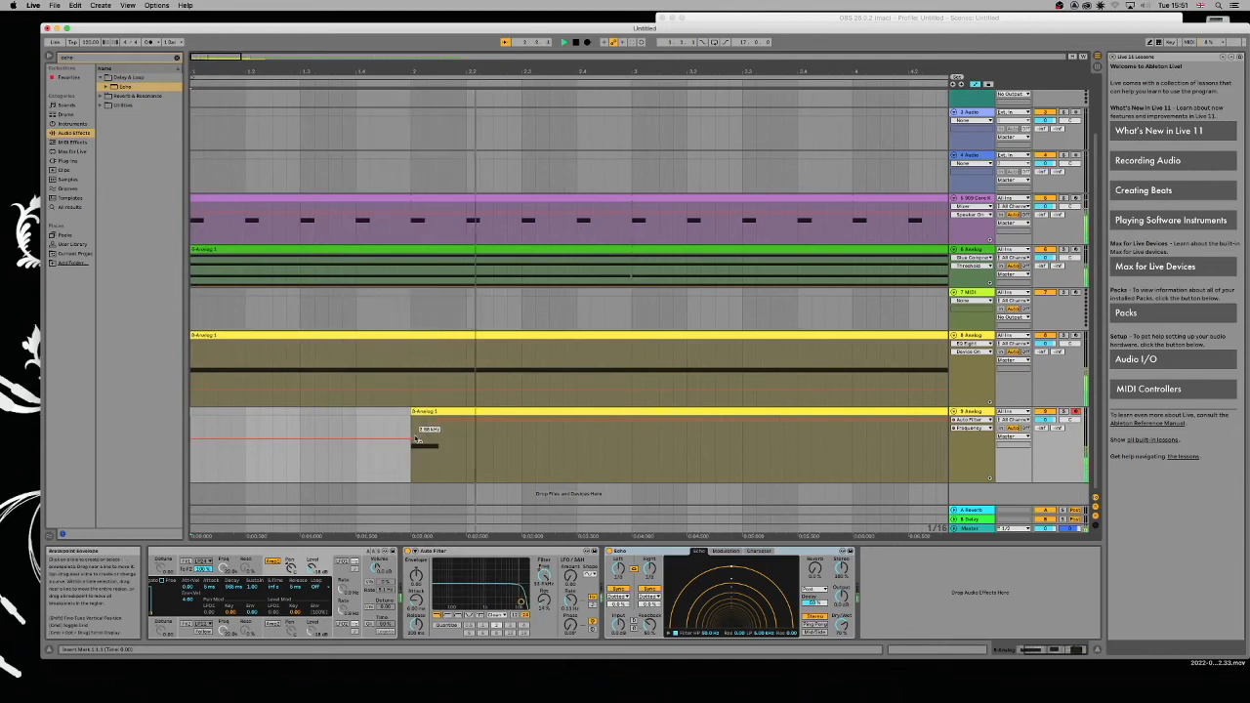
{"action": "left_click_drag", "start_coordinate": [414, 442], "coordinate": [428, 430]}
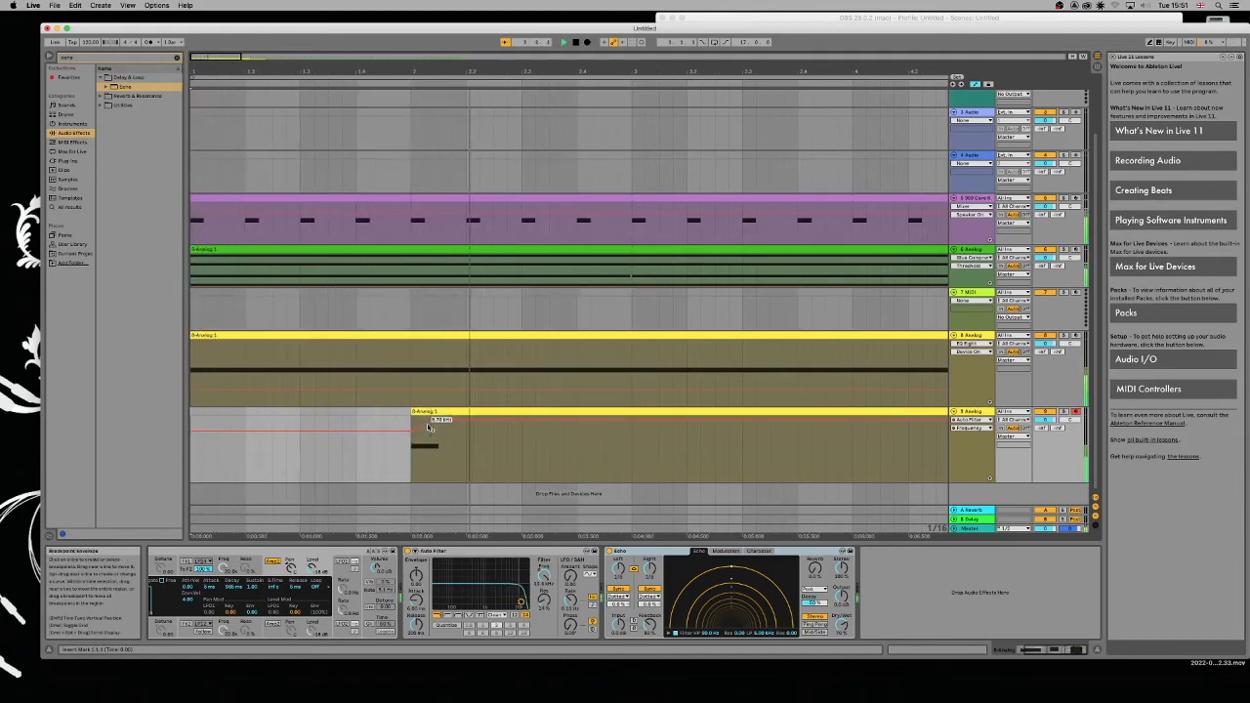
{"action": "left_click_drag", "start_coordinate": [428, 428], "coordinate": [400, 419]}
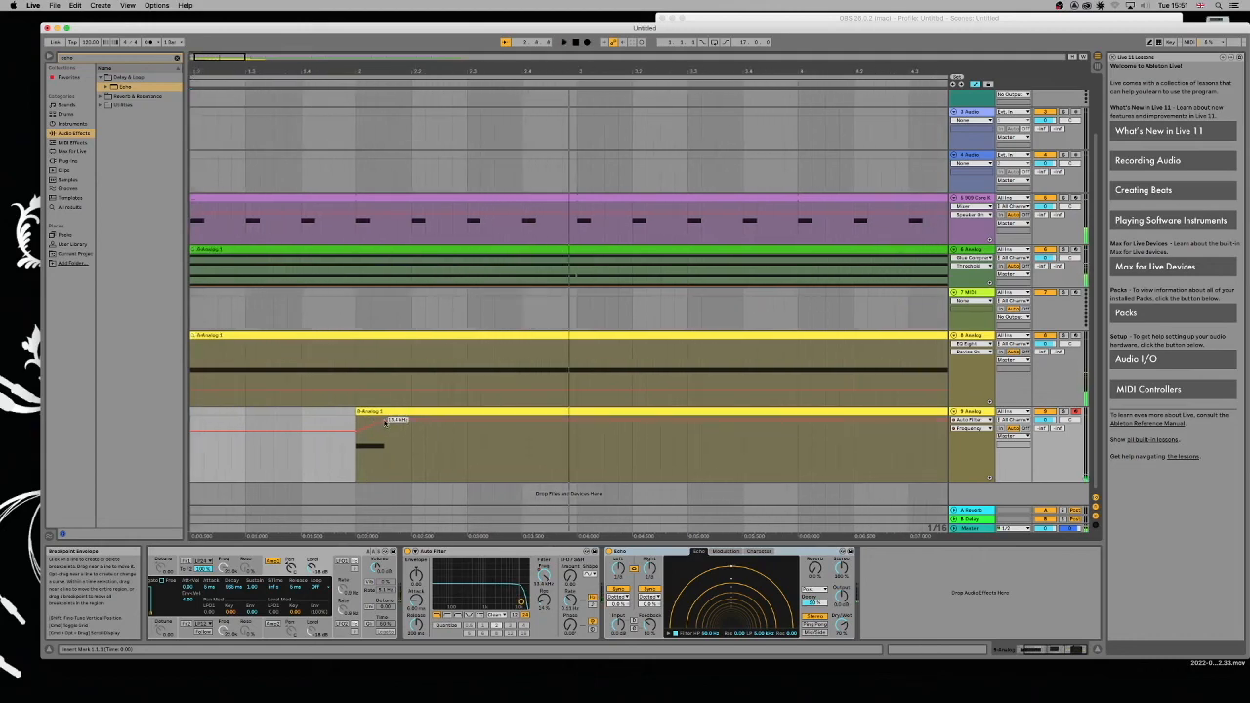
Shorten the note in the duplicated track's clip to a sixteenth and play the result from bar 1, checking the automation
{"action": "left_click", "coordinate": [371, 412]}
{"action": "double_click", "coordinate": [371, 412]}
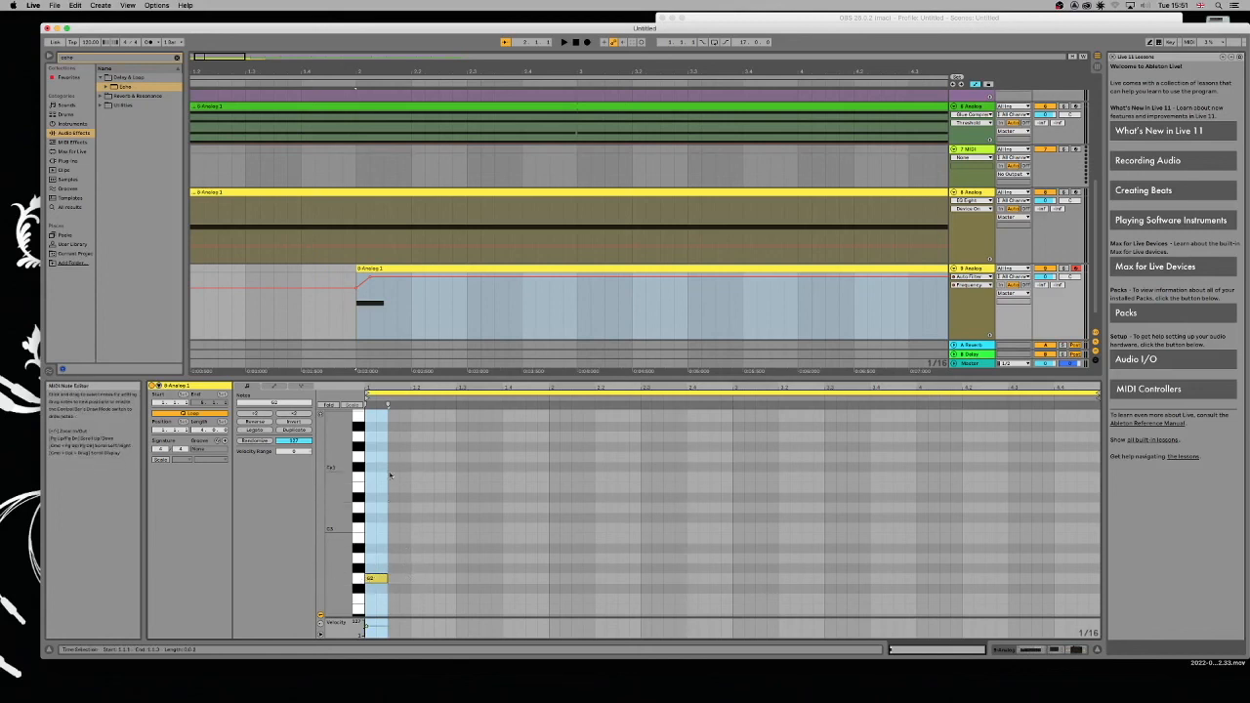
{"action": "left_click", "coordinate": [358, 284]}
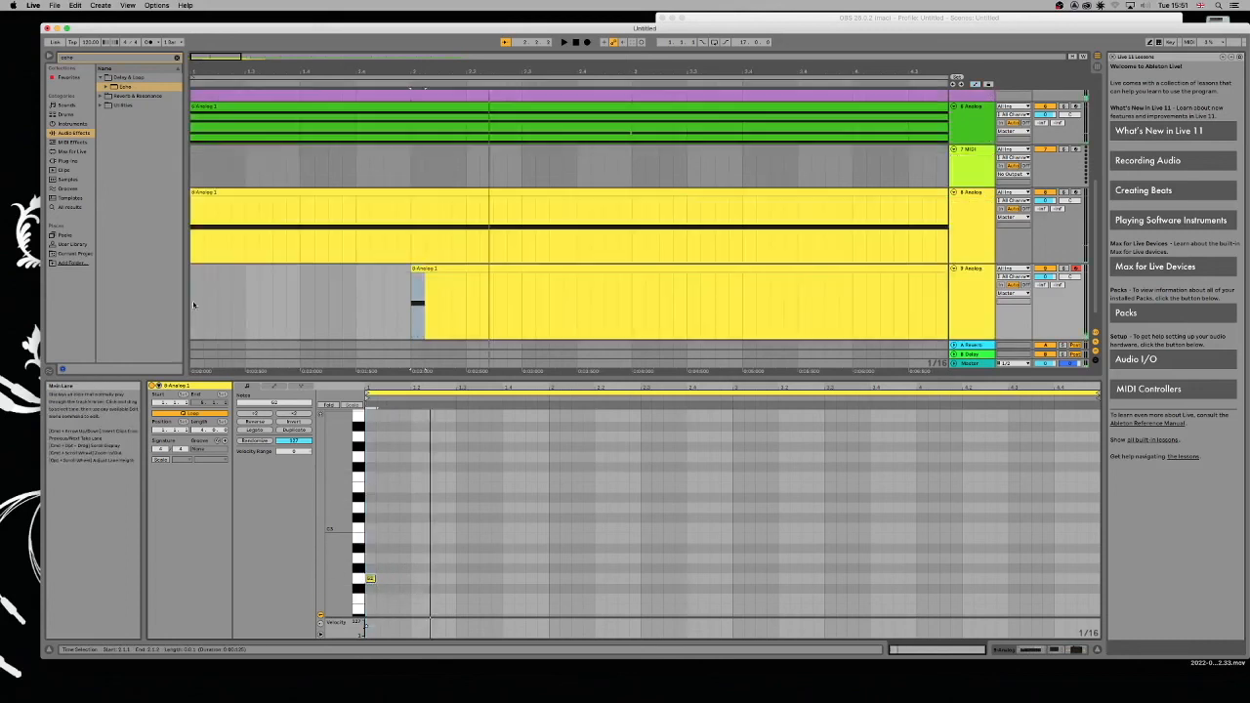
{"action": "left_click", "coordinate": [193, 301]}
{"action": "key", "text": "a"}
{"action": "key", "text": "space"}
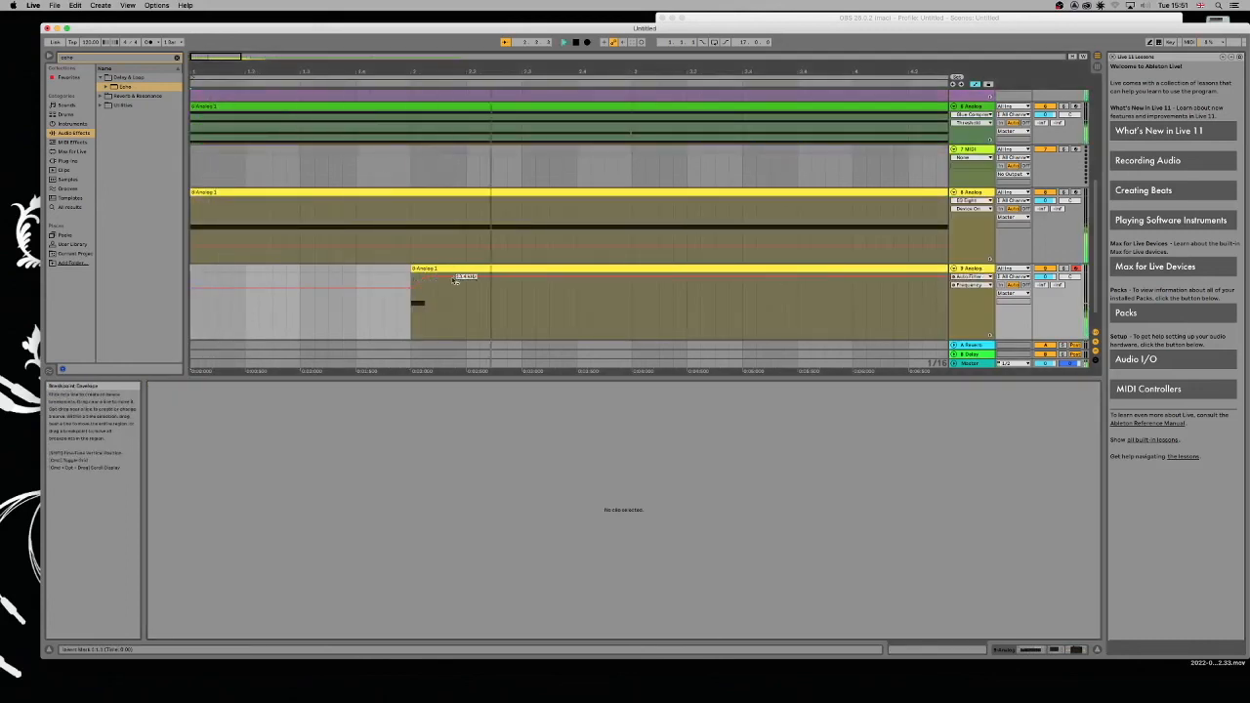
{"action": "key", "text": "a"}
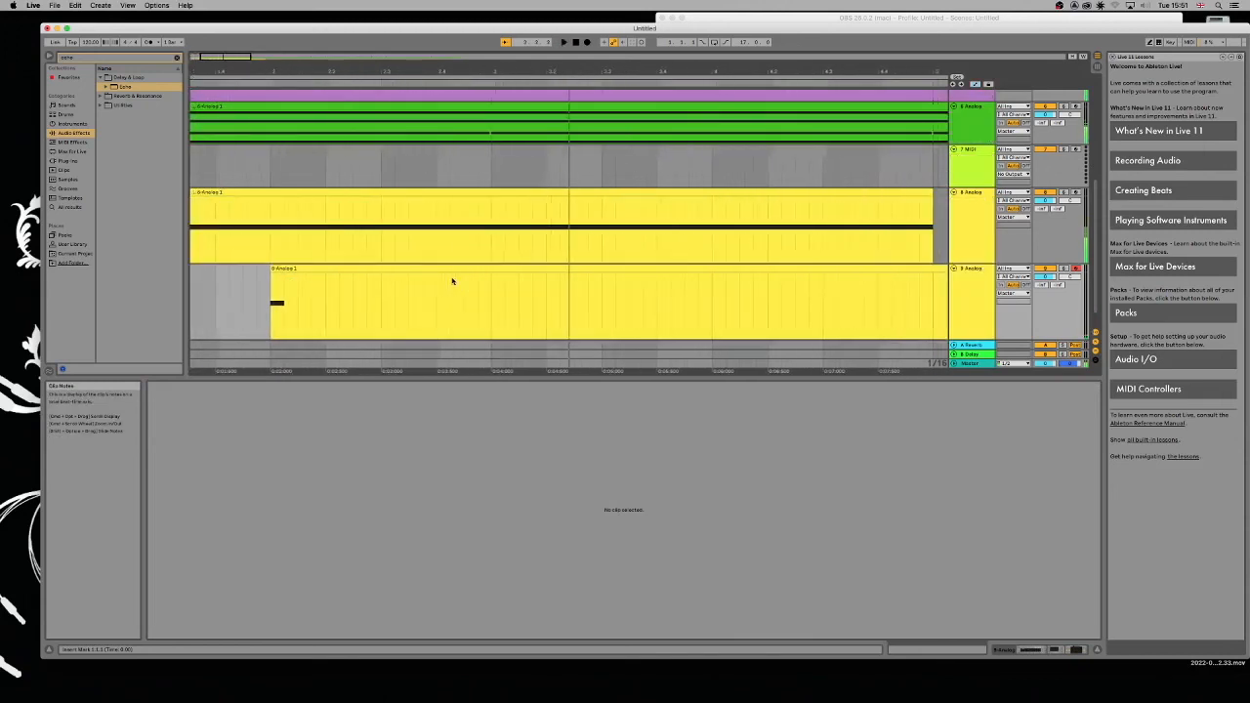
{"action": "key", "text": "a"}
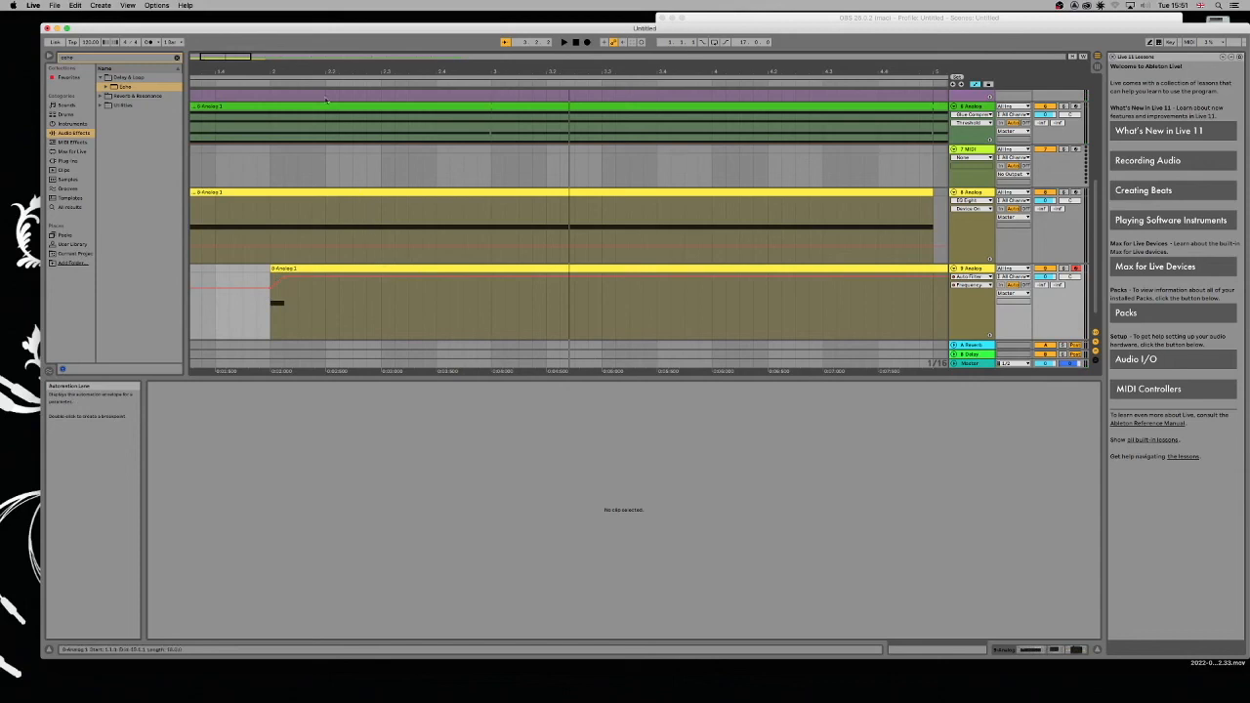
Show the first noise track's Auto Filter frequency automation, and review the device chains of the bass and noise tracks
{"action": "key", "text": "minus"}
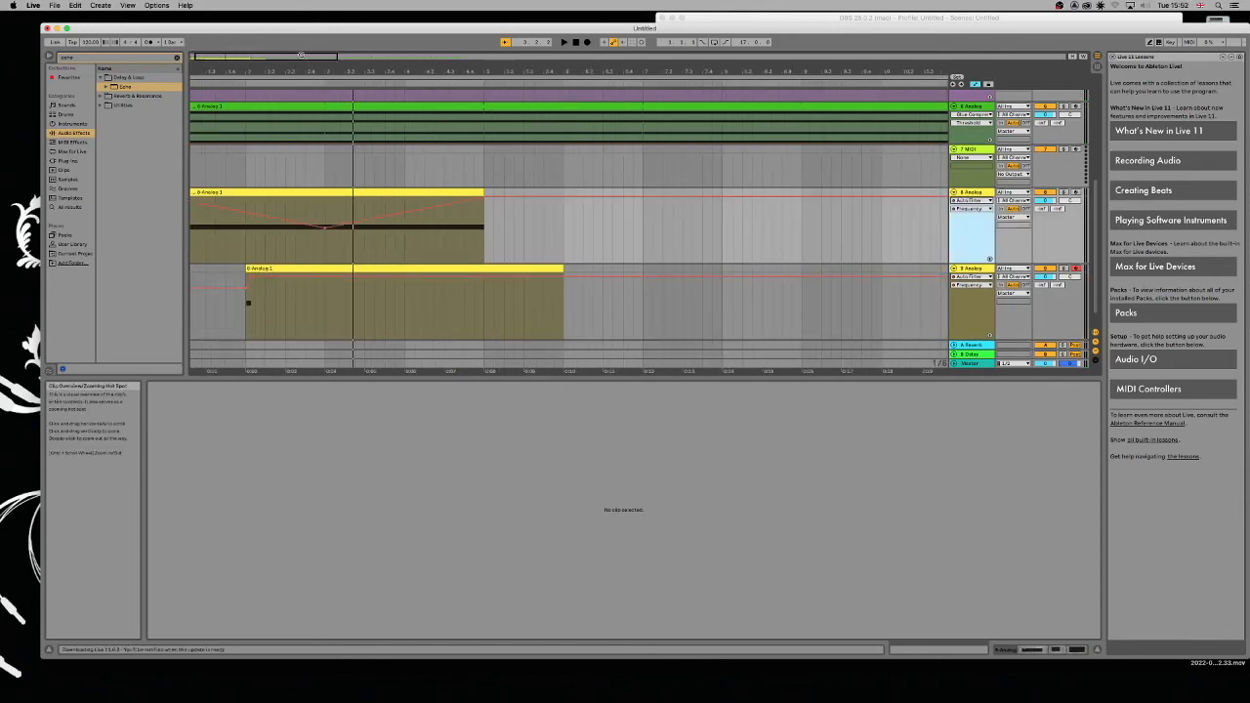
{"action": "left_click", "coordinate": [1068, 649]}
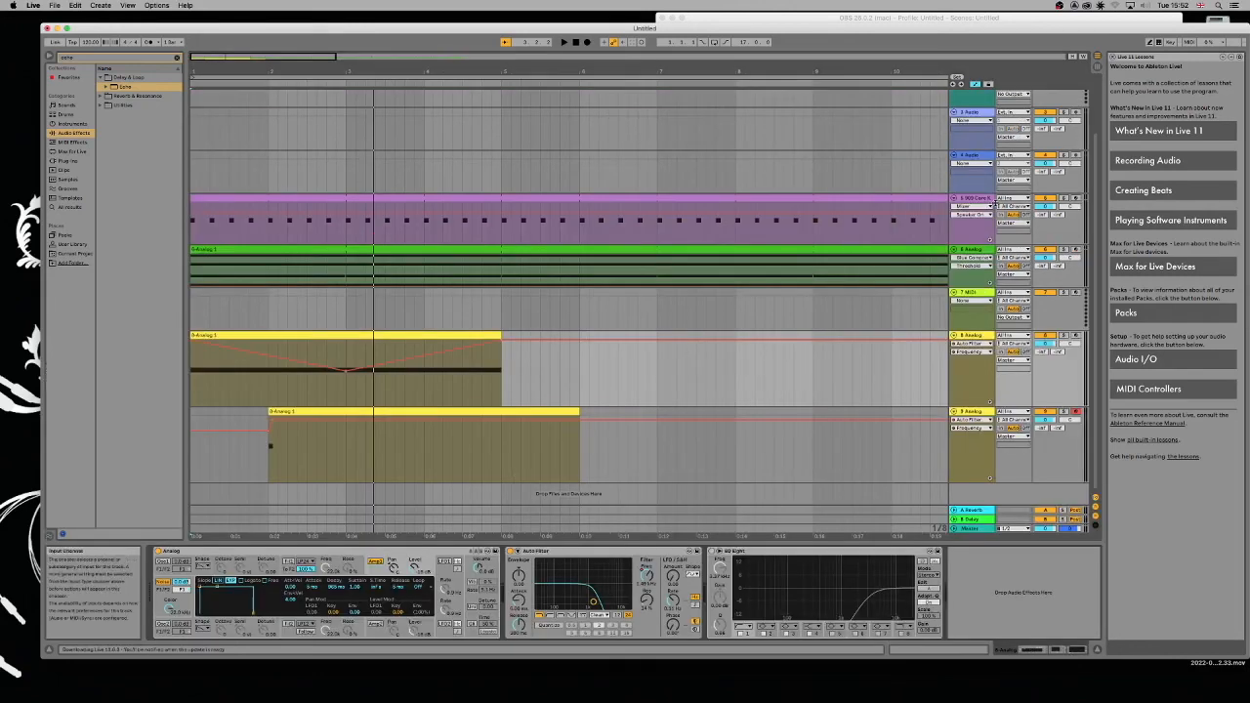
{"action": "left_click", "coordinate": [958, 250]}
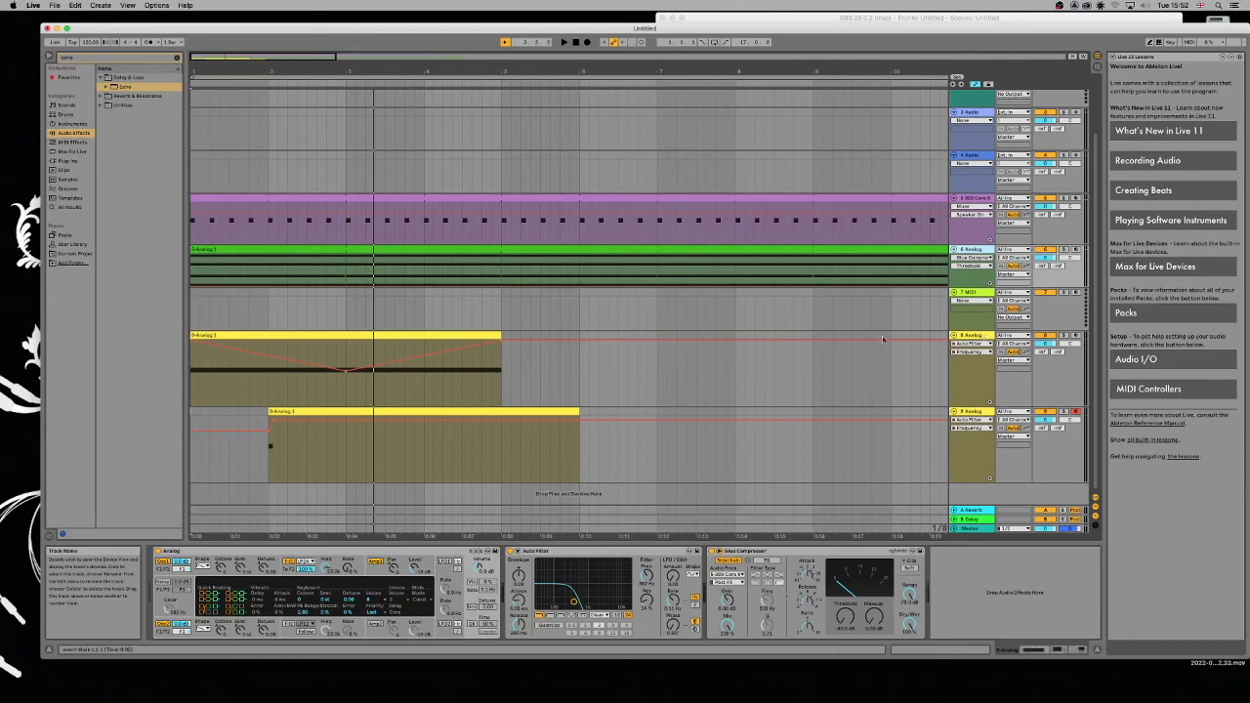
{"action": "left_click", "coordinate": [977, 337]}
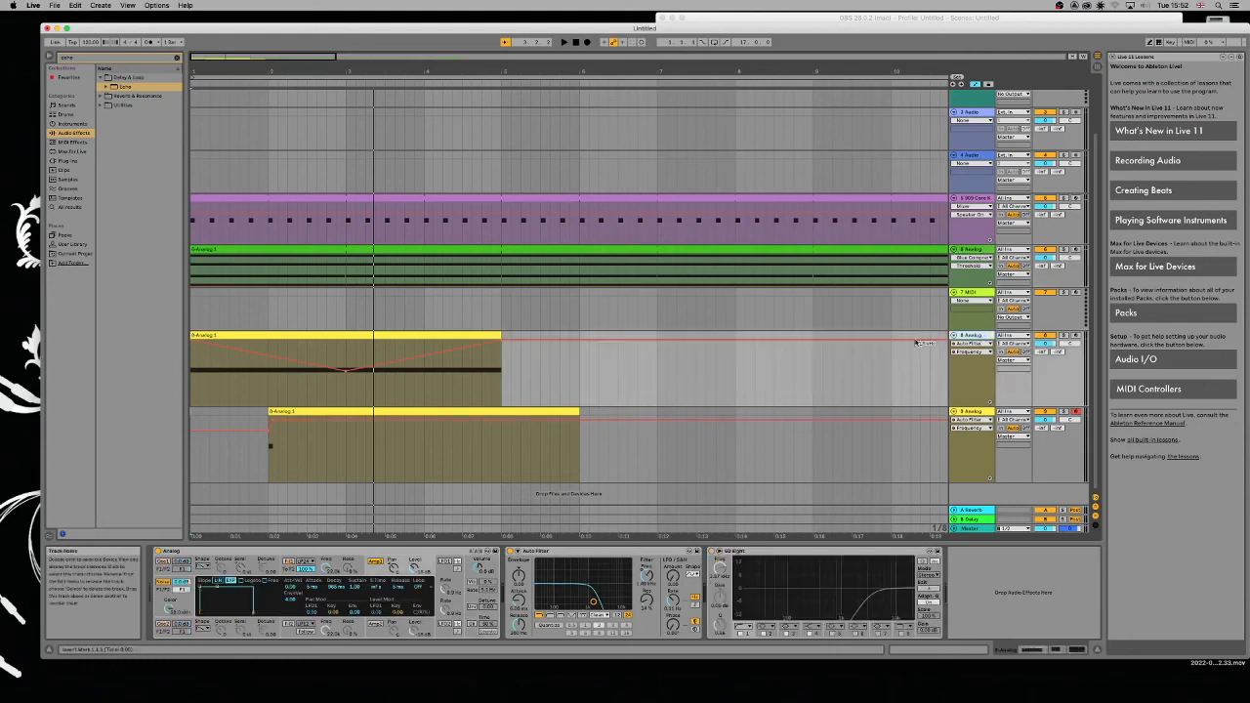